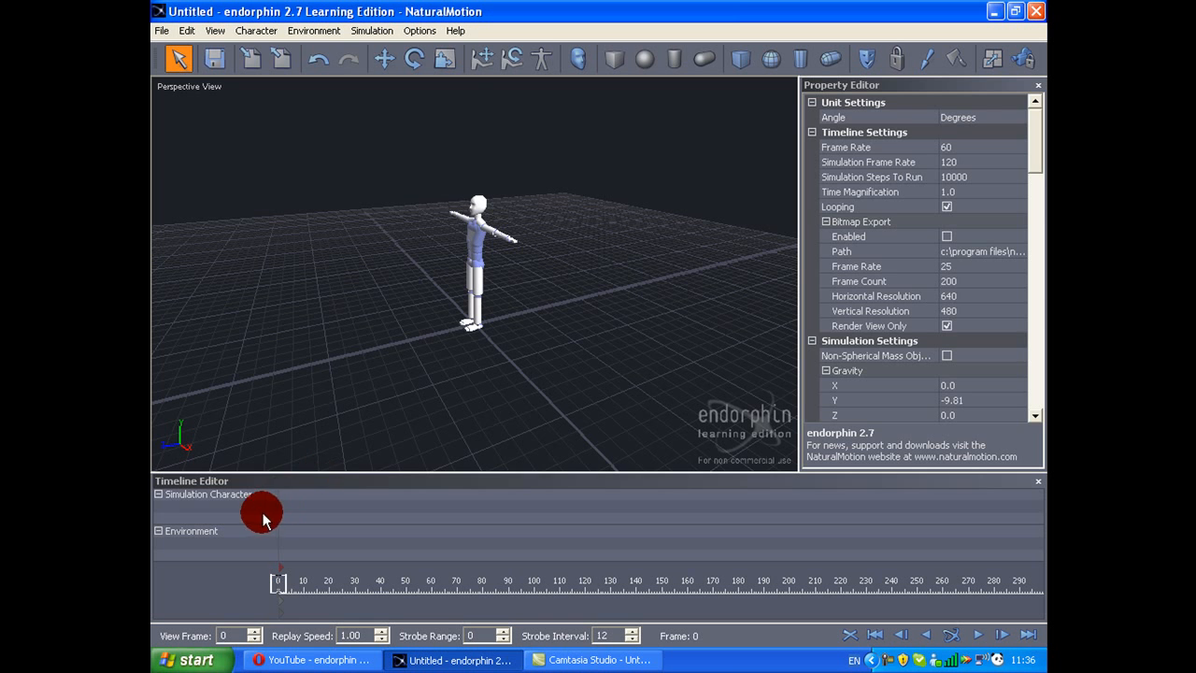
# Step: Move the whole simulation character along the Z axis to a Z position of about -3.742
pyautogui.moveTo(520, 312); pyautogui.dragTo(518, 304, button='middle')
pyautogui.scroll(3, 517, 304)
pyautogui.press('w')
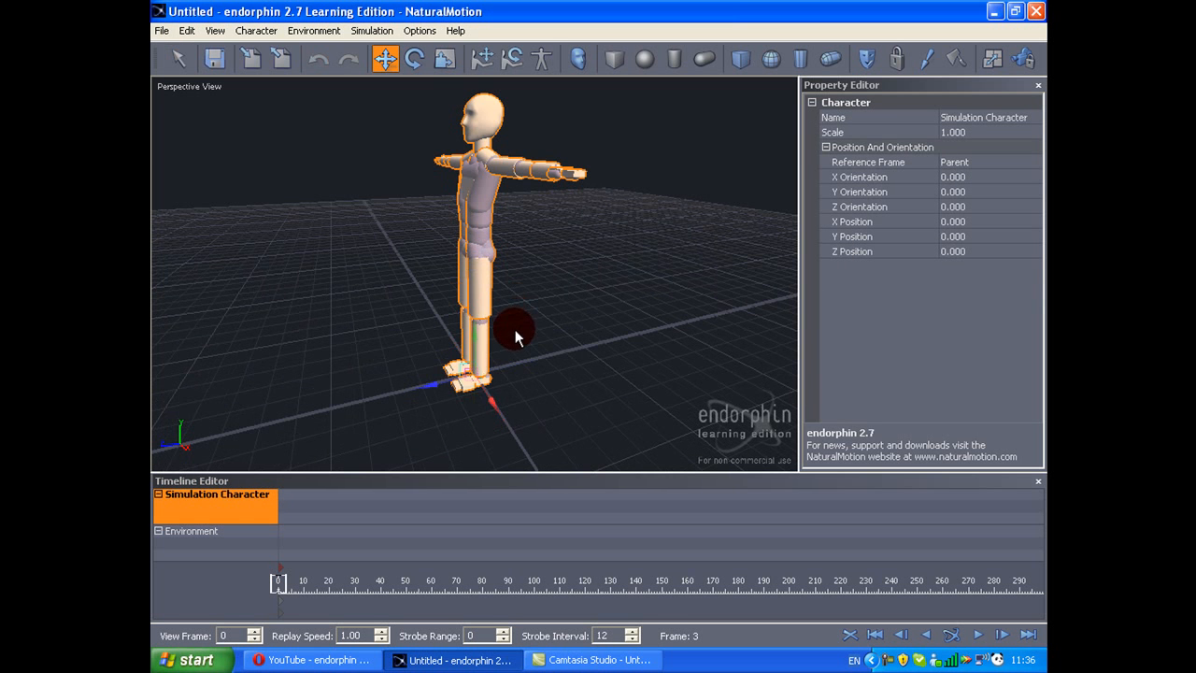
pyautogui.moveTo(442, 390); pyautogui.dragTo(714, 356)
pyautogui.moveTo(714, 356); pyautogui.dragTo(459, 358, button='middle')
pyautogui.moveTo(518, 327); pyautogui.dragTo(569, 319)
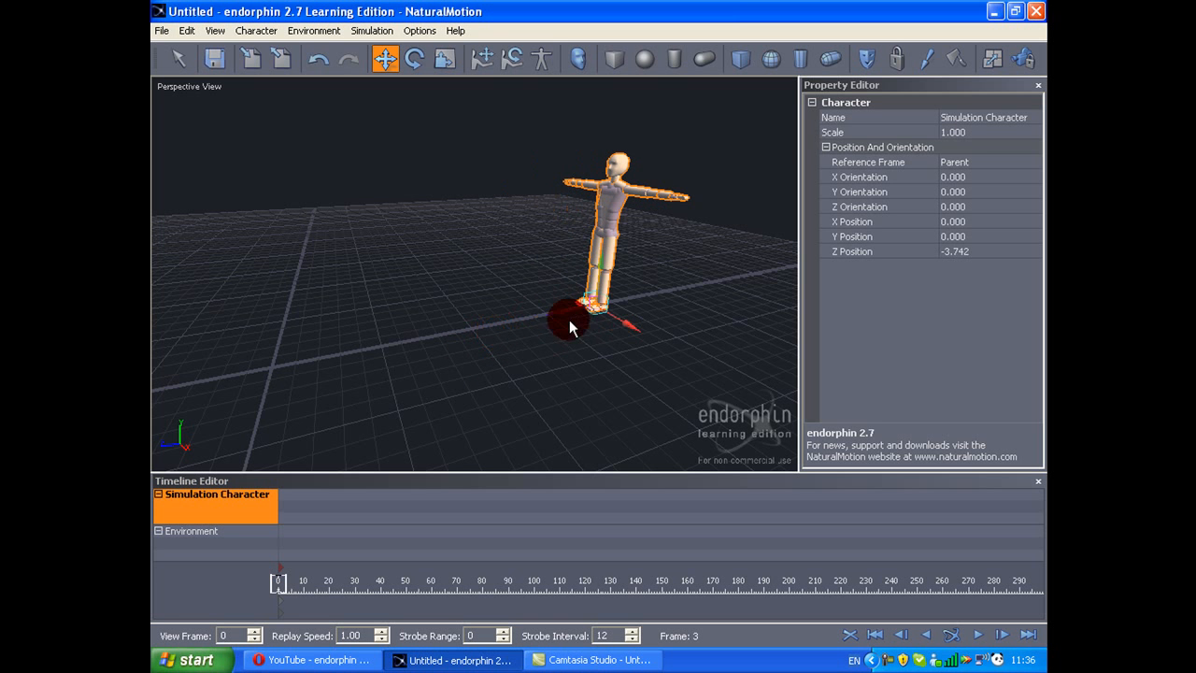
# Step: Lower the character's pelvis with the Pose Move tool so that both knees bend
pyautogui.click(605, 371)
pyautogui.moveTo(681, 379)
pyautogui.mouseDown(button='middle')
pyautogui.moveTo(423, 385)
pyautogui.moveTo(670, 383)
pyautogui.mouseUp(button='middle')
pyautogui.scroll(3, 645, 367)
pyautogui.press('t')
pyautogui.press('q')
pyautogui.scroll(-1, 603, 357)
pyautogui.moveTo(600, 358); pyautogui.dragTo(588, 364, button='middle')
pyautogui.click(485, 276)
pyautogui.scroll(2, 527, 319)
pyautogui.scroll(-4, 607, 238)
pyautogui.scroll(2, 630, 210)
pyautogui.moveTo(626, 163); pyautogui.dragTo(383, 260)
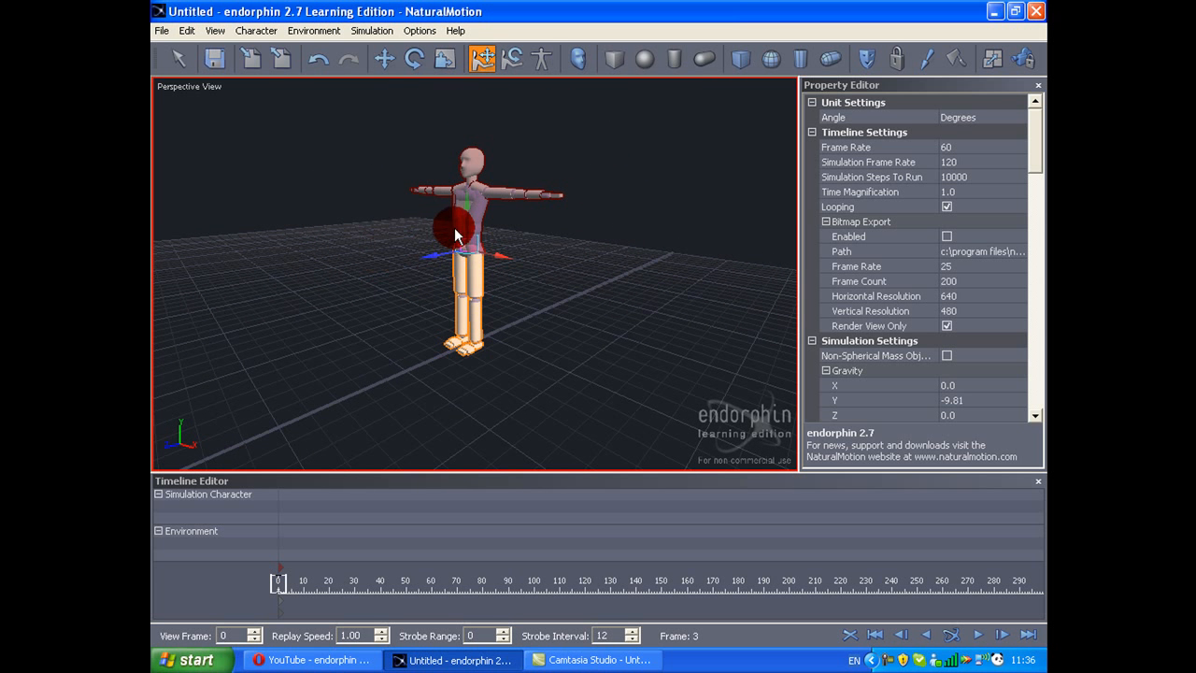
pyautogui.moveTo(464, 202); pyautogui.dragTo(465, 216)
pyautogui.moveTo(465, 216); pyautogui.dragTo(433, 244, button='middle')
pyautogui.scroll(4, 433, 244)
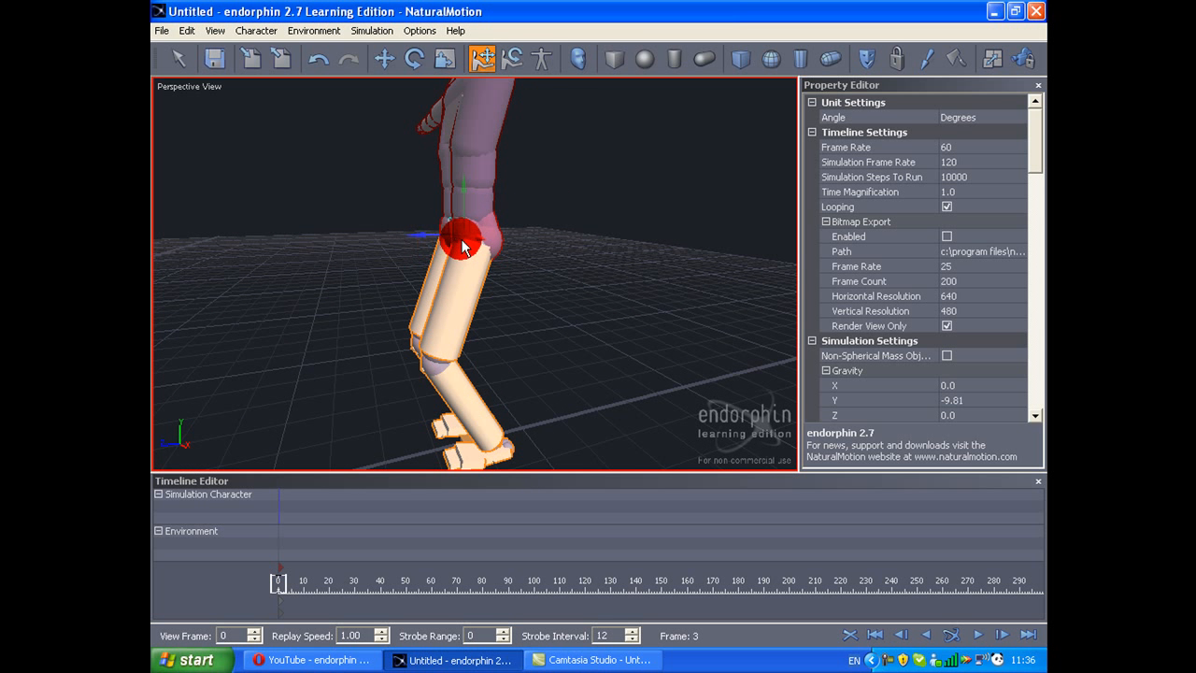
# Step: Pull the right foot backward with Pose Move so the right leg trails behind the body
pyautogui.click(462, 239)
pyautogui.rightClick(453, 231)
pyautogui.click(450, 446)
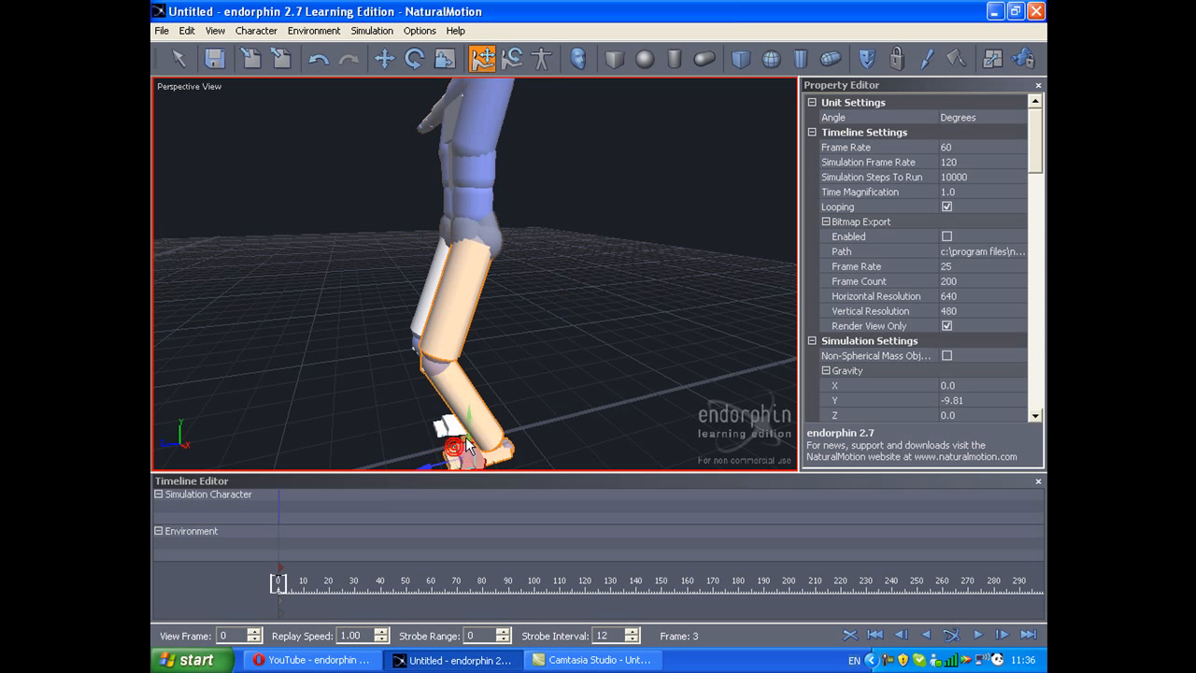
pyautogui.scroll(-4, 466, 445)
pyautogui.click(474, 427)
pyautogui.click(454, 380)
pyautogui.moveTo(421, 392); pyautogui.dragTo(475, 390)
pyautogui.scroll(3, 475, 391)
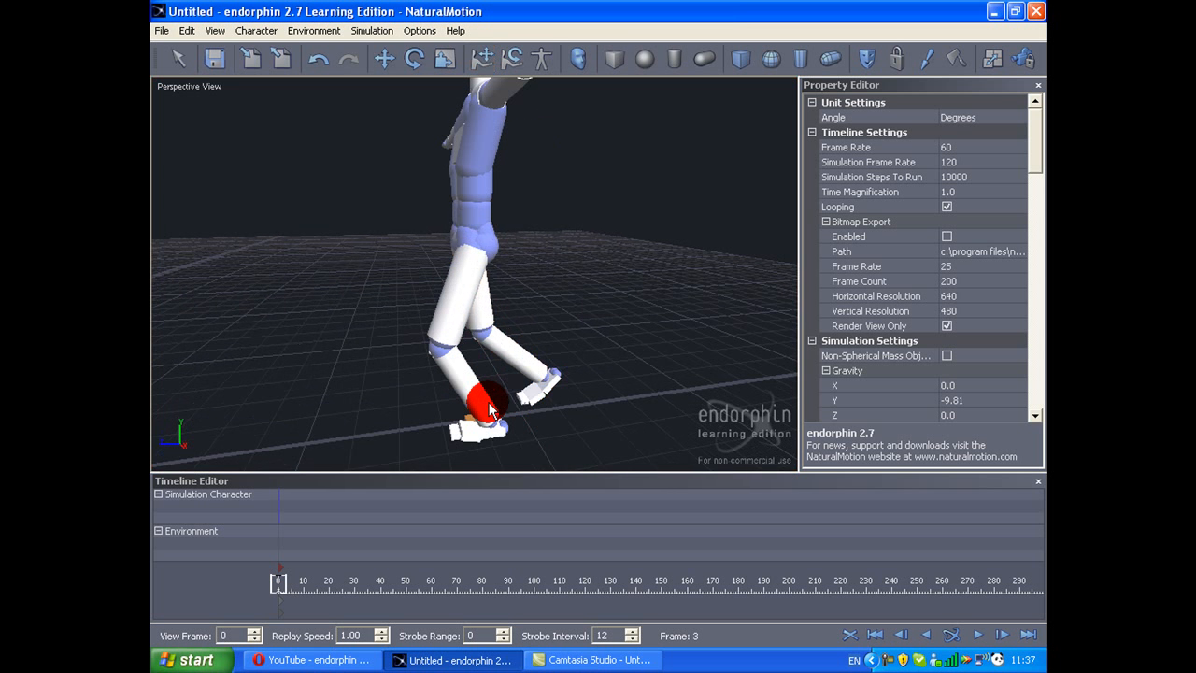
# Step: Shift the left foot slightly forward to set it as the leading foot of the stride
pyautogui.click(497, 441)
pyautogui.moveTo(459, 434); pyautogui.dragTo(423, 435)
pyautogui.scroll(-3, 449, 396)
pyautogui.moveTo(449, 396); pyautogui.dragTo(692, 189, button='middle')
# Step: Adjust the tilt of the chest and the head with the Pose Rotate tool
pyautogui.moveTo(562, 209); pyautogui.dragTo(440, 255)
pyautogui.scroll(3, 474, 282)
pyautogui.press('y')
pyautogui.click(457, 200)
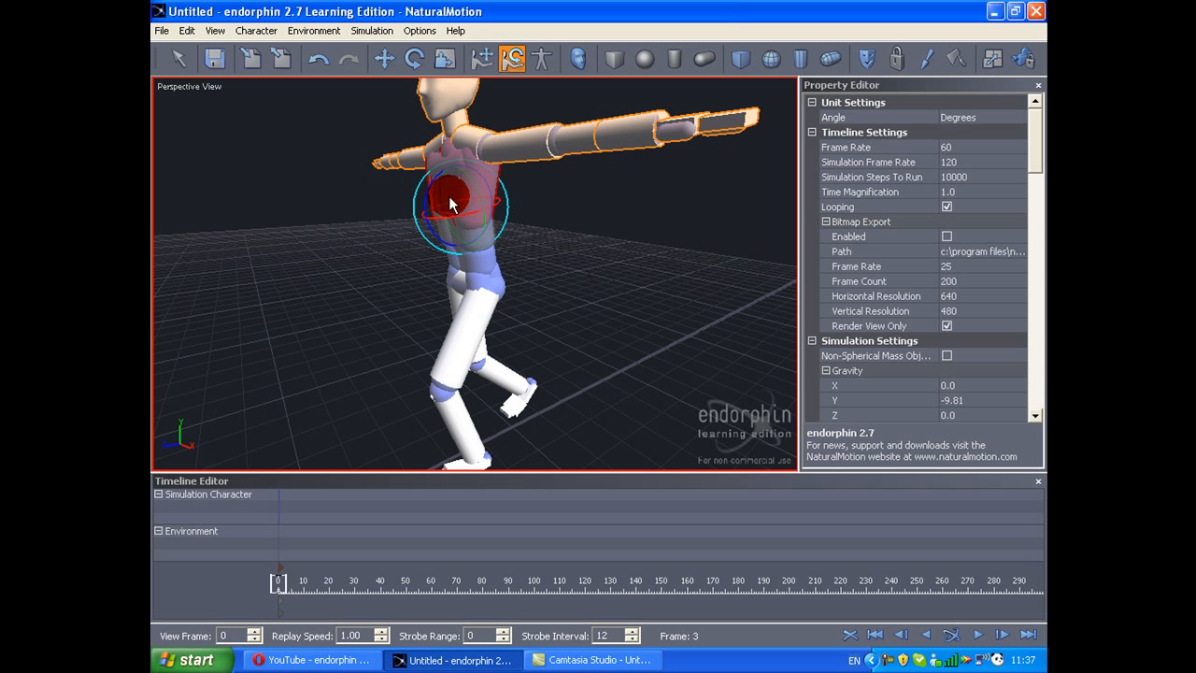
pyautogui.click(418, 114)
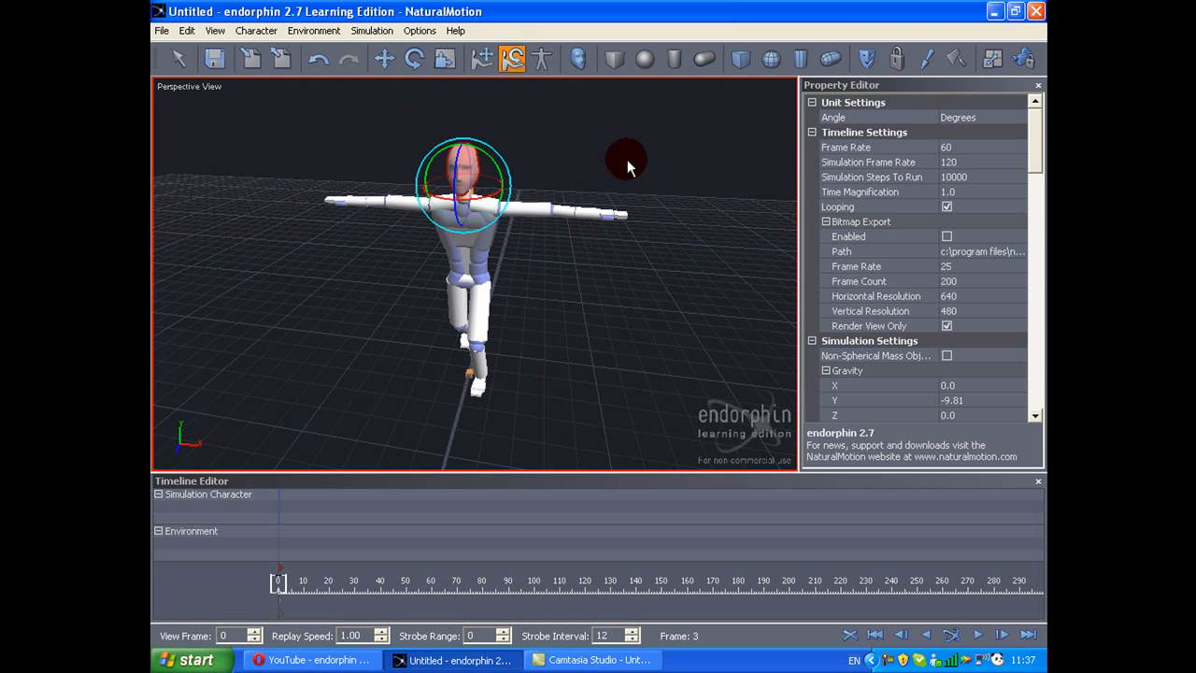
pyautogui.click(506, 216)
pyautogui.moveTo(509, 172); pyautogui.dragTo(511, 218)
pyautogui.moveTo(512, 217); pyautogui.dragTo(407, 180, button='middle')
# Step: Lower the outstretched left arm to the side of the body with Pose Move
pyautogui.press('t')
pyautogui.click(477, 189)
pyautogui.click(508, 216)
pyautogui.scroll(3, 508, 216)
pyautogui.click(510, 260)
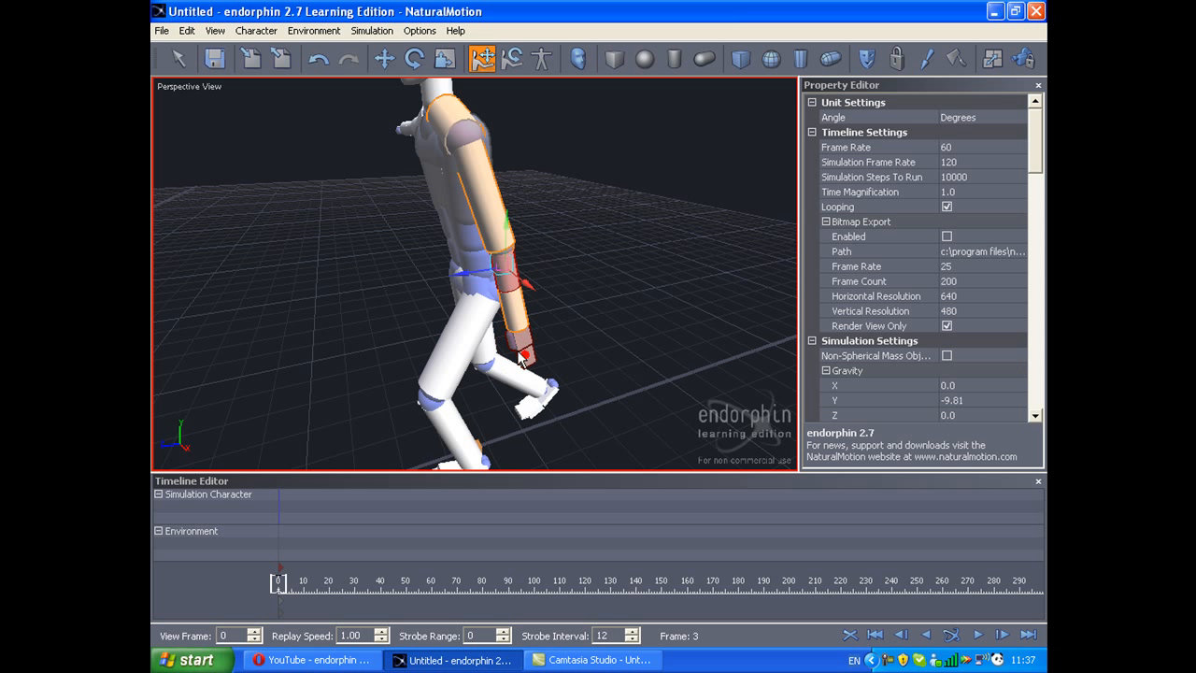
# Step: Rotate the left forearm with Pose Rotate so the arm hangs naturally beside the hip
pyautogui.press('y')
pyautogui.moveTo(472, 273); pyautogui.dragTo(473, 237)
pyautogui.click(475, 236)
pyautogui.scroll(-3, 498, 239)
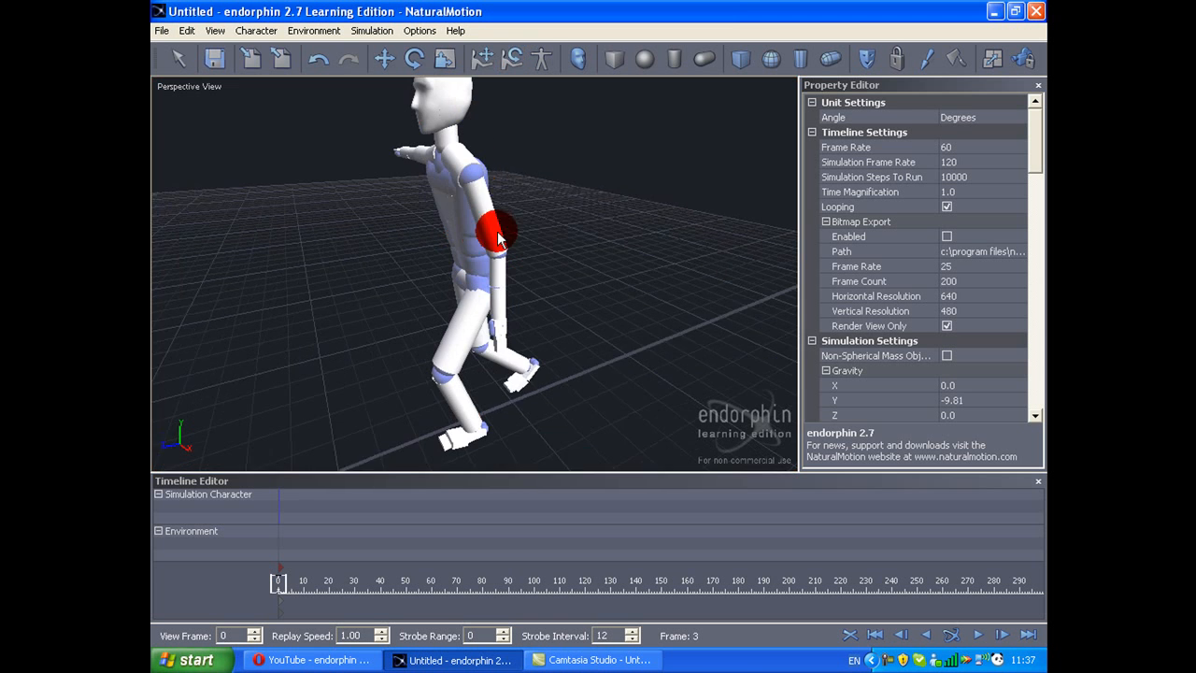
pyautogui.moveTo(498, 232); pyautogui.dragTo(498, 237, button='middle')
pyautogui.moveTo(498, 237); pyautogui.dragTo(467, 231)
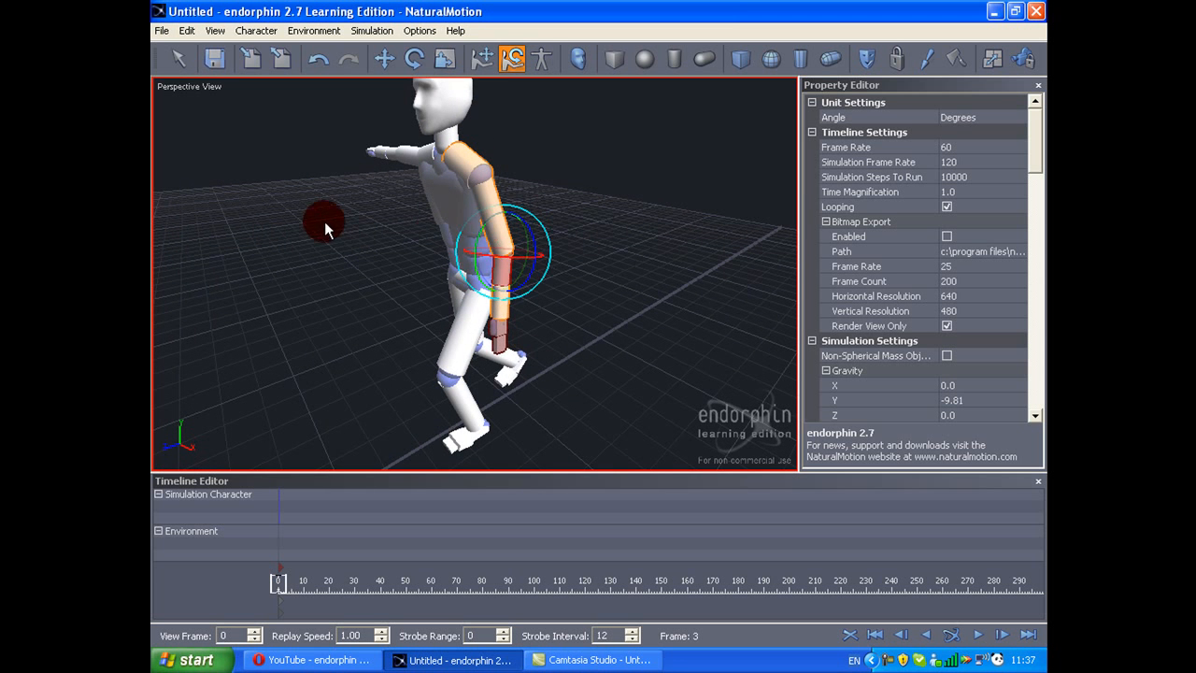
# Step: Bring the outstretched right arm down to the side of the body
pyautogui.moveTo(324, 221); pyautogui.dragTo(338, 166, button='middle')
pyautogui.click(391, 199)
pyautogui.moveTo(439, 189); pyautogui.dragTo(552, 189)
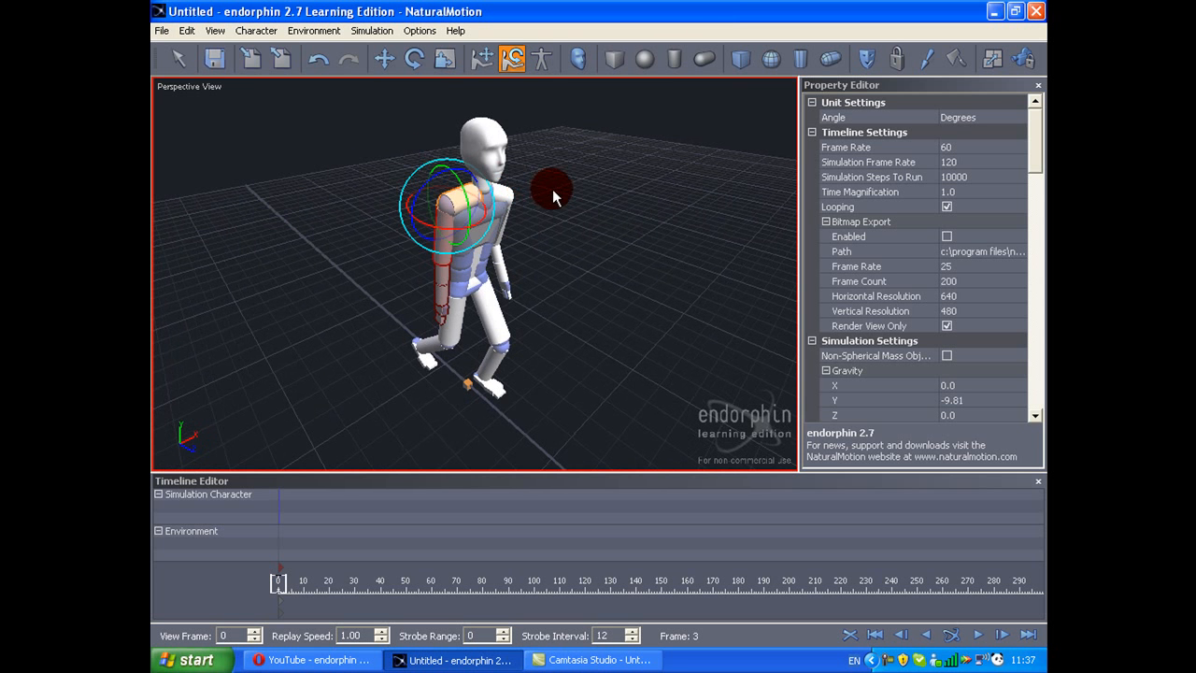
pyautogui.press('t')
pyautogui.moveTo(450, 187); pyautogui.dragTo(438, 249)
# Step: Rotate the right forearm with Pose Rotate to refine how the arm hangs
pyautogui.scroll(5, 437, 257)
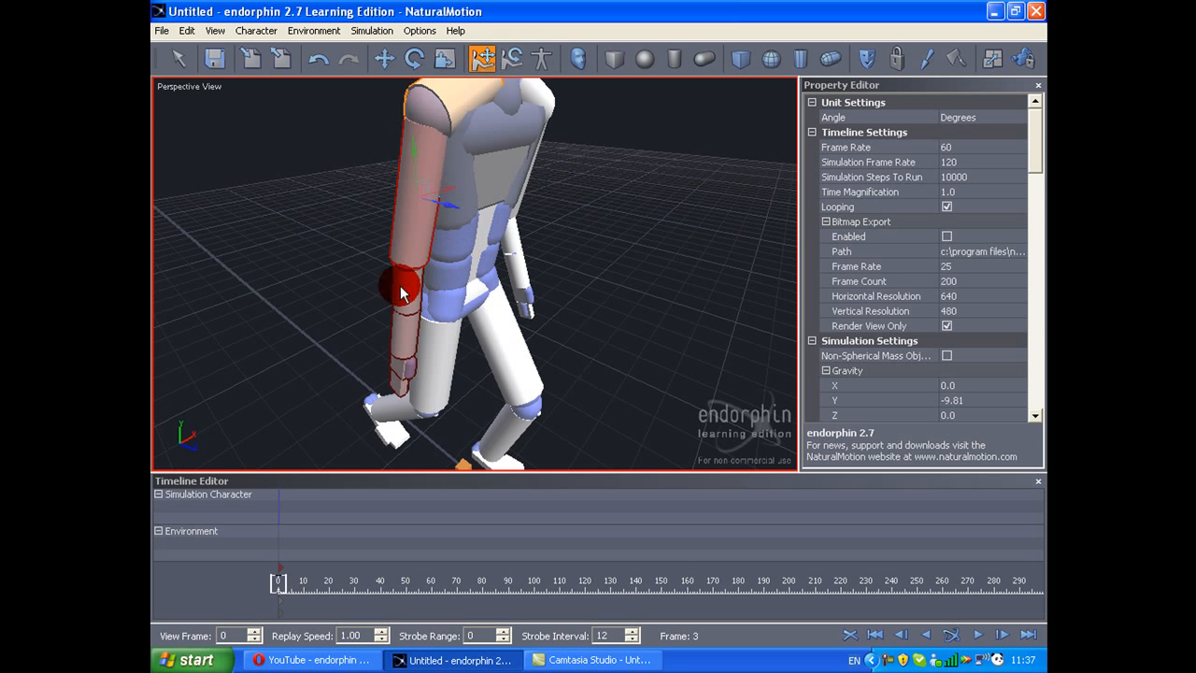
pyautogui.keyDown('shift'); pyautogui.click(403, 386); pyautogui.keyUp('shift')
pyautogui.press('y')
pyautogui.moveTo(428, 308); pyautogui.dragTo(414, 264)
pyautogui.moveTo(414, 264); pyautogui.dragTo(366, 260, button='middle')
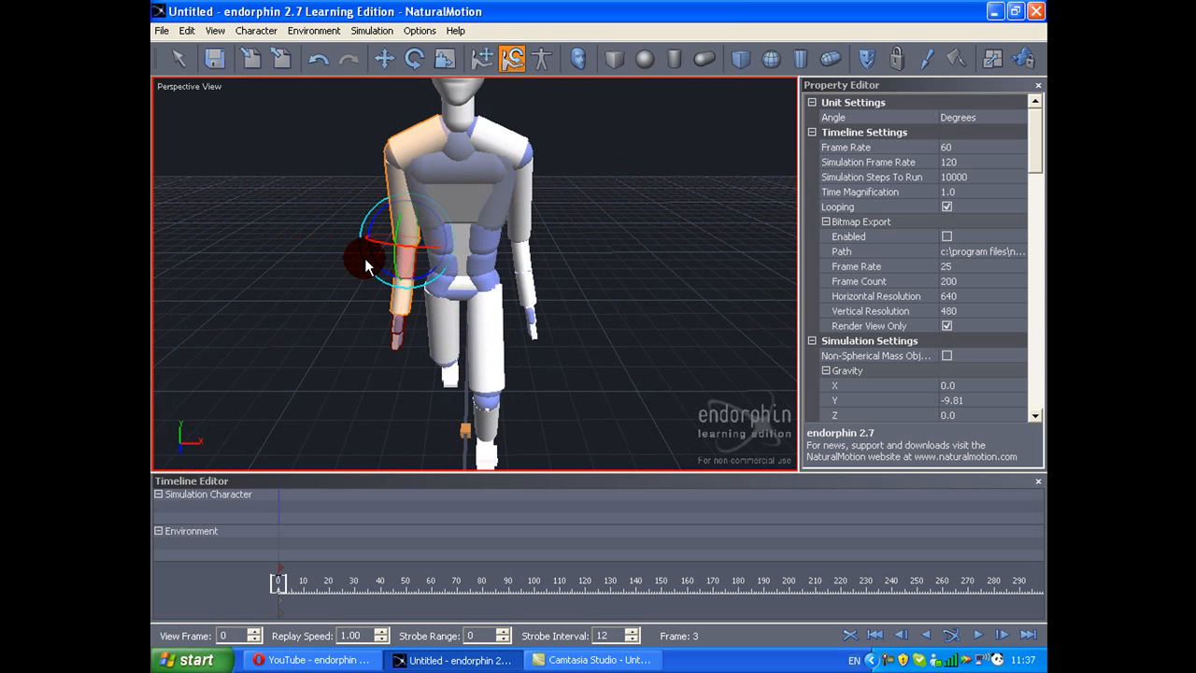
pyautogui.moveTo(422, 285); pyautogui.dragTo(570, 279, button='middle')
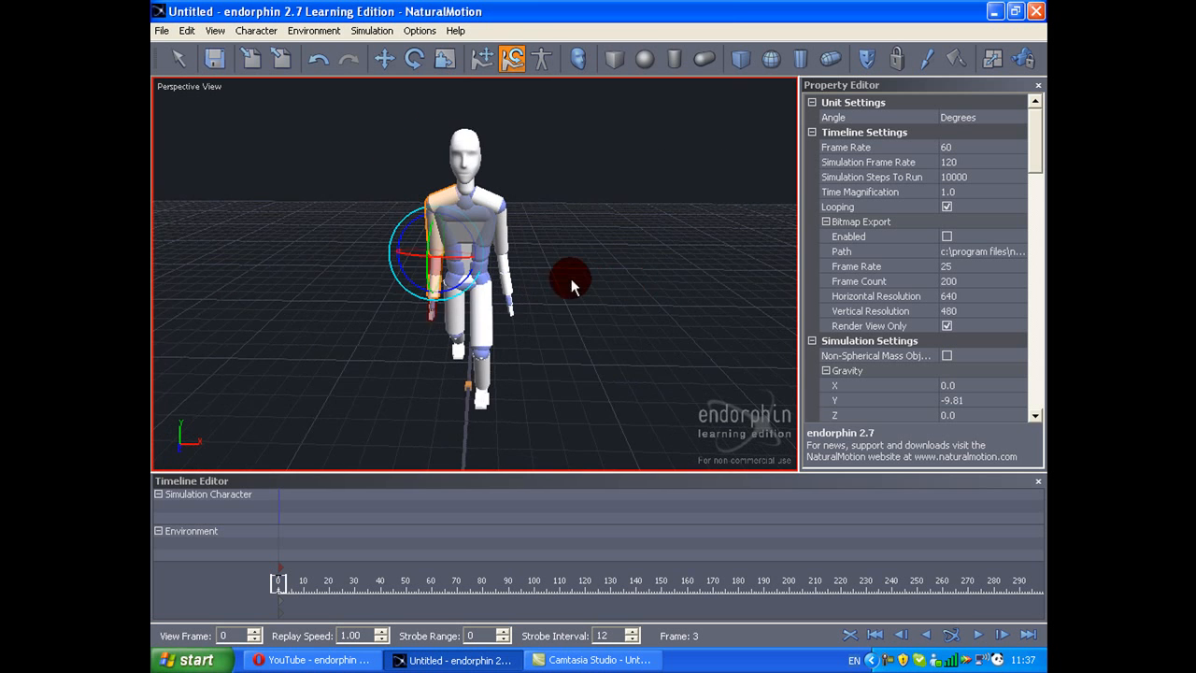
# Step: Reposition the right forearm slightly outward from the hip with Pose Move
pyautogui.scroll(2, 566, 278)
pyautogui.press('t')
pyautogui.moveTo(466, 271); pyautogui.dragTo(455, 272)
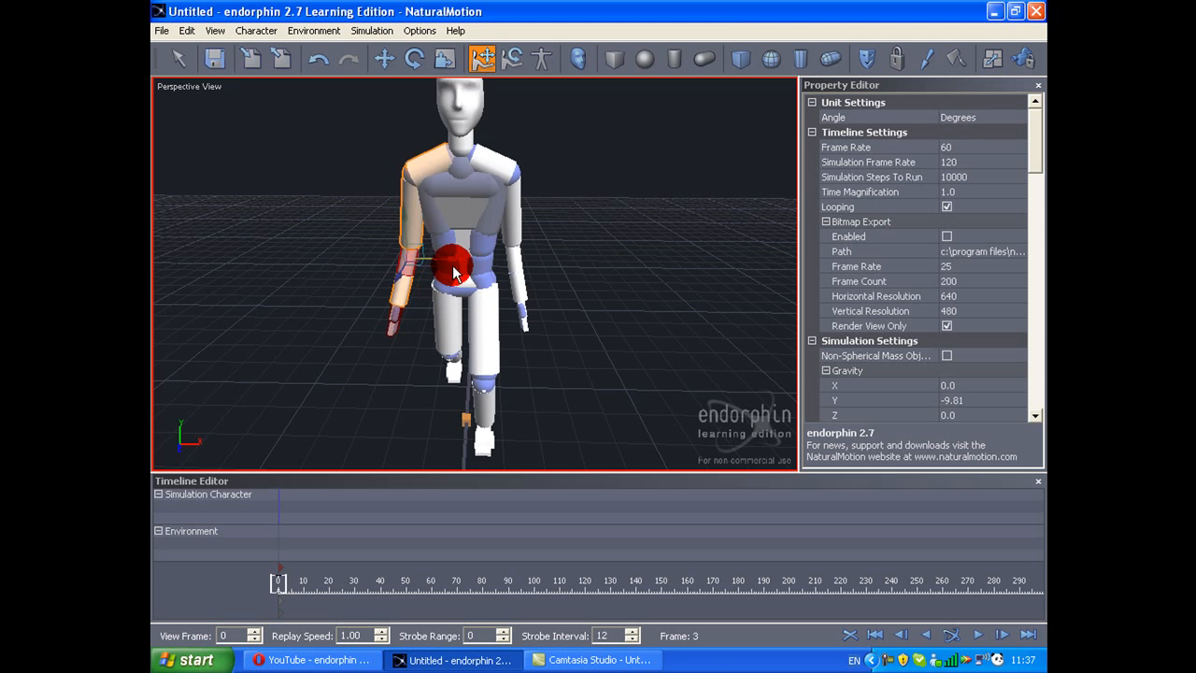
pyautogui.moveTo(452, 271); pyautogui.dragTo(644, 255, button='middle')
pyautogui.moveTo(504, 184); pyautogui.dragTo(527, 182)
pyautogui.moveTo(526, 183); pyautogui.dragTo(381, 195, button='middle')
# Step: Clear the body part selection and examine the walking pose from the front and the side
pyautogui.press('y')
pyautogui.click(467, 190)
pyautogui.moveTo(468, 190); pyautogui.dragTo(688, 213)
pyautogui.moveTo(686, 213); pyautogui.dragTo(633, 164, button='middle')
pyautogui.scroll(4, 616, 174)
pyautogui.click(611, 210)
pyautogui.scroll(-4, 611, 210)
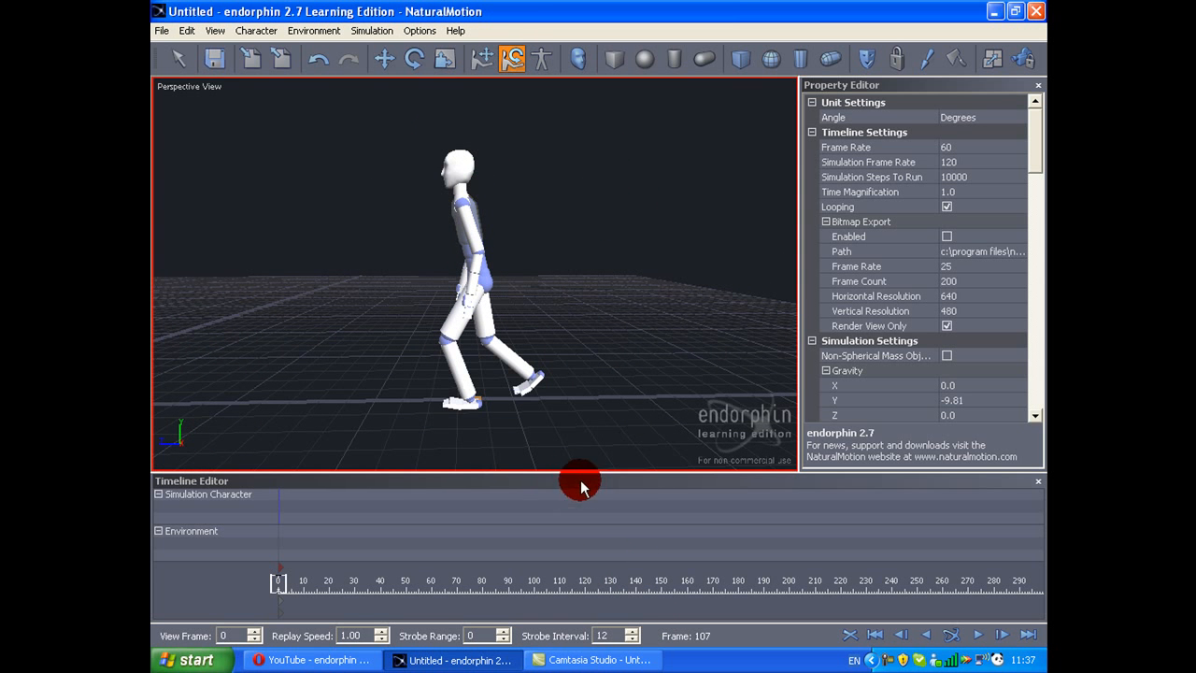
pyautogui.moveTo(520, 416); pyautogui.dragTo(479, 413, button='middle')
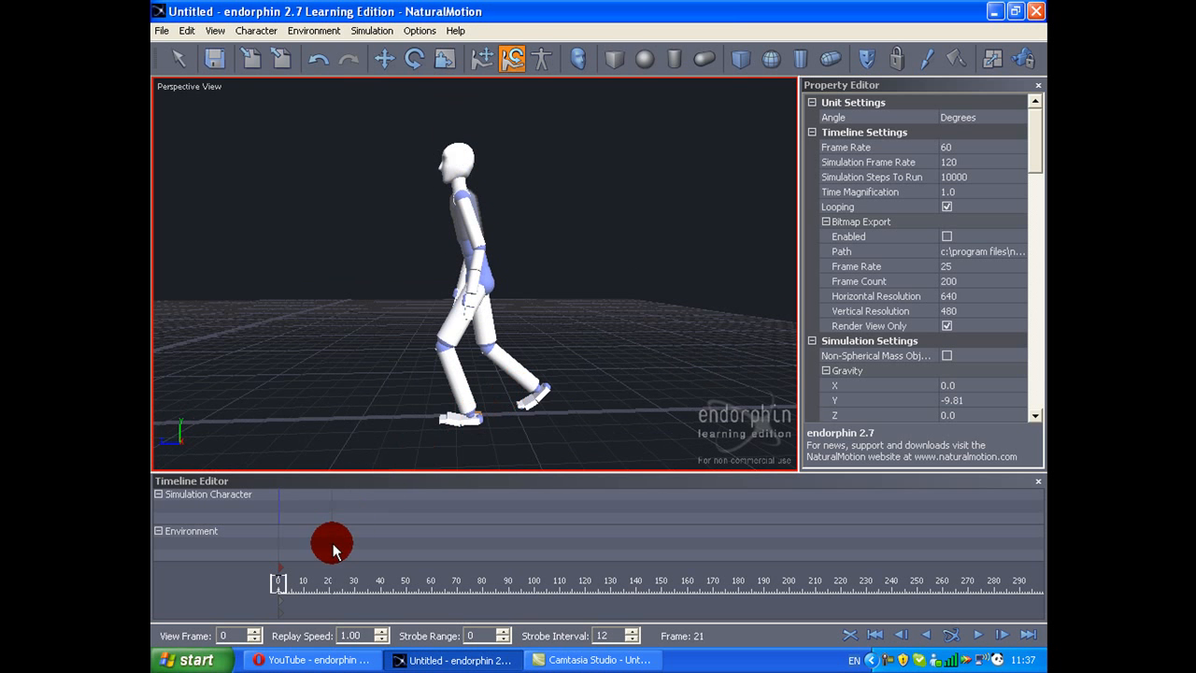
# Step: Create a lock constraint event on the simulation character from frame 0 to 248, targeting the pelvis
pyautogui.rightClick(280, 517)
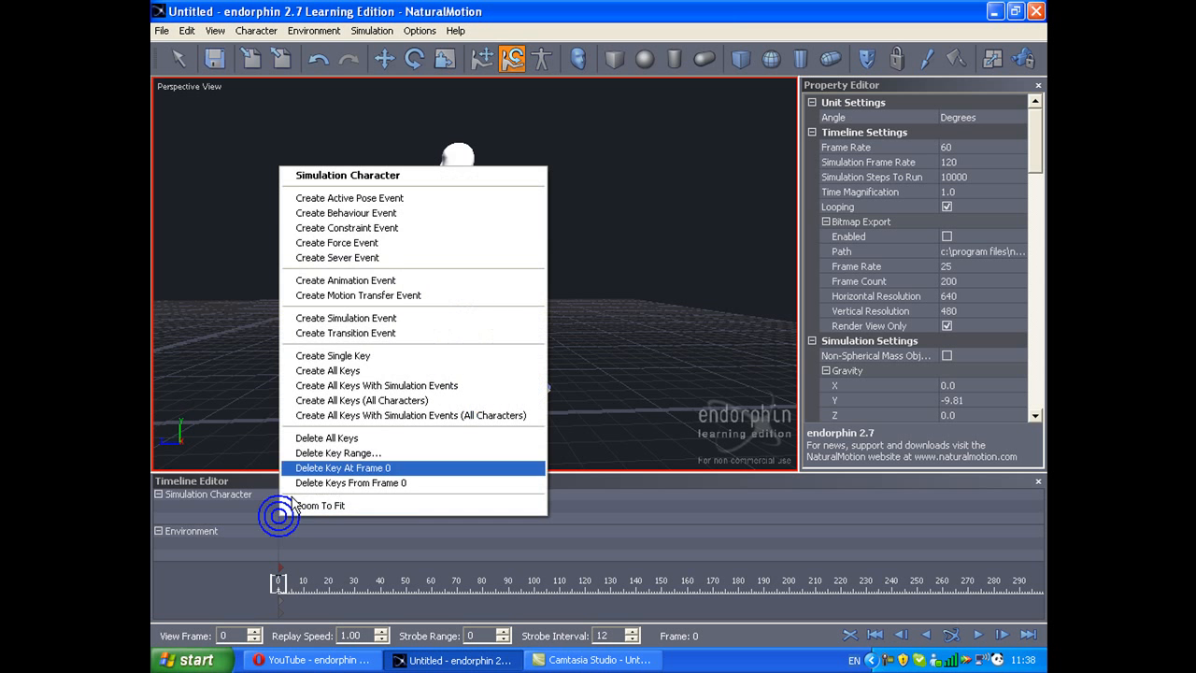
pyautogui.click(387, 229)
pyautogui.moveTo(428, 520); pyautogui.dragTo(910, 526)
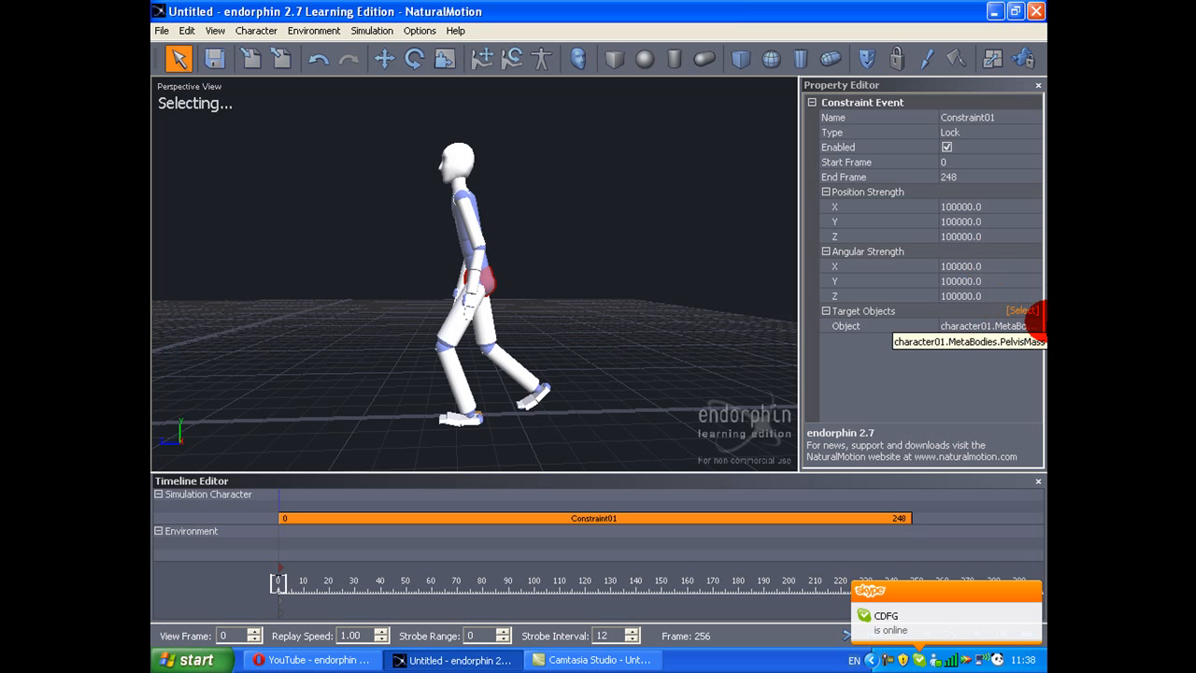
pyautogui.click(998, 222)
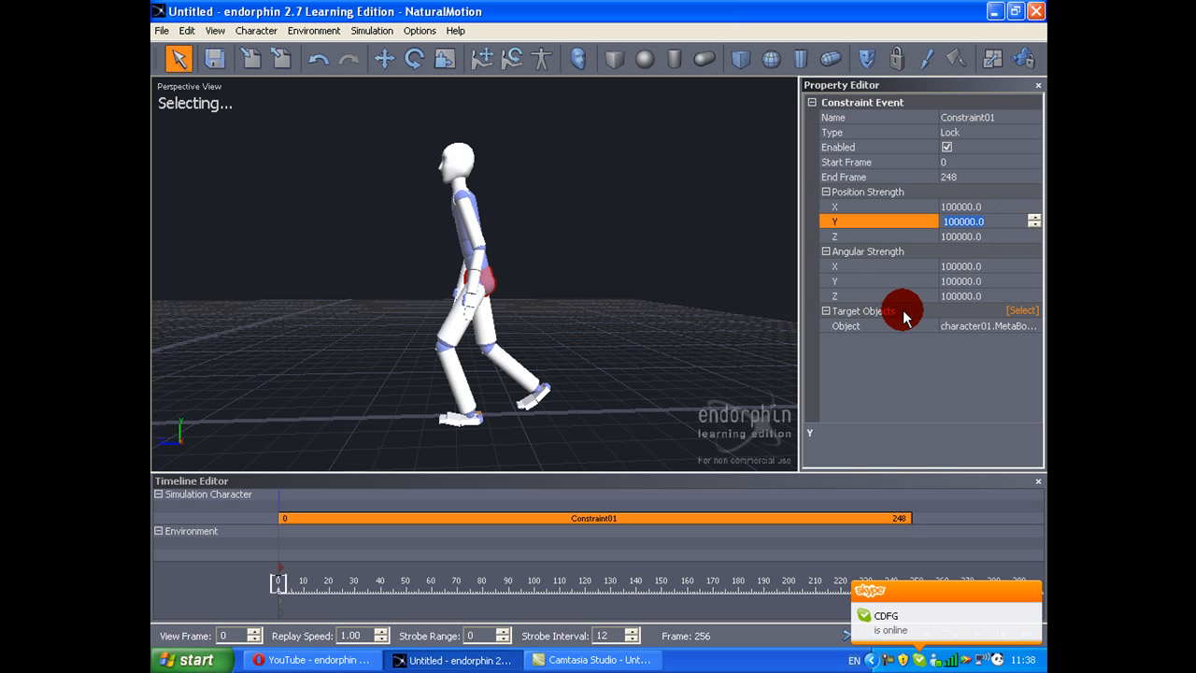
pyautogui.click(1027, 312)
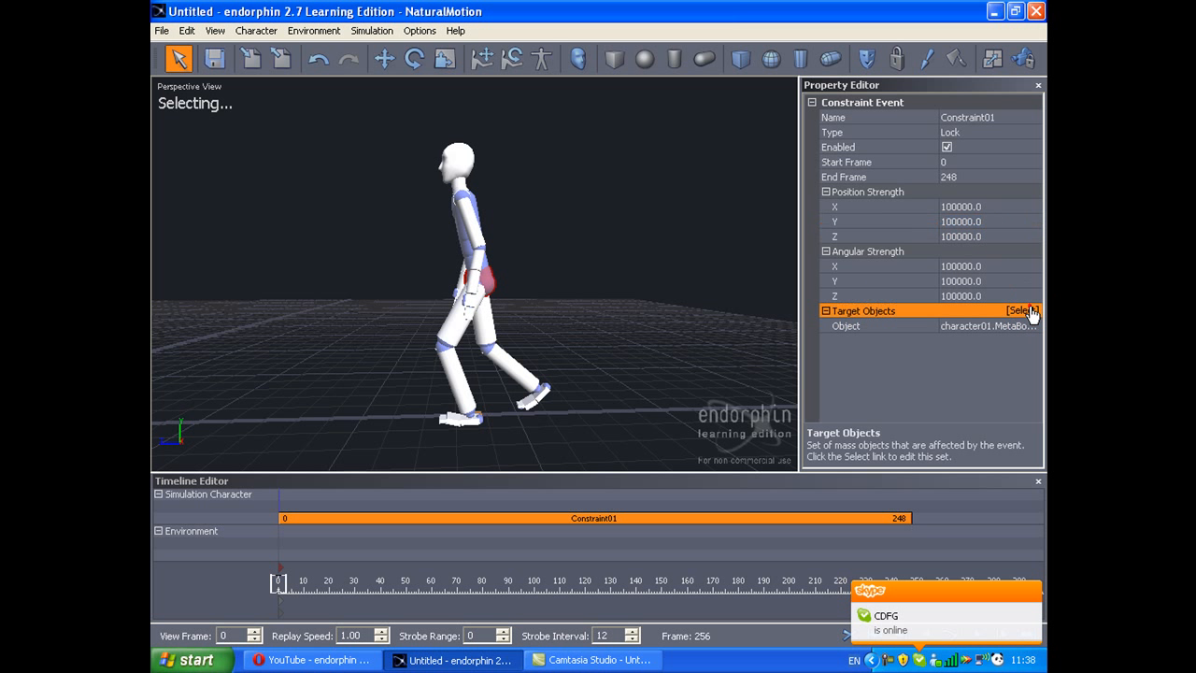
pyautogui.click(484, 277)
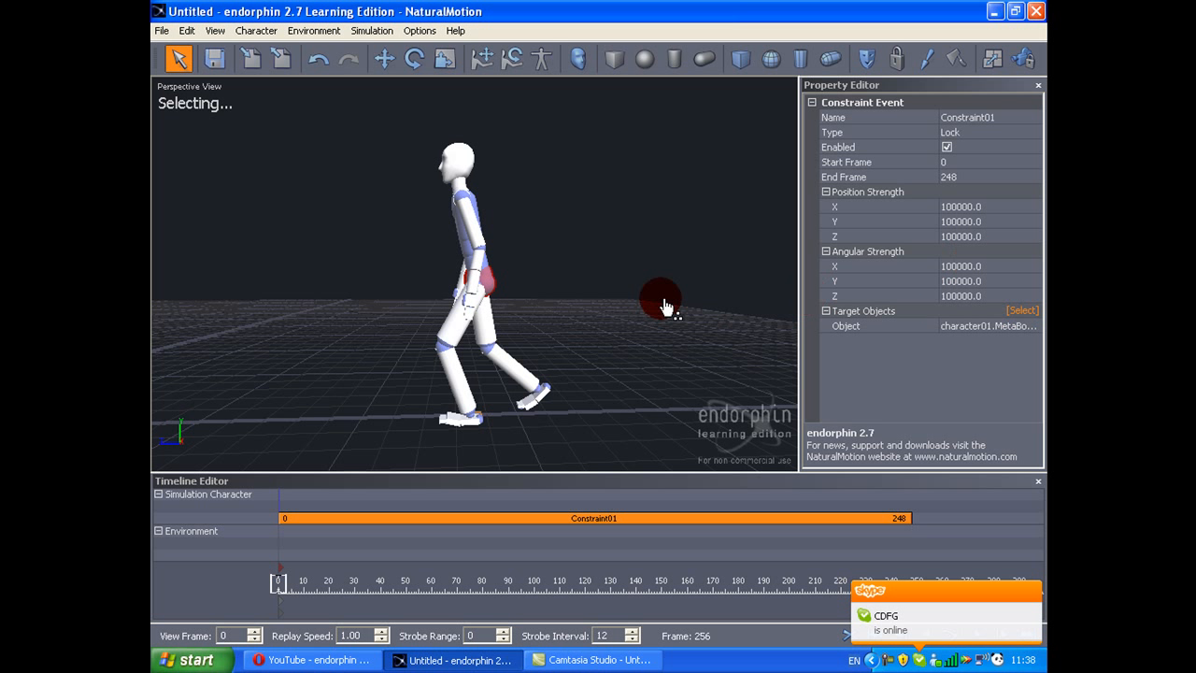
# Step: Set the constraint's Y and Z position strengths and X angular strength to 0, and end it at frame 87
pyautogui.click(987, 221)
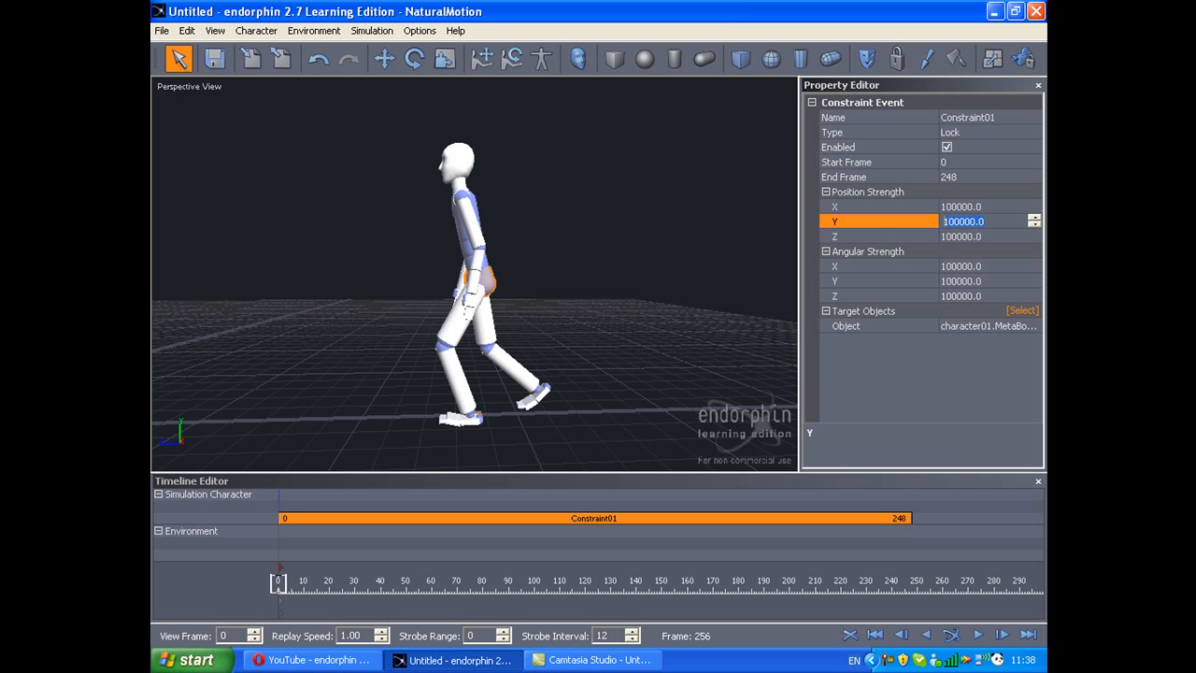
pyautogui.write('0')
pyautogui.click(886, 234)
pyautogui.press('Down')
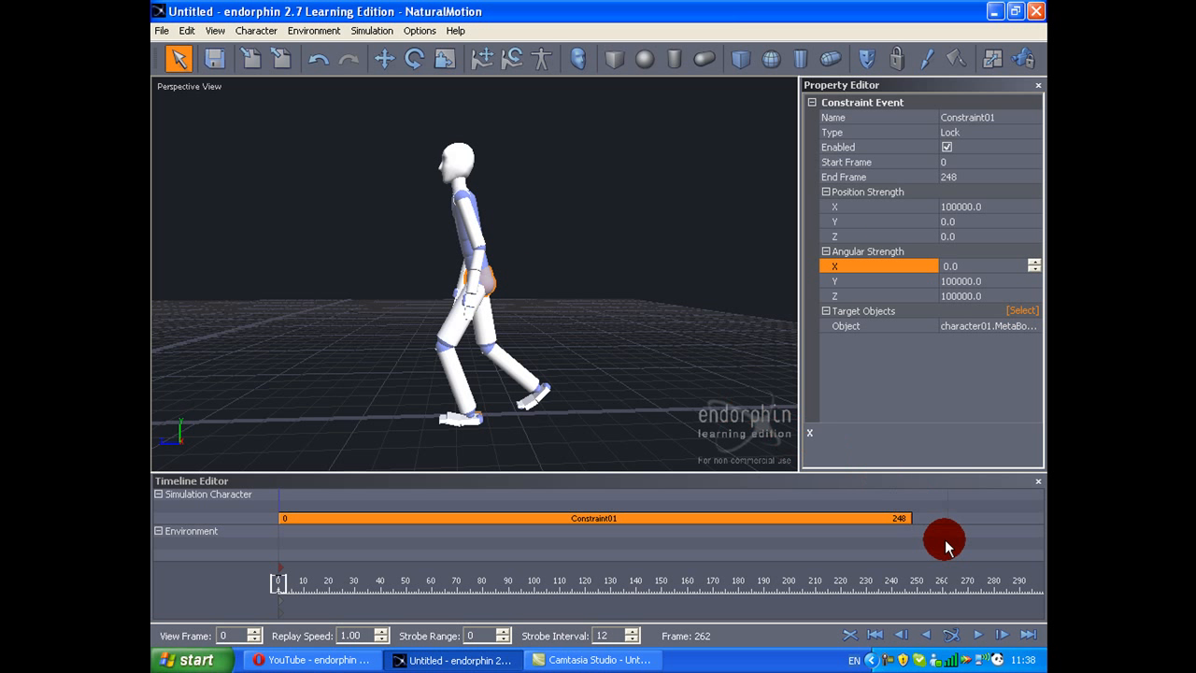
pyautogui.moveTo(911, 518); pyautogui.dragTo(500, 467)
# Step: Create two active pose events on the simulation character, both running from frame 0 to 60
pyautogui.moveTo(277, 504); pyautogui.dragTo(285, 498)
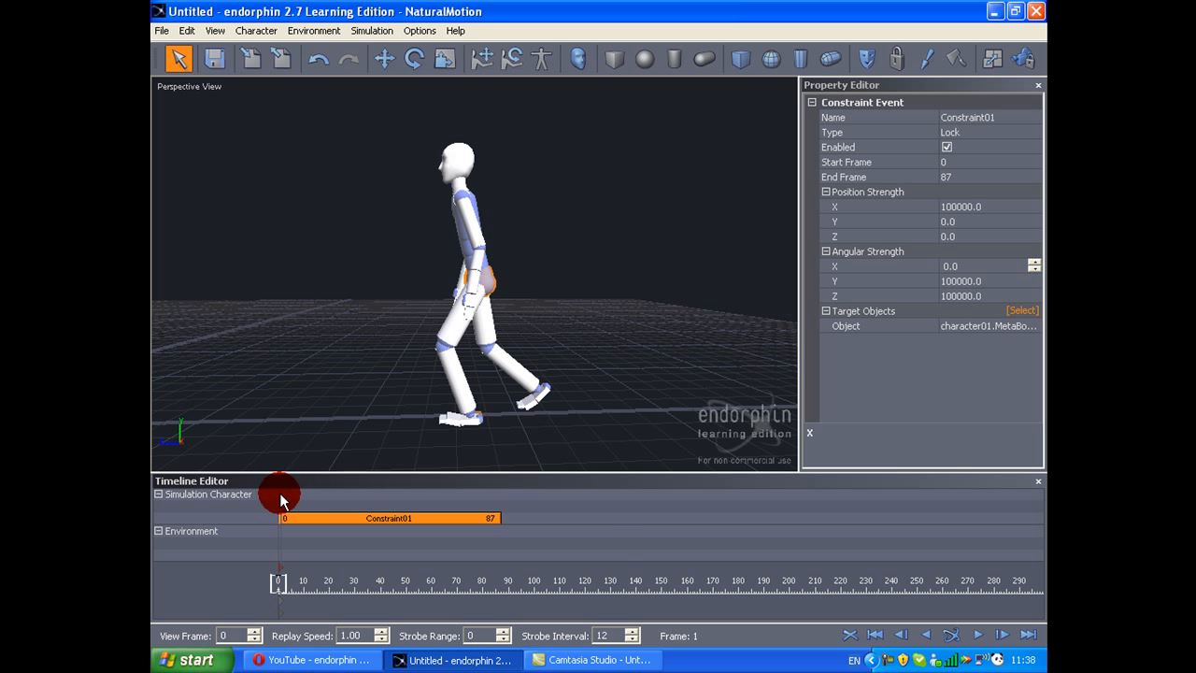
pyautogui.rightClick(279, 492)
pyautogui.click(365, 154)
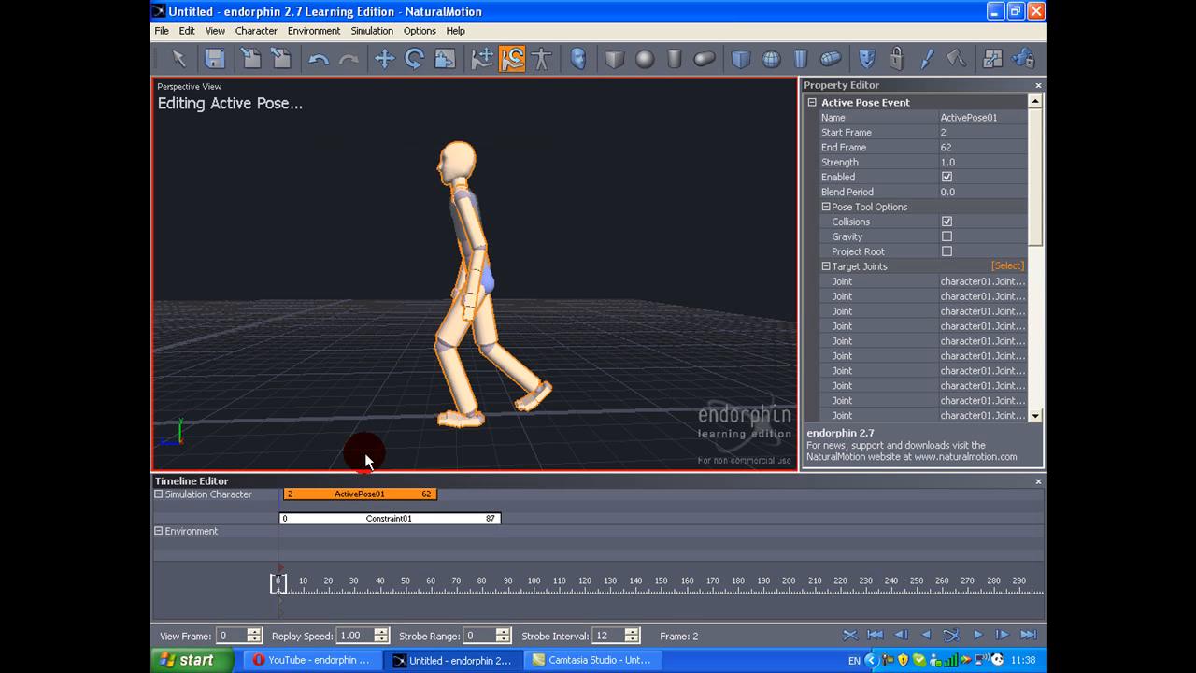
pyautogui.moveTo(336, 506); pyautogui.dragTo(277, 510)
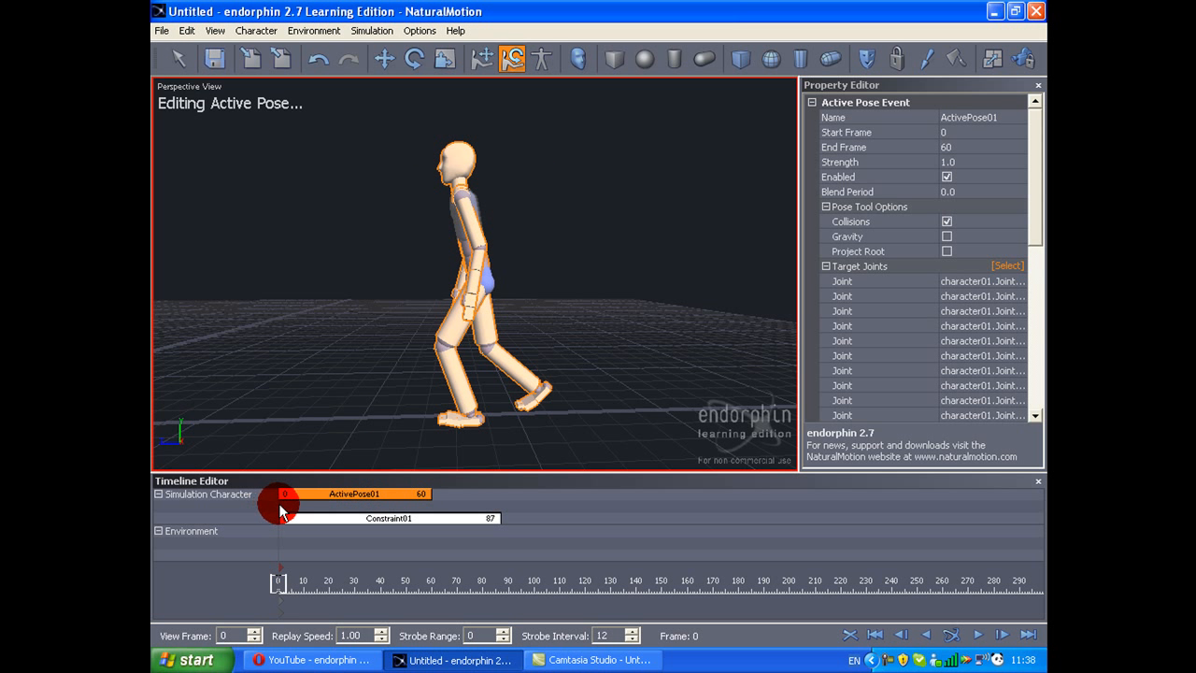
pyautogui.rightClick(279, 510)
pyautogui.click(350, 162)
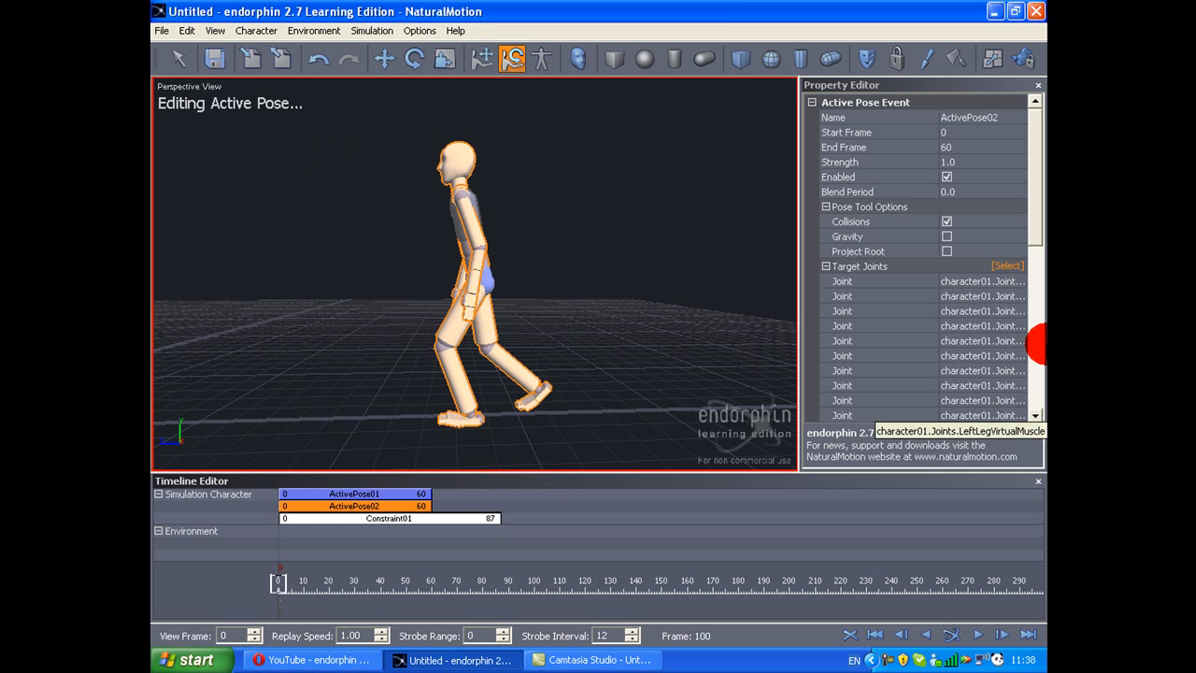
# Step: Limit the target joints of ActivePose02 to the legs by deselecting the upper body
pyautogui.click(1009, 265)
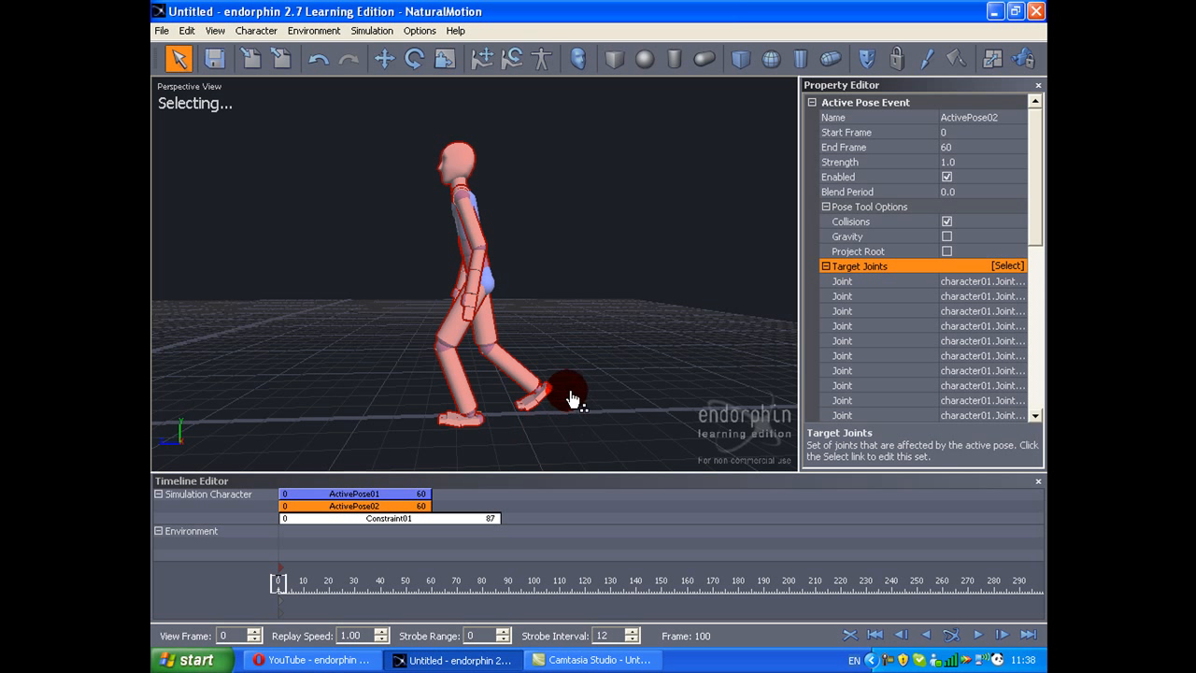
pyautogui.moveTo(605, 362); pyautogui.dragTo(619, 337, button='middle')
pyautogui.scroll(1, 621, 332)
pyautogui.scroll(-1, 607, 350)
pyautogui.moveTo(581, 335); pyautogui.dragTo(413, 456)
# Step: Limit the target joints of ActivePose01 to the upper body and extend the event to frame 87
pyautogui.click(380, 496)
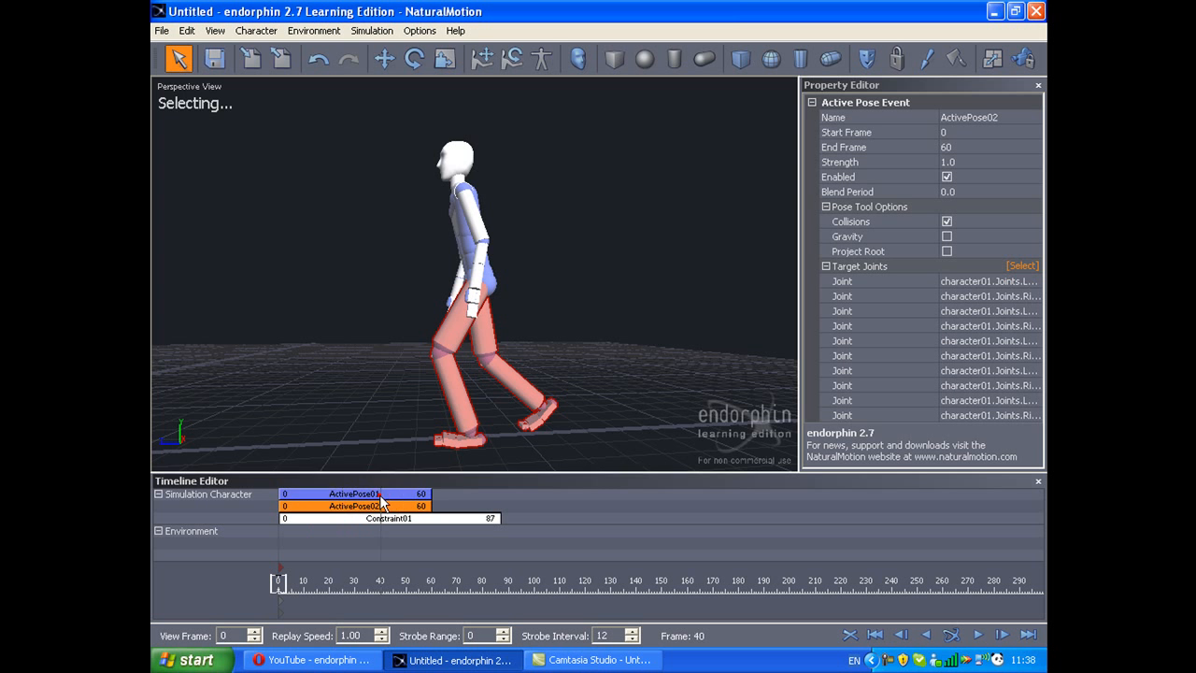
pyautogui.click(1008, 267)
pyautogui.moveTo(642, 297); pyautogui.dragTo(618, 374, button='middle')
pyautogui.keyDown('ctrl'); pyautogui.moveTo(595, 349); pyautogui.dragTo(345, 467); pyautogui.keyUp('ctrl')
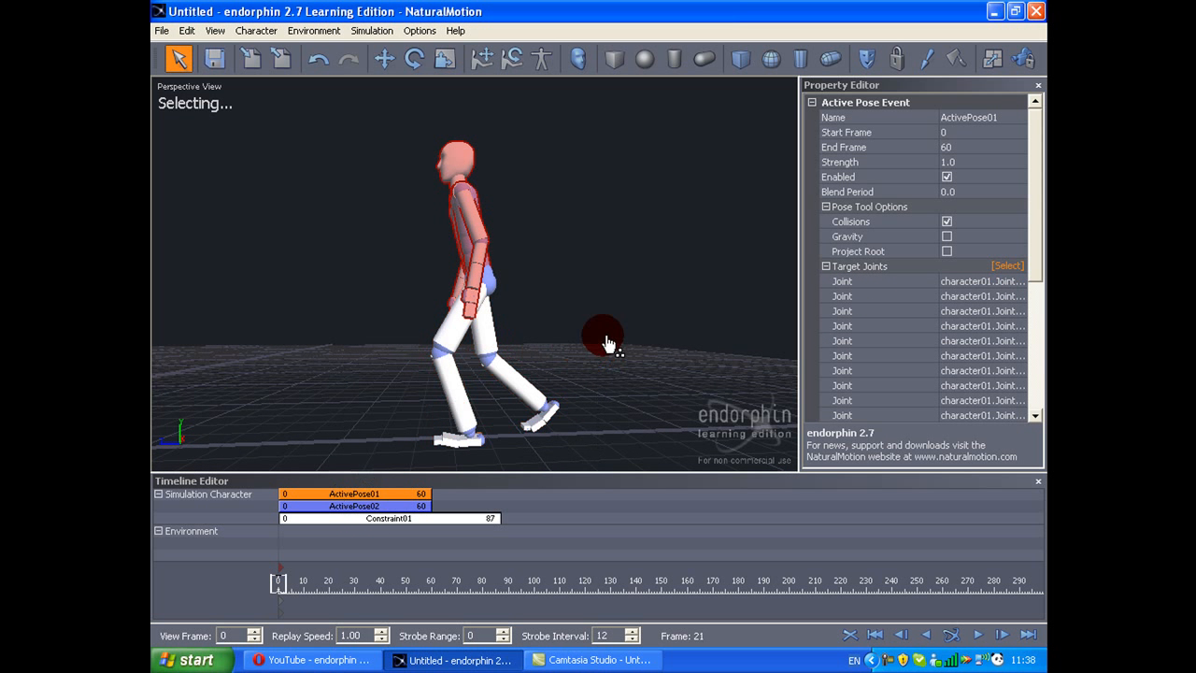
pyautogui.click(736, 327)
pyautogui.click(389, 496)
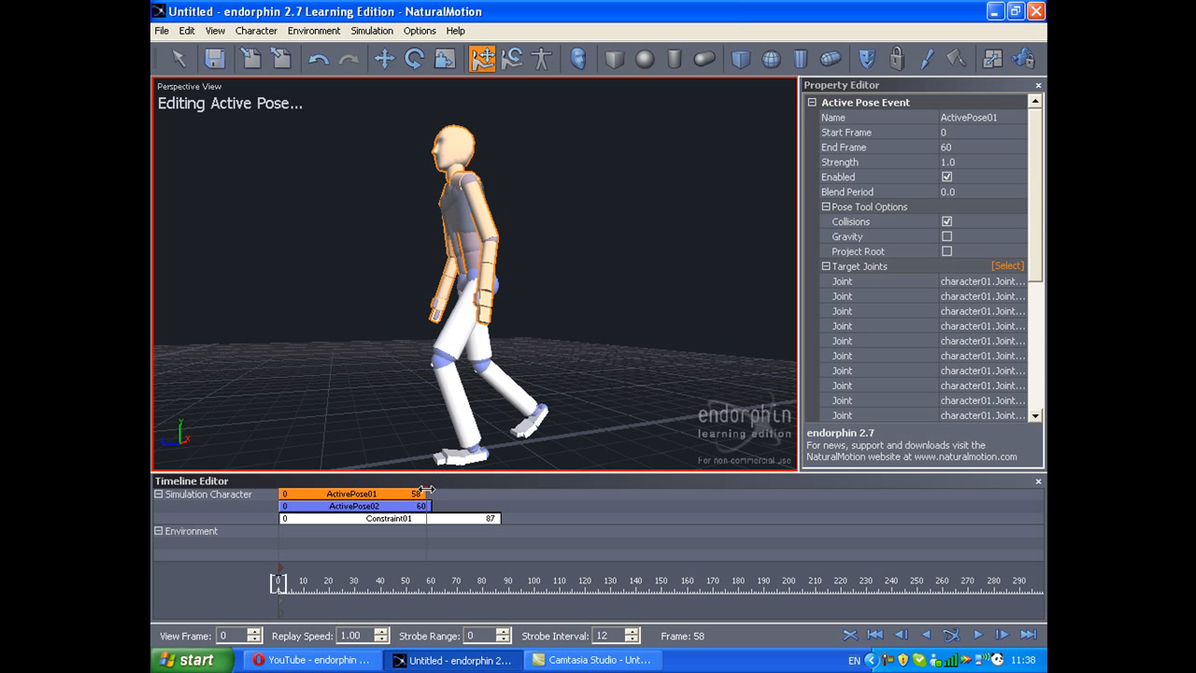
pyautogui.moveTo(504, 494); pyautogui.dragTo(502, 496)
# Step: Widen the stride in ActivePose02 by raising the front foot and pulling the rear foot further back
pyautogui.click(407, 505)
pyautogui.moveTo(437, 445); pyautogui.dragTo(487, 467, button='middle')
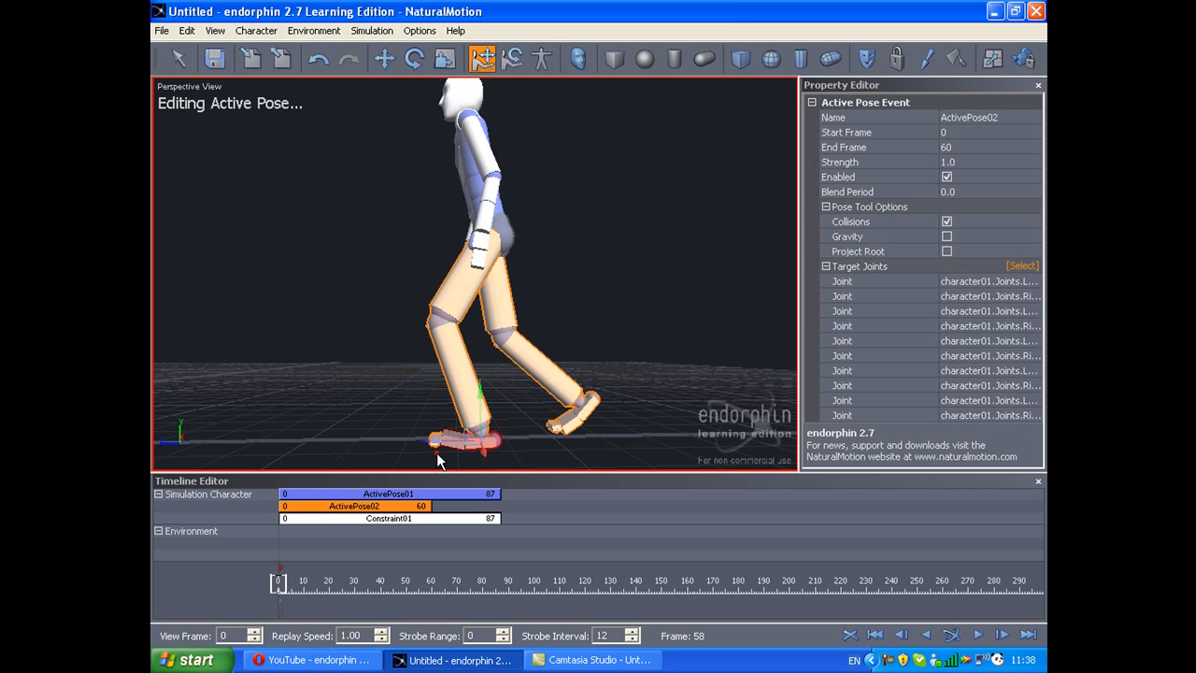
pyautogui.moveTo(441, 454); pyautogui.dragTo(537, 427)
pyautogui.click(553, 427)
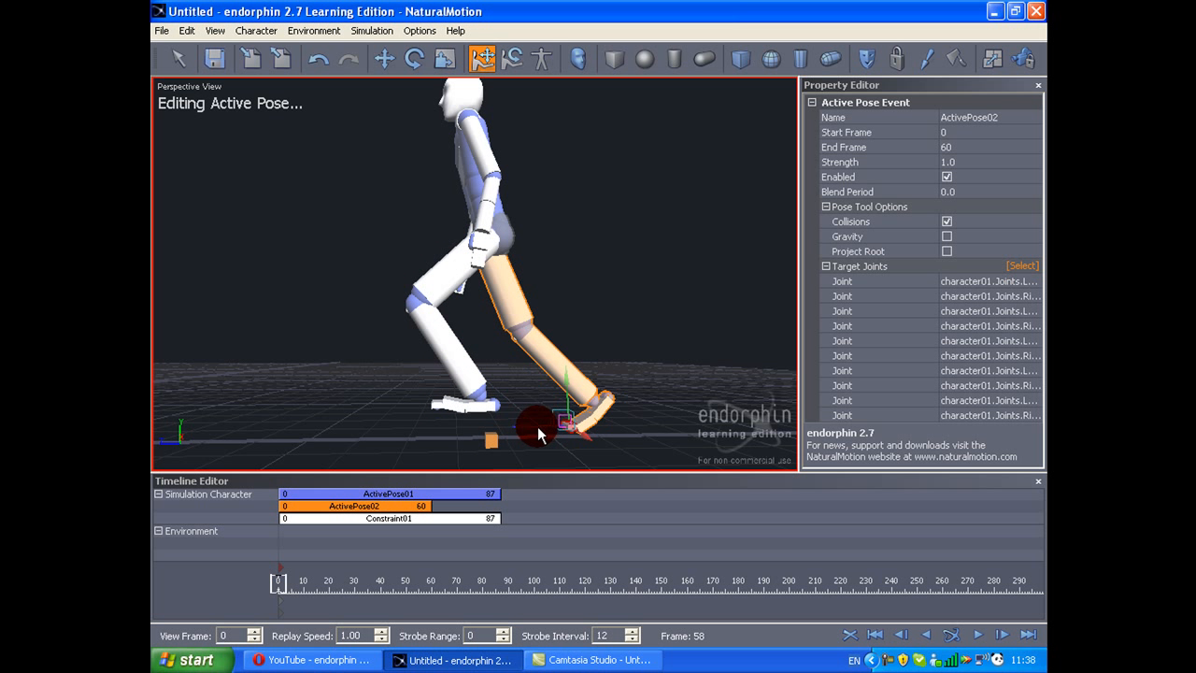
pyautogui.moveTo(534, 429); pyautogui.dragTo(496, 456, button='middle')
# Step: Set the strength of ActivePose02 to 2.0 and its blend period to 0.8
pyautogui.click(966, 161)
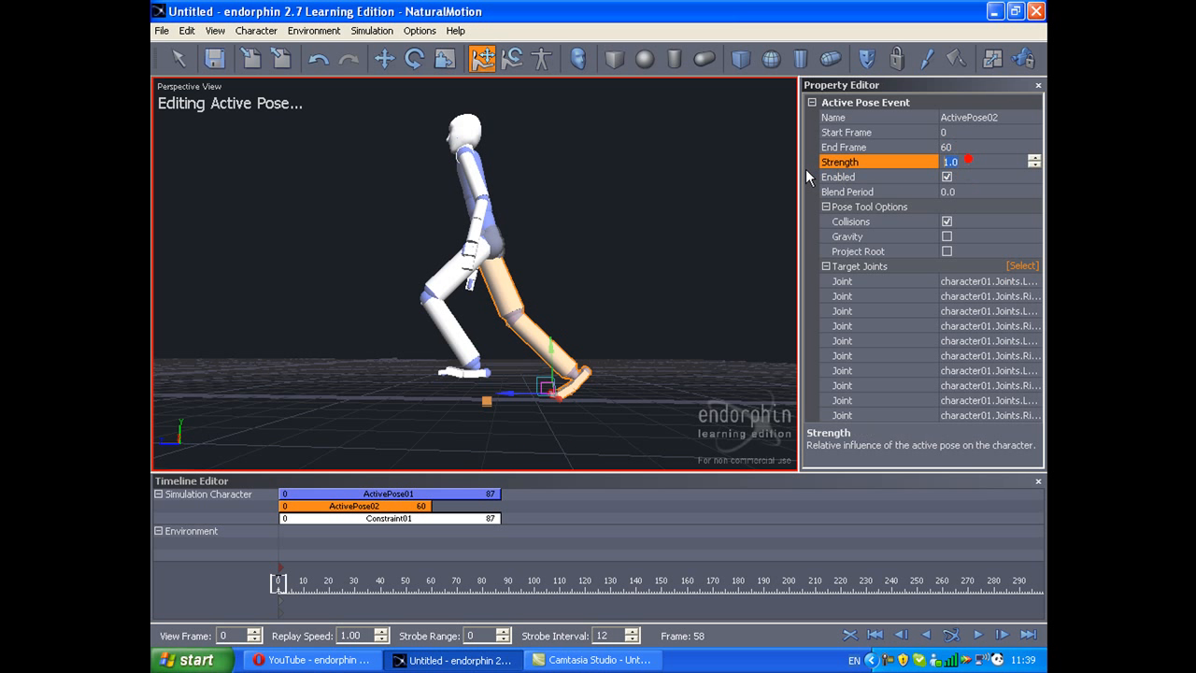
pyautogui.write('2')
pyautogui.press('Tab')
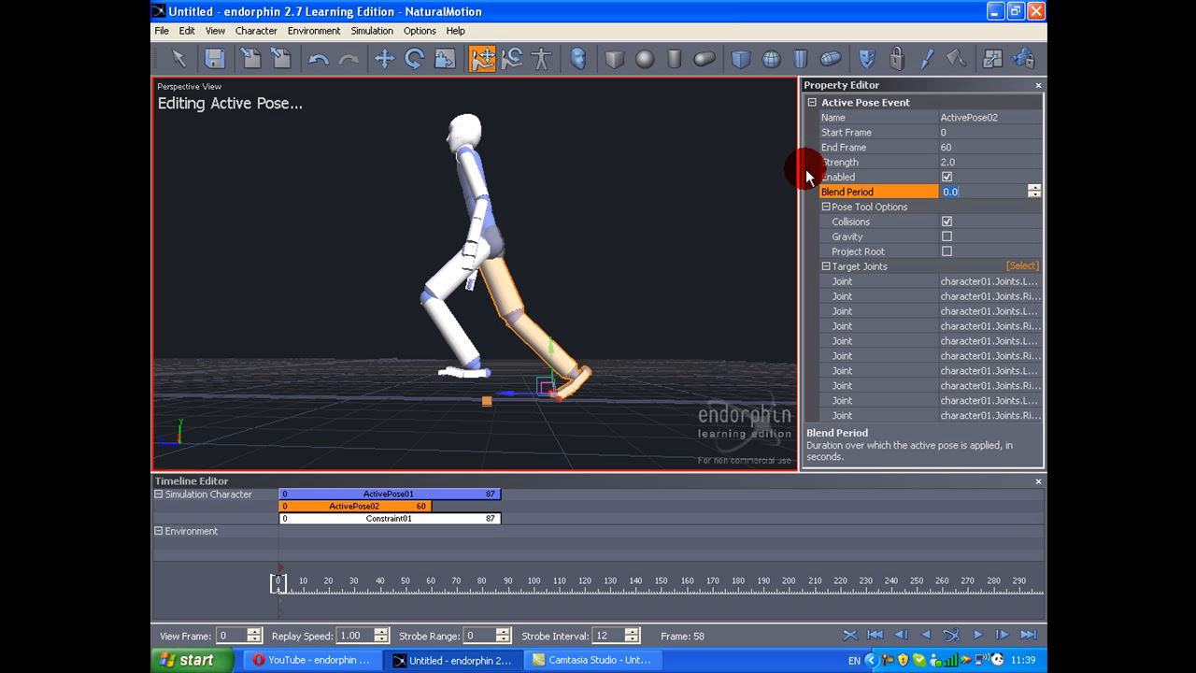
pyautogui.write('0.3')
# Step: Run the simulation briefly, stop it and scrub to frame 33 to check the stride
pyautogui.click(605, 207)
pyautogui.press('space')
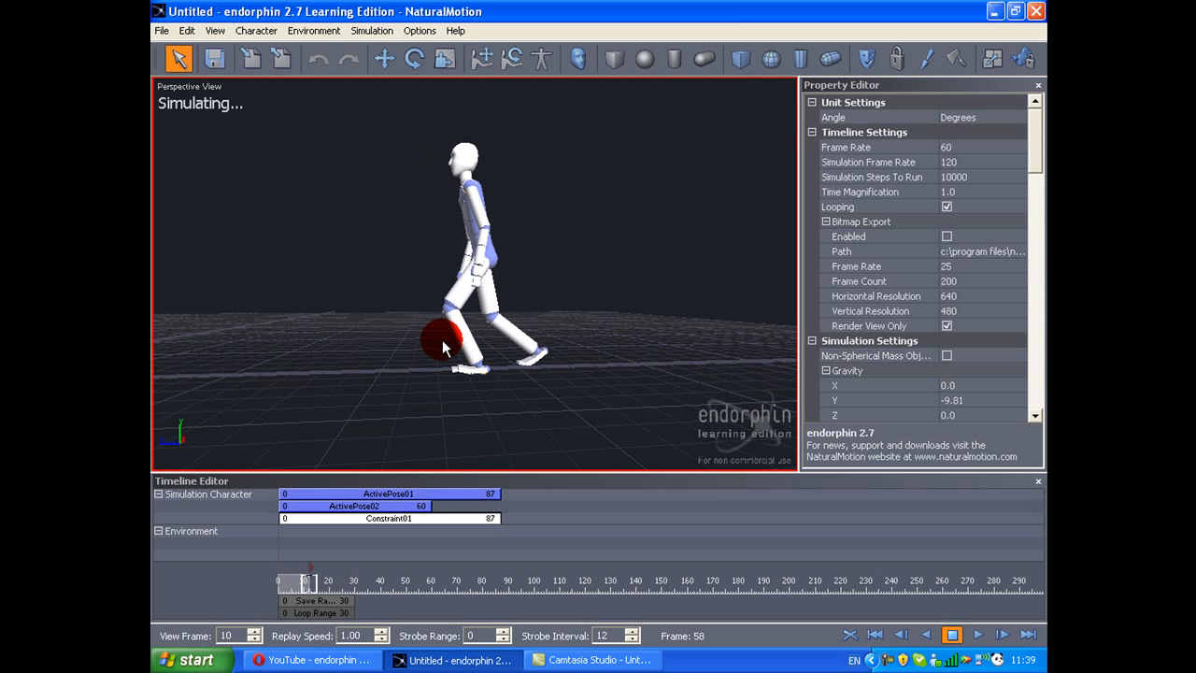
pyautogui.press('space')
pyautogui.moveTo(361, 590); pyautogui.dragTo(366, 583)
pyautogui.scroll(3, 506, 275)
# Step: Examine the feet against the ground in the left view and step back to frame 31
pyautogui.press('l')
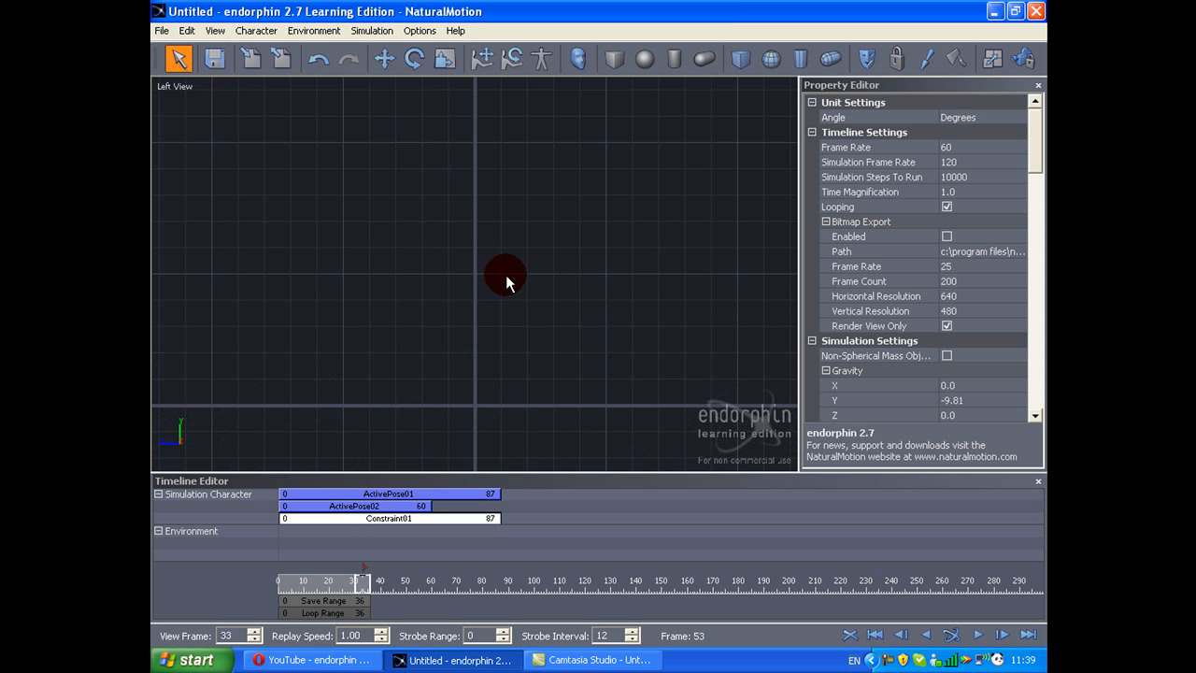
pyautogui.scroll(-5, 506, 275)
pyautogui.scroll(3, 310, 216)
pyautogui.moveTo(570, 274); pyautogui.dragTo(696, 237, button='middle')
pyautogui.scroll(1, 696, 237)
pyautogui.scroll(3, 408, 235)
pyautogui.moveTo(408, 234); pyautogui.dragTo(547, 230, button='middle')
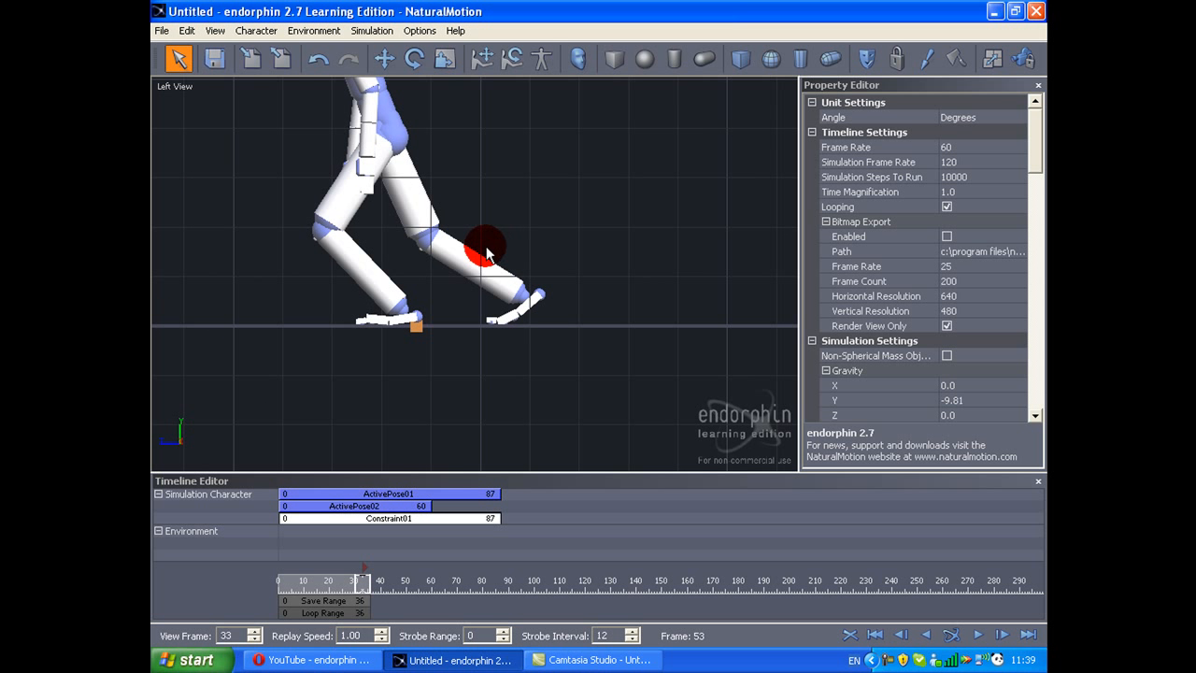
pyautogui.press('Left')
pyautogui.press('Left')
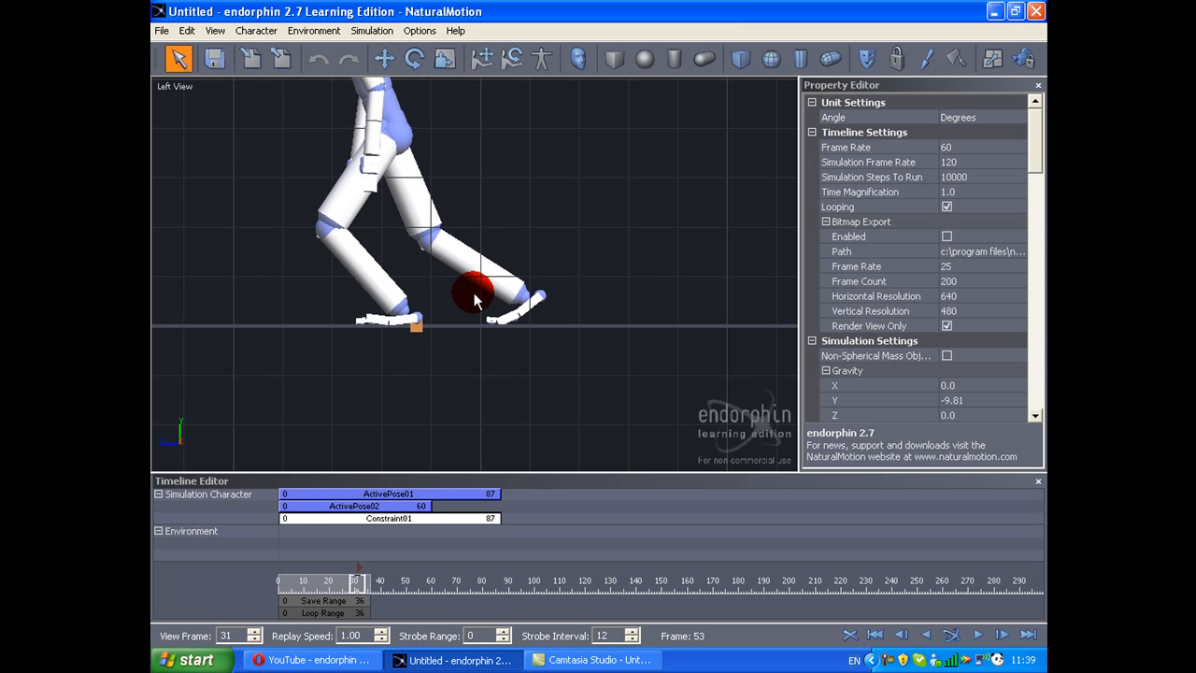
# Step: Return to the perspective view and shorten both ActivePose02 and Constraint01 to end at frame 31
pyautogui.press('p')
pyautogui.scroll(-3, 483, 424)
pyautogui.moveTo(483, 424); pyautogui.dragTo(465, 464, button='middle')
pyautogui.scroll(3, 586, 420)
pyautogui.moveTo(431, 505); pyautogui.dragTo(426, 505)
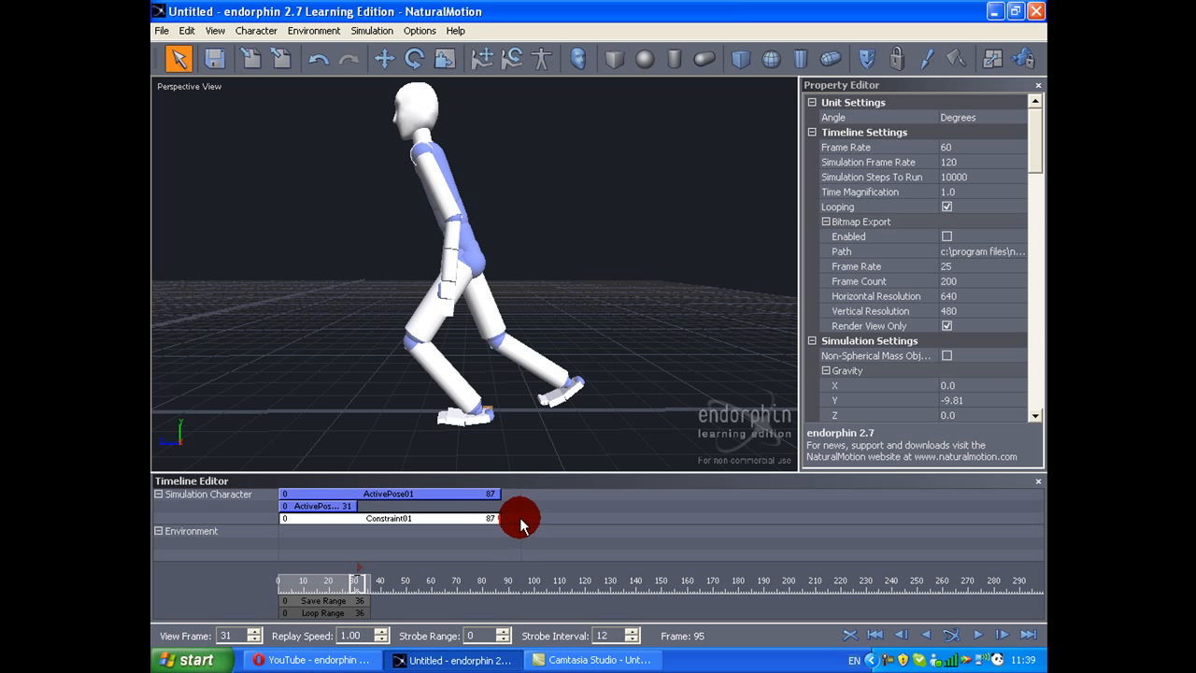
pyautogui.moveTo(497, 518); pyautogui.dragTo(364, 517)
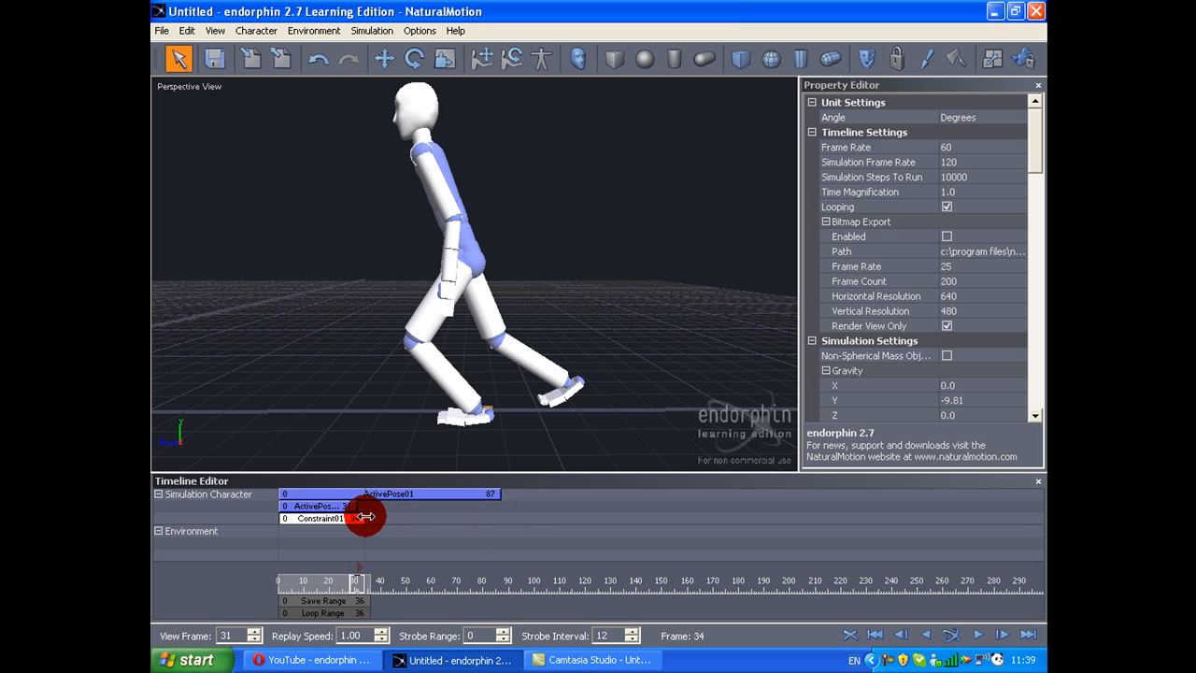
# Step: Set the strength of ActivePose01 to 10.0 and extend the event to frame 301
pyautogui.click(393, 493)
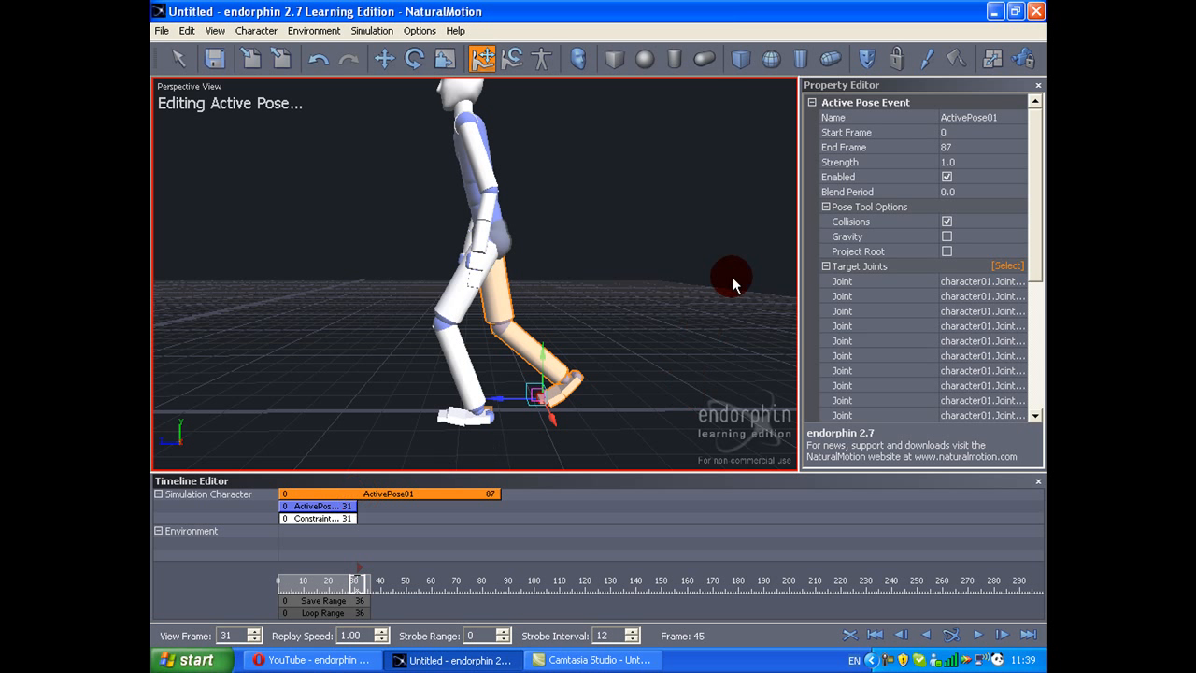
pyautogui.click(968, 164)
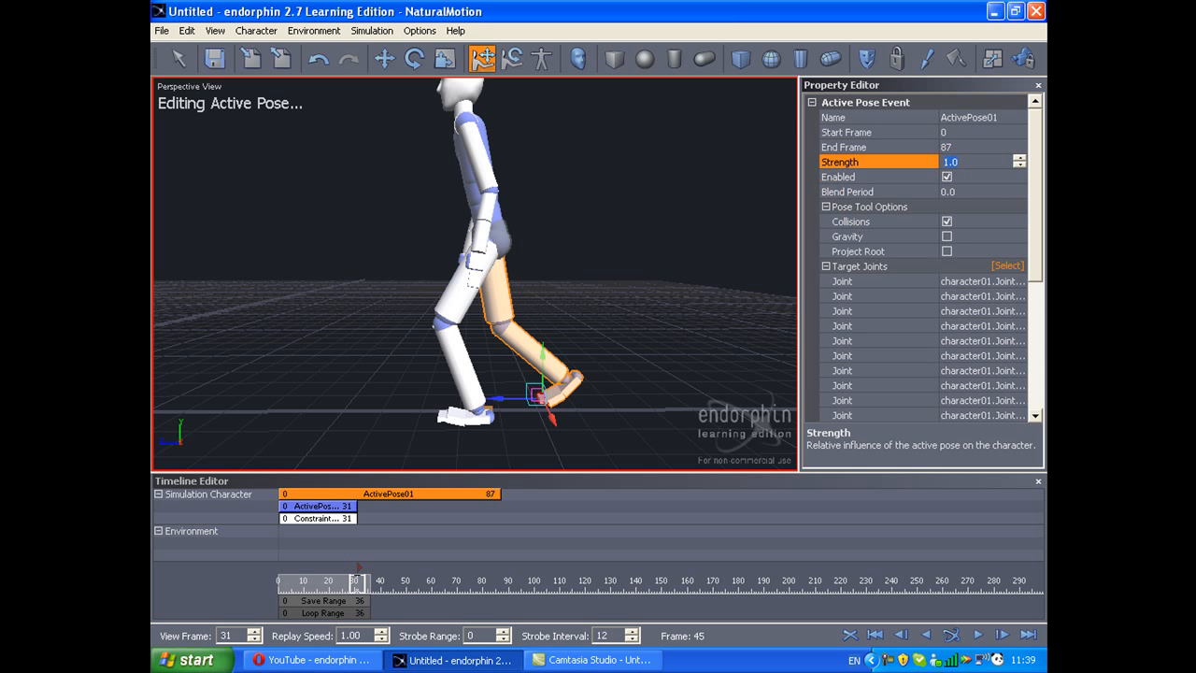
pyautogui.moveTo(498, 494); pyautogui.dragTo(1043, 493)
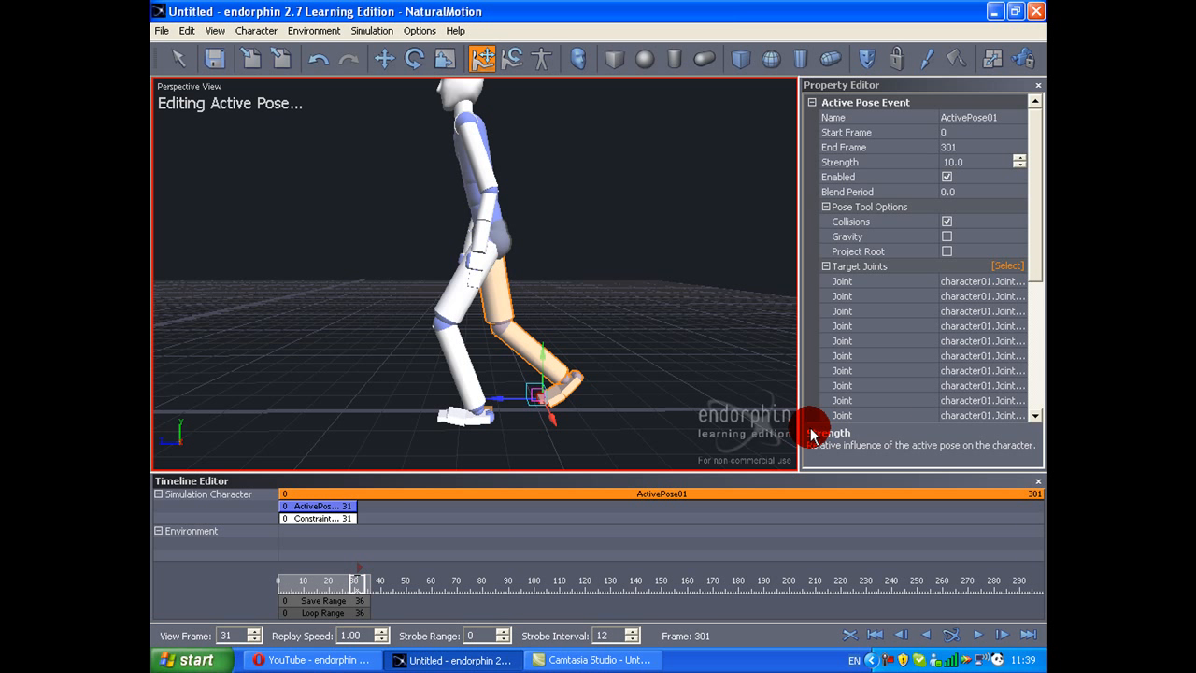
pyautogui.click(322, 506)
pyautogui.click(385, 510)
# Step: Duplicate the pelvis constraint to run from frame 31 to 301 and set the copy's X angular strength to 750
pyautogui.click(340, 521)
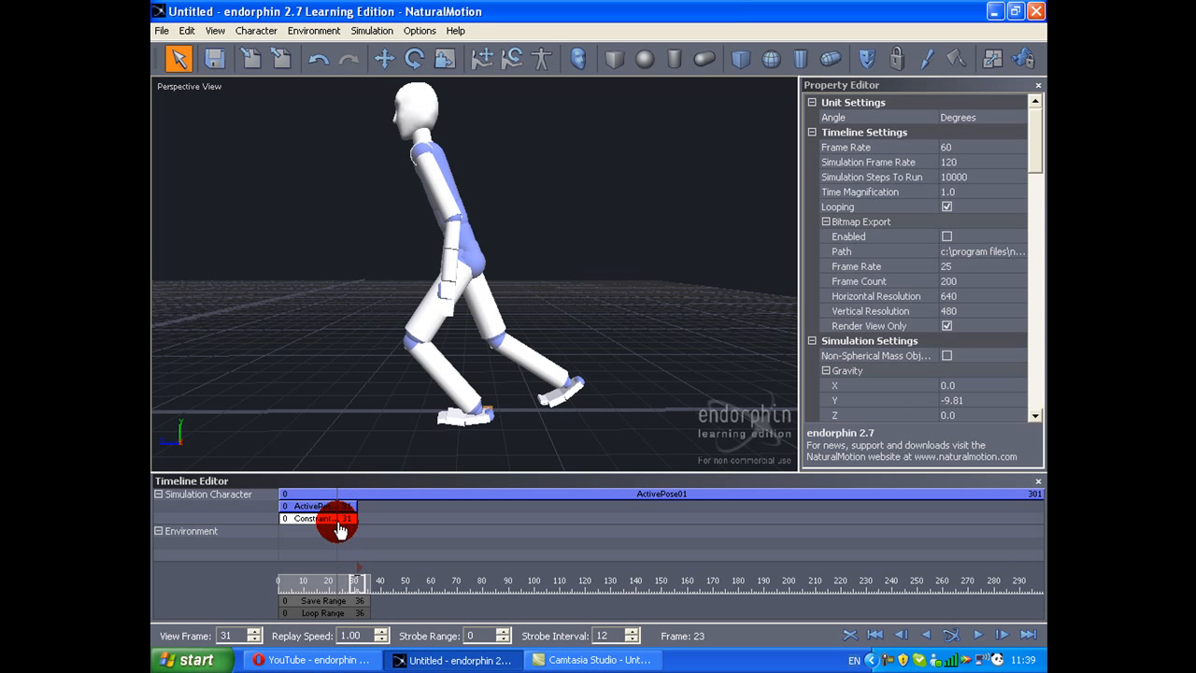
pyautogui.hotkey('ctrl', 'c')
pyautogui.hotkey('ctrl', 'v')
pyautogui.moveTo(341, 522); pyautogui.dragTo(1043, 520)
pyautogui.click(976, 267)
pyautogui.write('750.0')
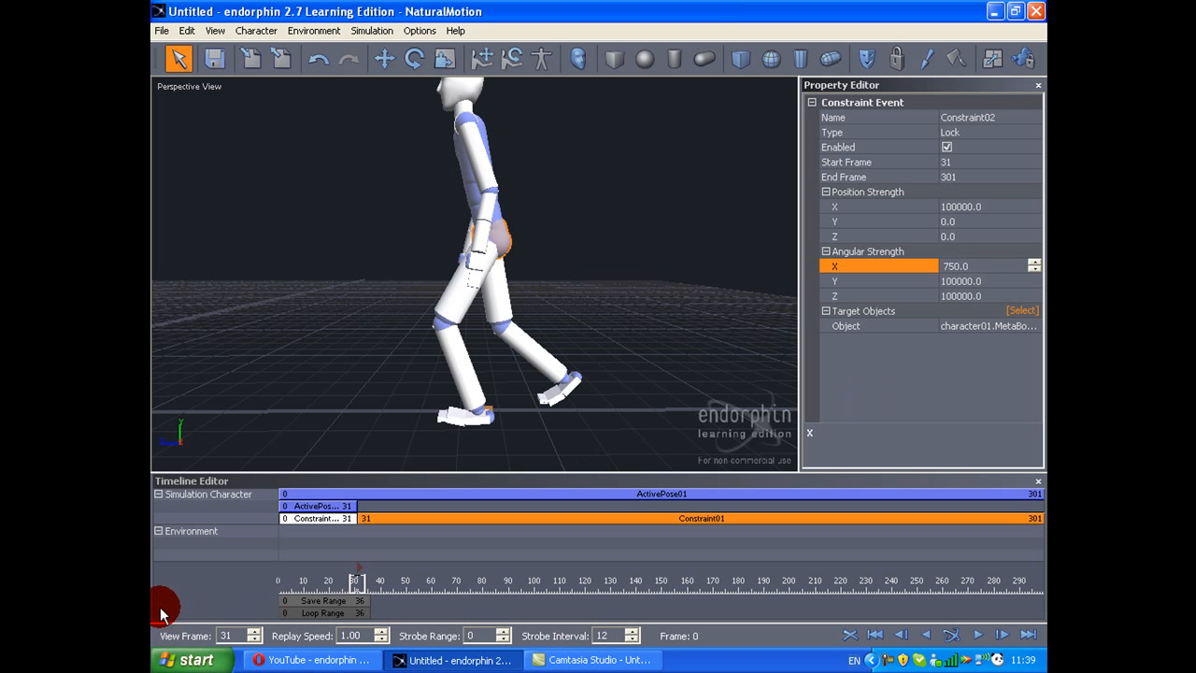
pyautogui.click(346, 540)
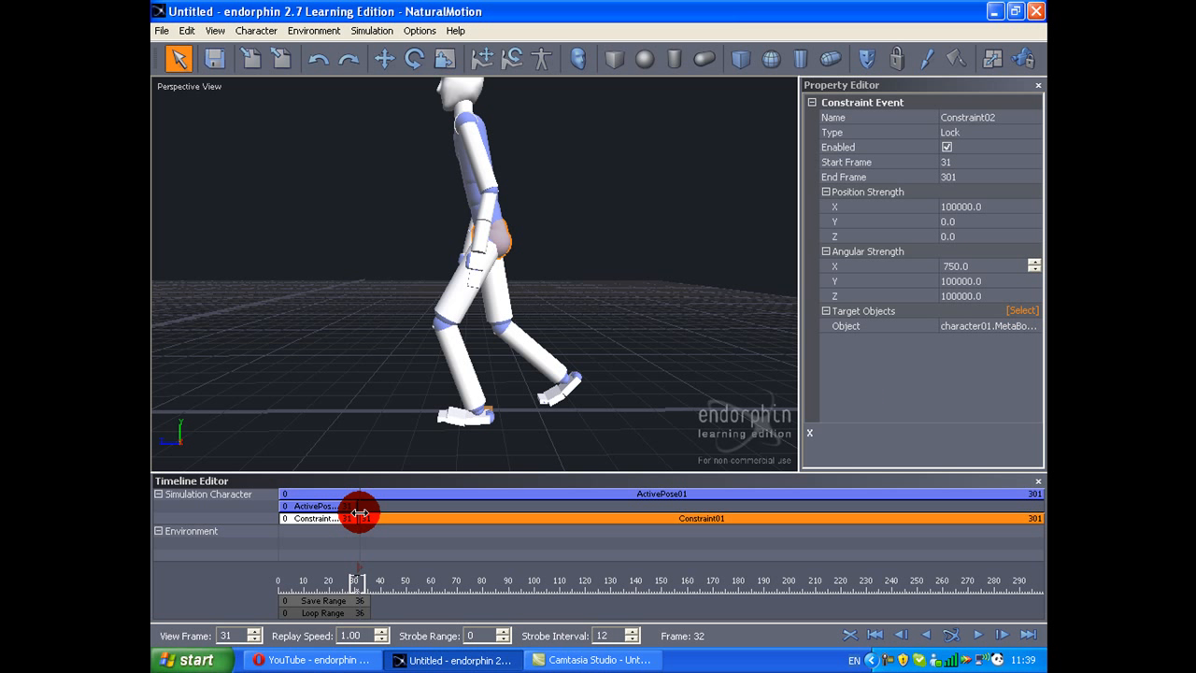
# Step: Duplicate the ActivePose02 leg event so that the copy runs from frame 31 to 62
pyautogui.rightClick(356, 509)
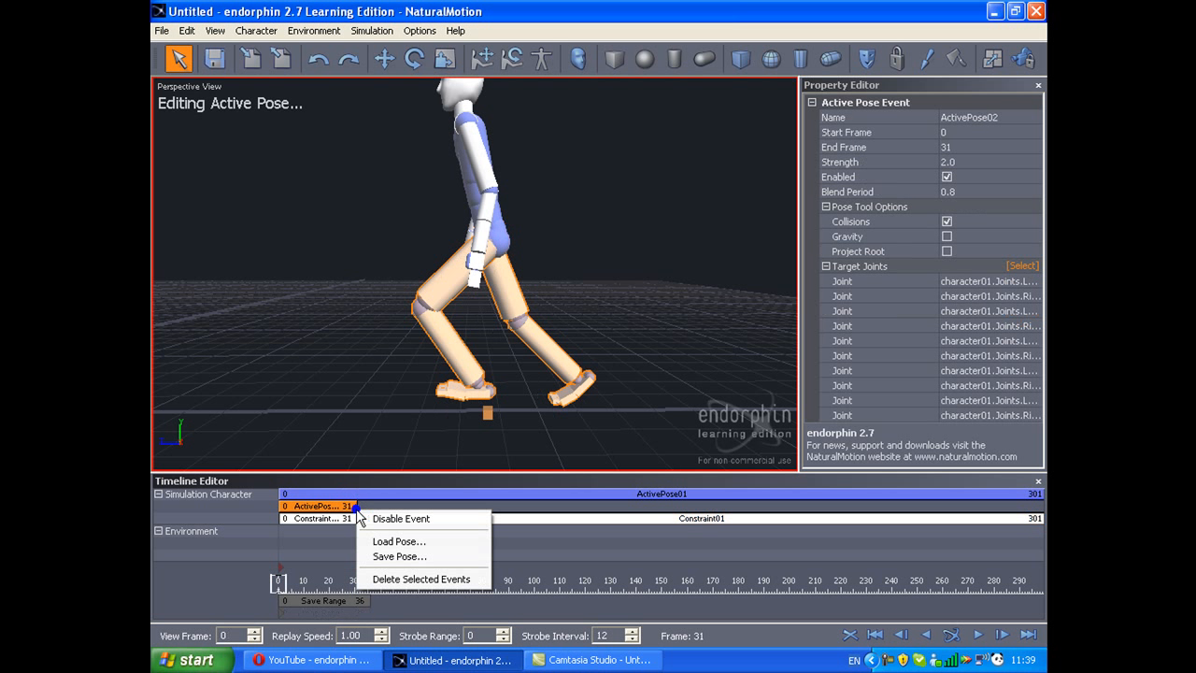
pyautogui.click(356, 510)
pyautogui.click(356, 505)
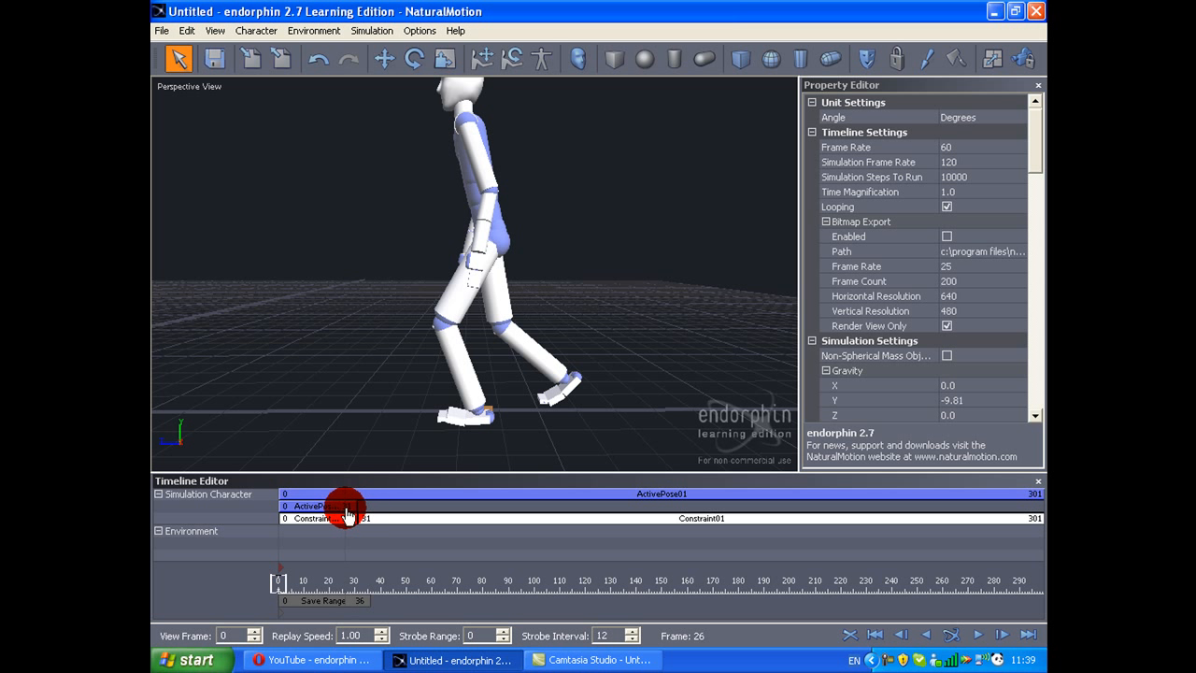
pyautogui.doubleClick(348, 515)
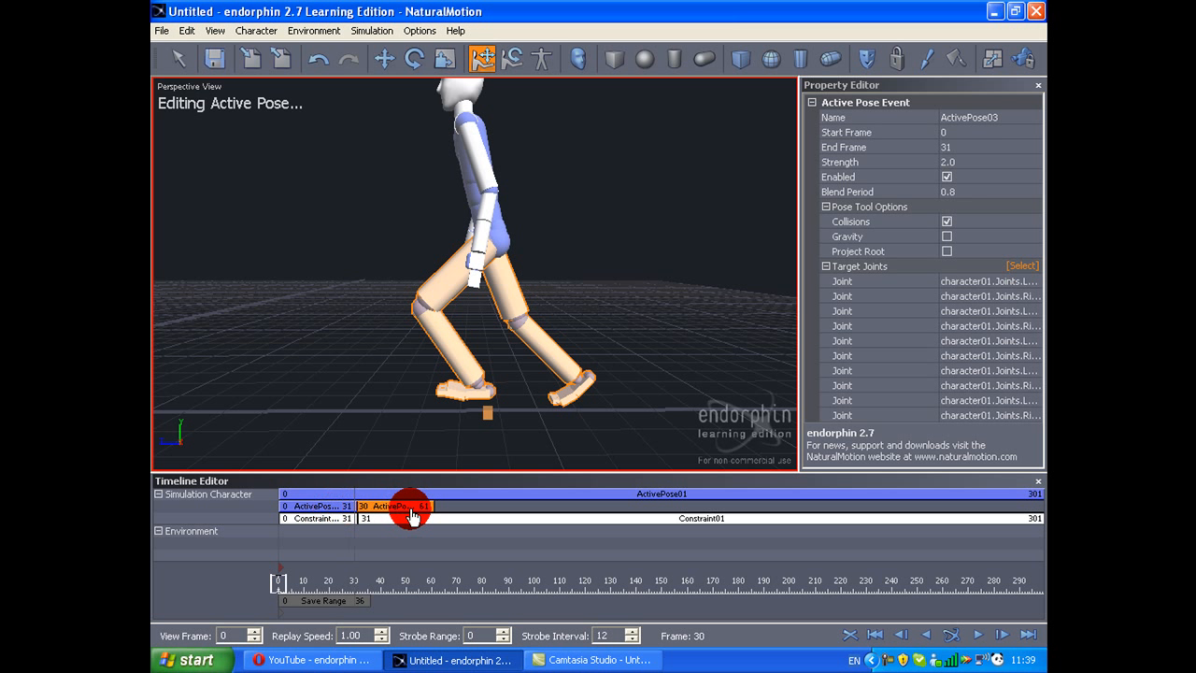
# Step: Reverse the legs in ActivePose03 by stretching the front leg far behind the body and folding the rear leg forward
pyautogui.click(1022, 267)
pyautogui.keyDown('alt'); pyautogui.moveTo(682, 280); pyautogui.dragTo(831, 331); pyautogui.keyUp('alt')
pyautogui.rightClick(774, 324)
pyautogui.keyDown('alt'); pyautogui.moveTo(729, 356); pyautogui.dragTo(626, 367); pyautogui.keyUp('alt')
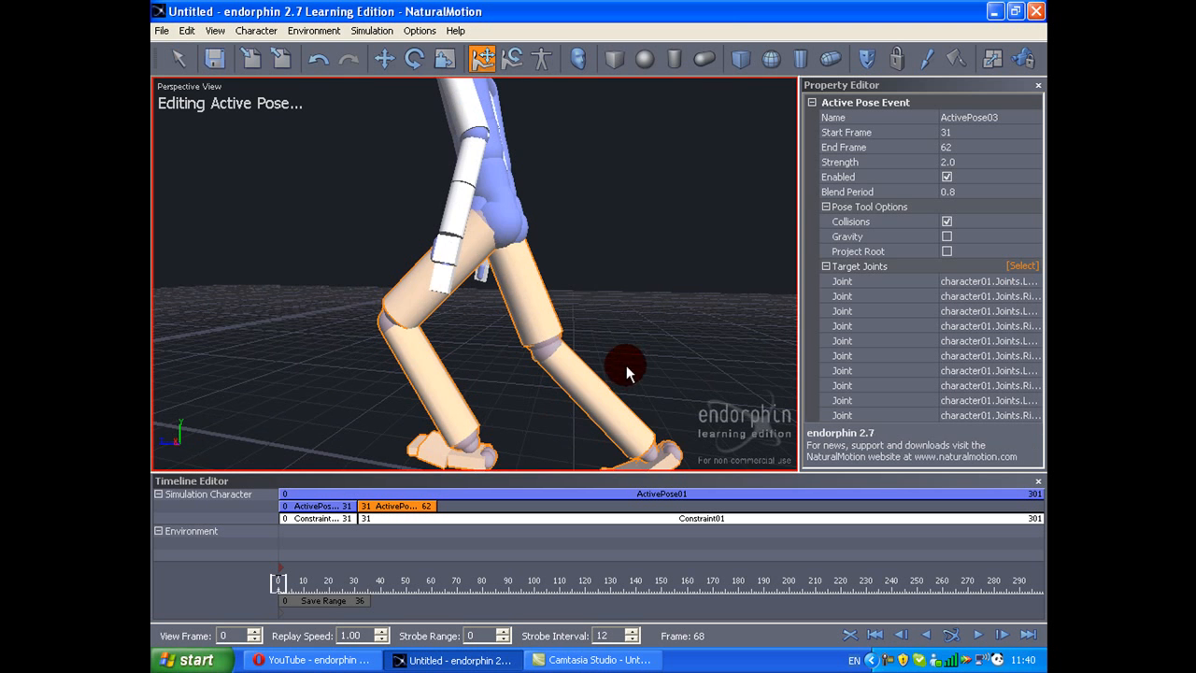
pyautogui.keyDown('alt'); pyautogui.moveTo(502, 245); pyautogui.dragTo(520, 402); pyautogui.keyUp('alt')
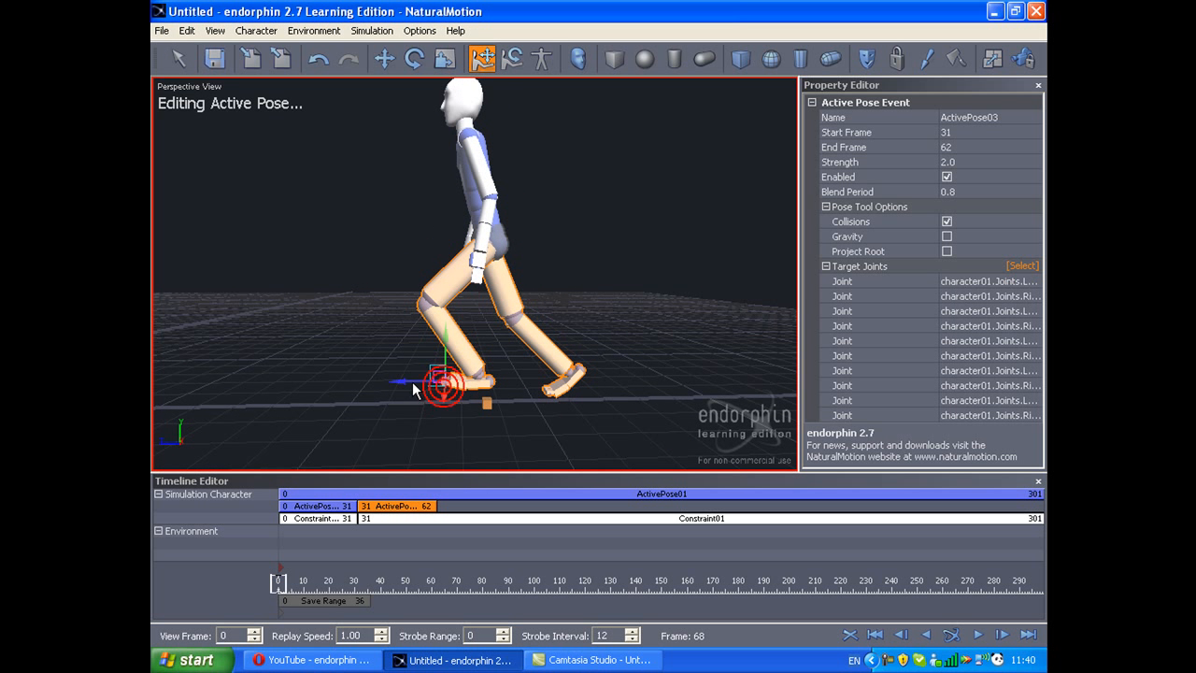
pyautogui.moveTo(413, 383); pyautogui.dragTo(794, 353)
pyautogui.moveTo(651, 348); pyautogui.dragTo(723, 333)
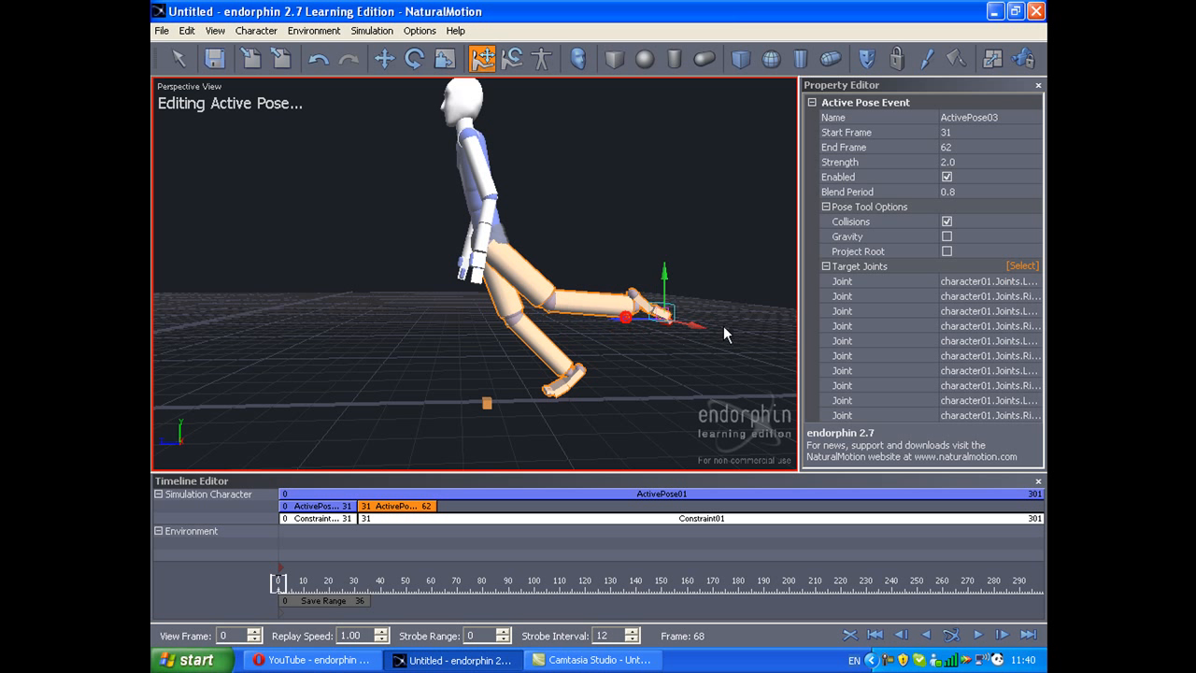
pyautogui.moveTo(578, 377); pyautogui.dragTo(757, 326)
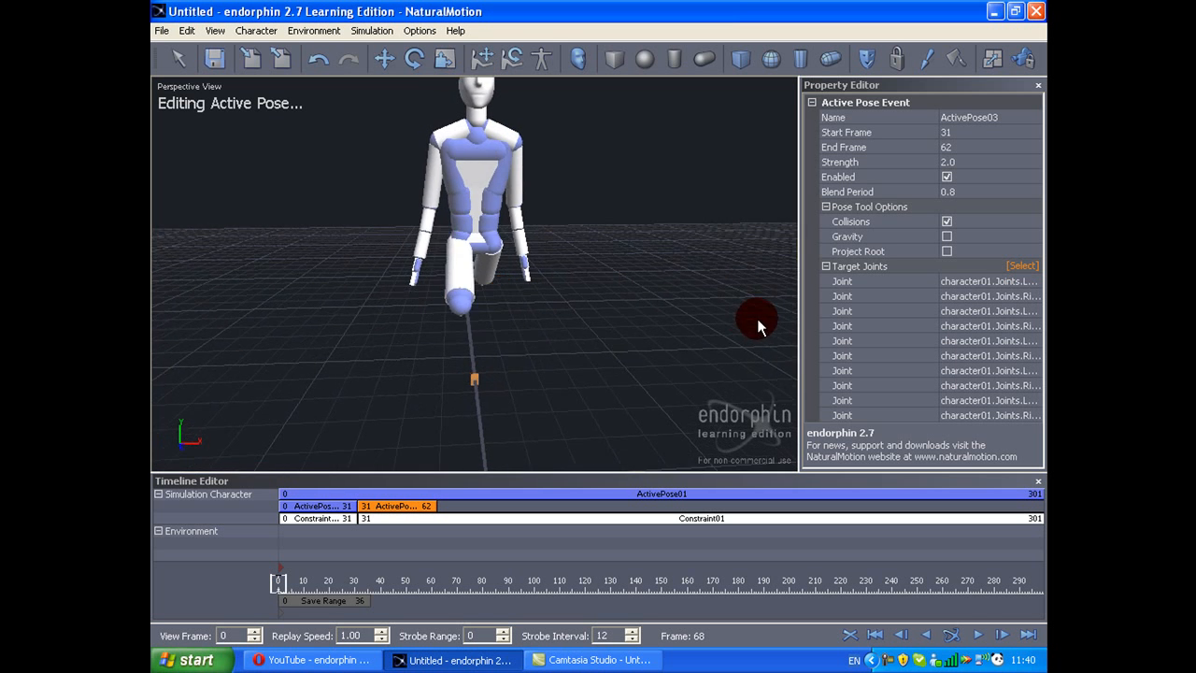
pyautogui.keyDown('alt'); pyautogui.moveTo(614, 309); pyautogui.dragTo(716, 234); pyautogui.keyUp('alt')
# Step: Set the strength of ActivePose03 to 1.2 and its blend period to 0.75
pyautogui.moveTo(972, 164); pyautogui.dragTo(716, 186)
pyautogui.write('1')
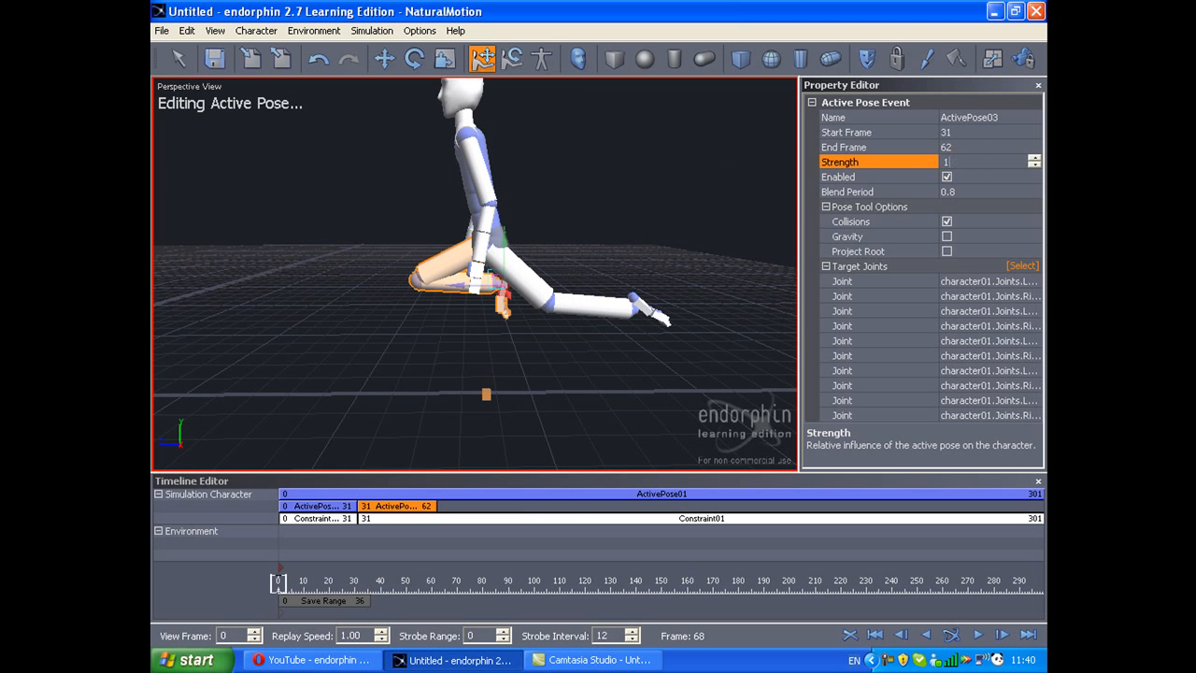
pyautogui.press('Return')
pyautogui.press('Up')
pyautogui.press('Down')
pyautogui.press('Down')
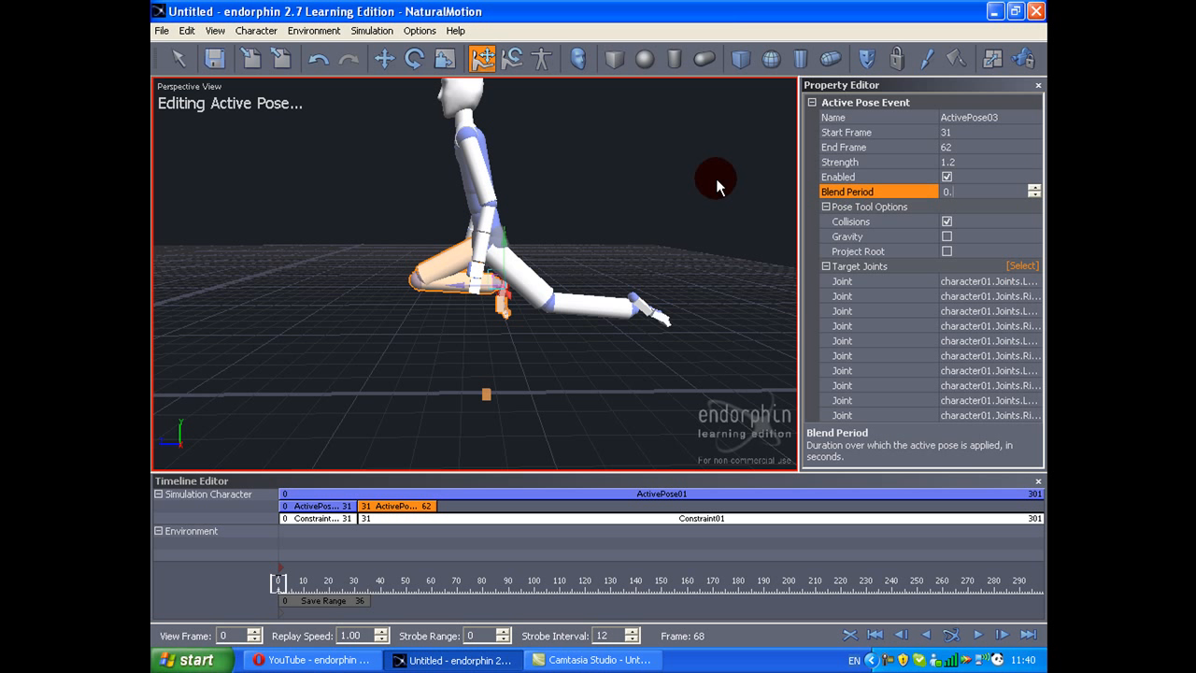
# Step: Simulate the walk, scrub back through the leg change, check ActivePose03's blend period and simulate again
pyautogui.click(716, 178)
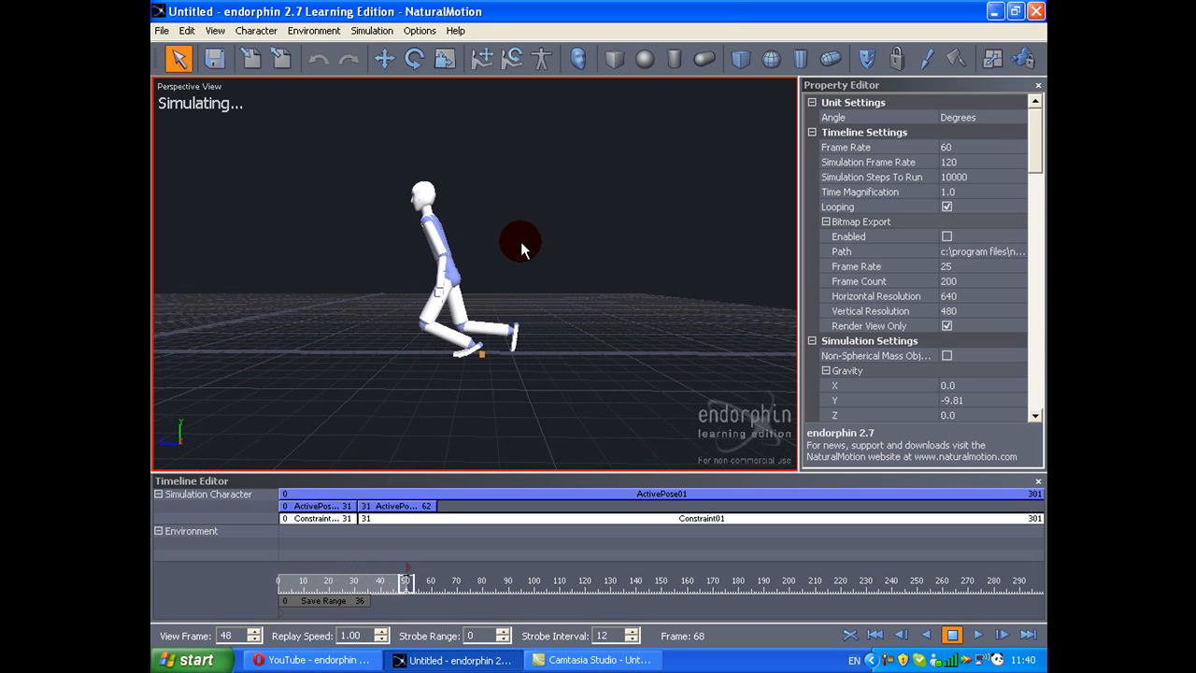
pyautogui.moveTo(454, 579); pyautogui.dragTo(380, 543)
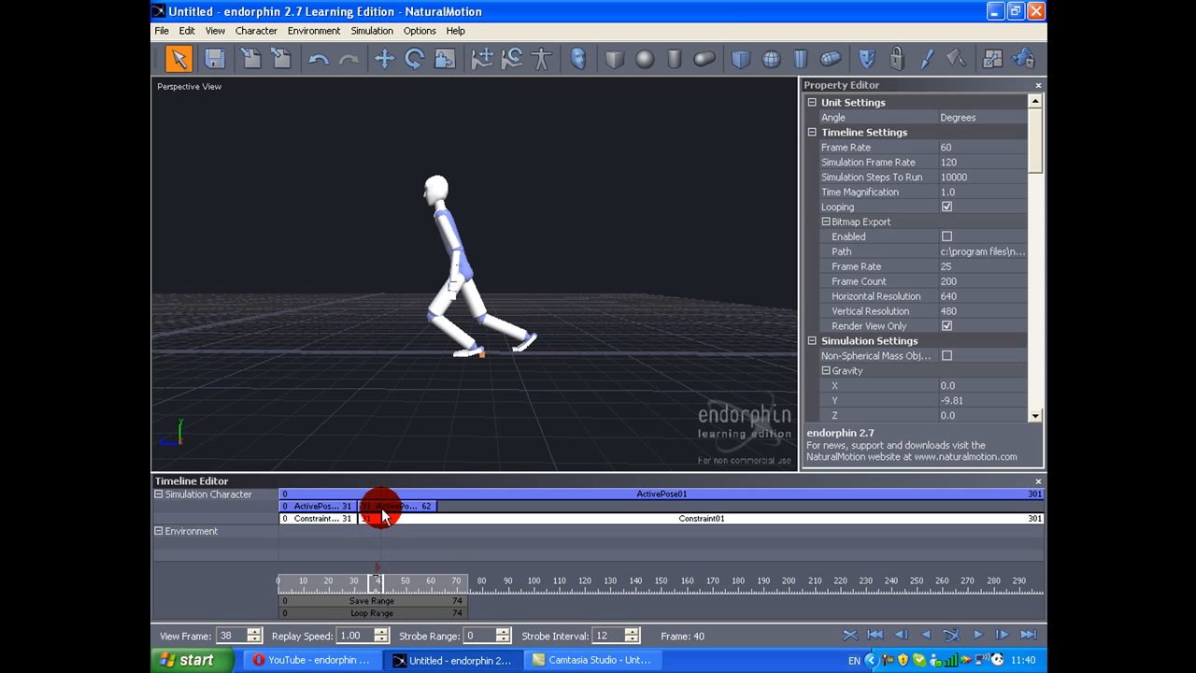
pyautogui.click(382, 507)
pyautogui.click(965, 196)
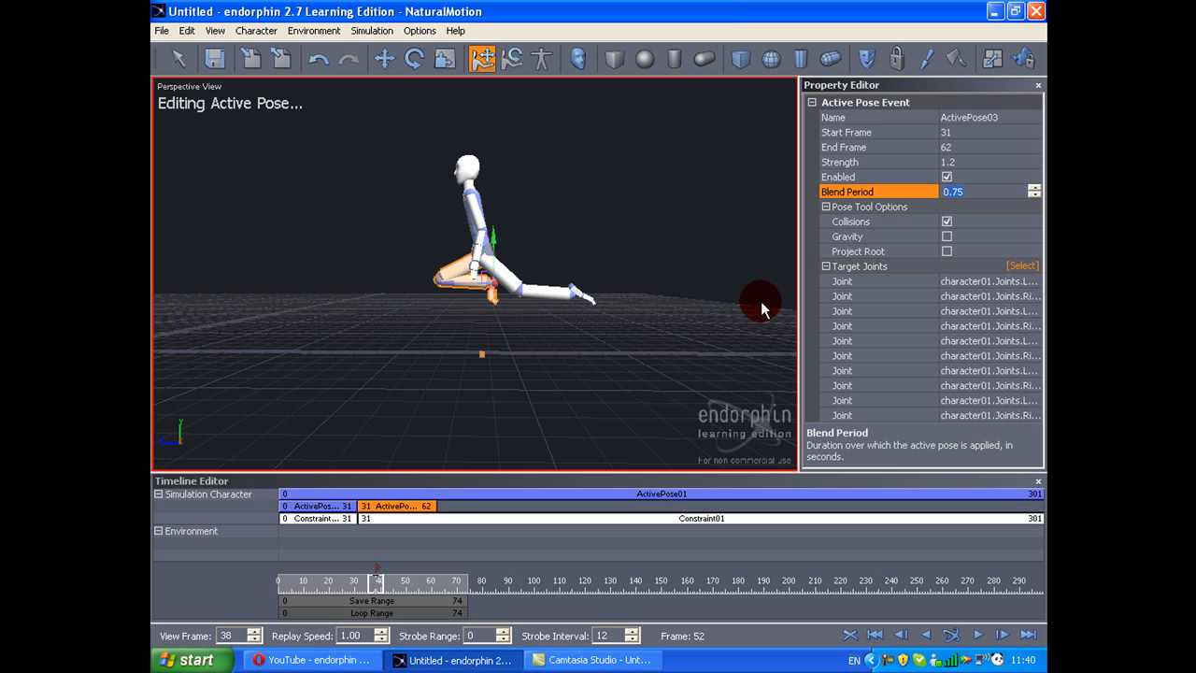
pyautogui.press('space')
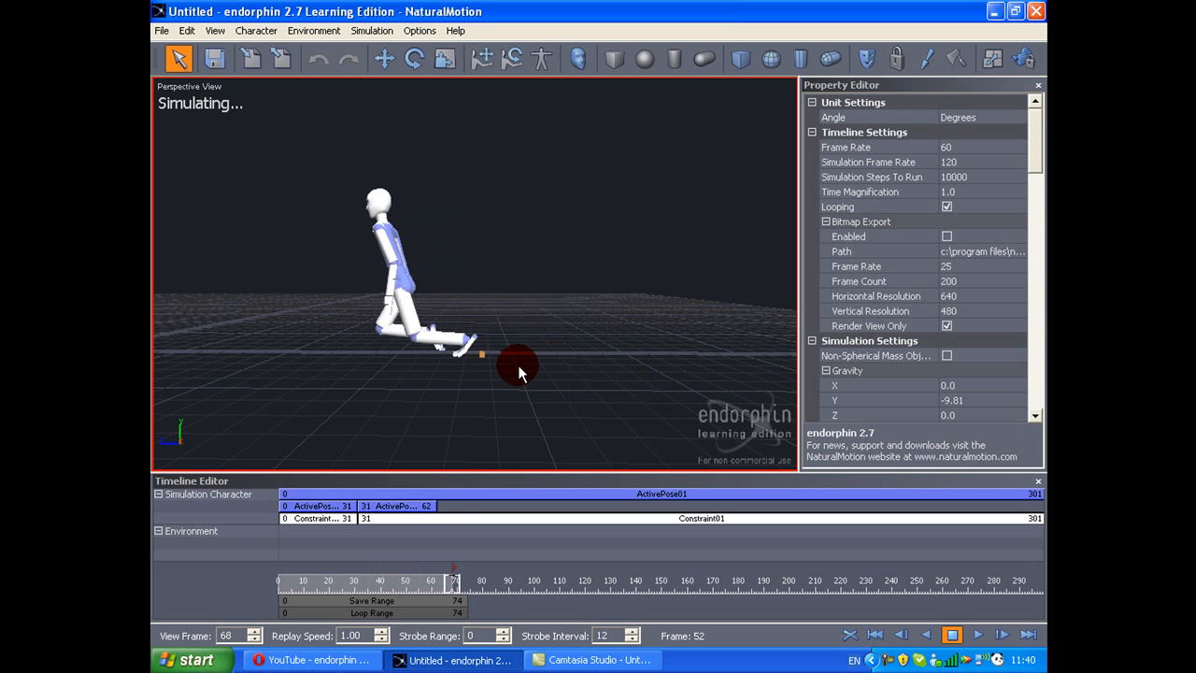
pyautogui.press('space')
# Step: End the first leg pose and first constraint at frame 23 and shift the following pose and constraint to start there
pyautogui.moveTo(450, 563); pyautogui.dragTo(360, 474)
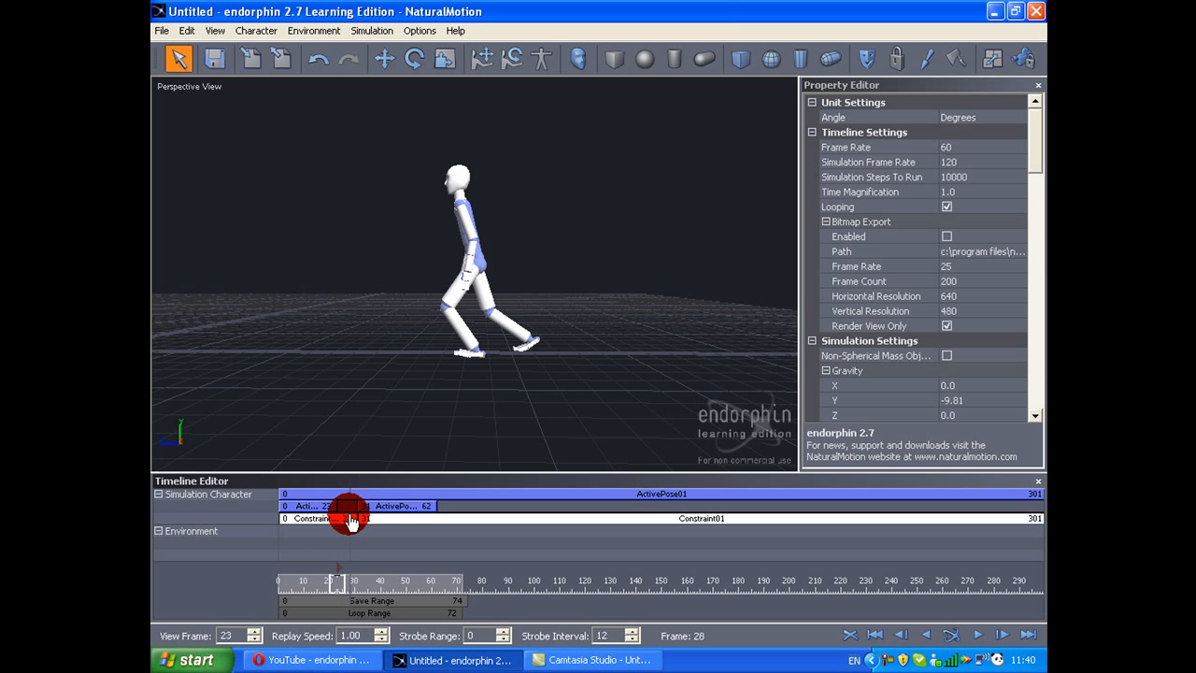
pyautogui.moveTo(412, 517); pyautogui.dragTo(375, 517)
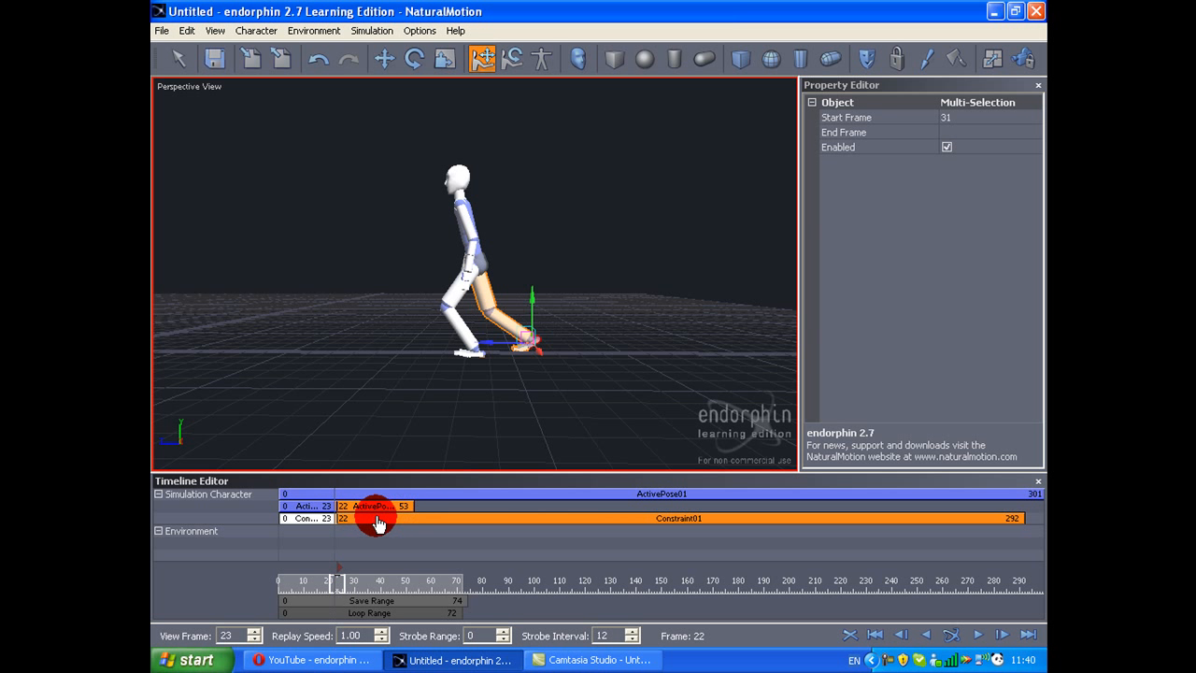
# Step: End the first leg pose and first constraint at frame 19 and shift the following pose and constraint to start there
pyautogui.moveTo(363, 584); pyautogui.dragTo(318, 555)
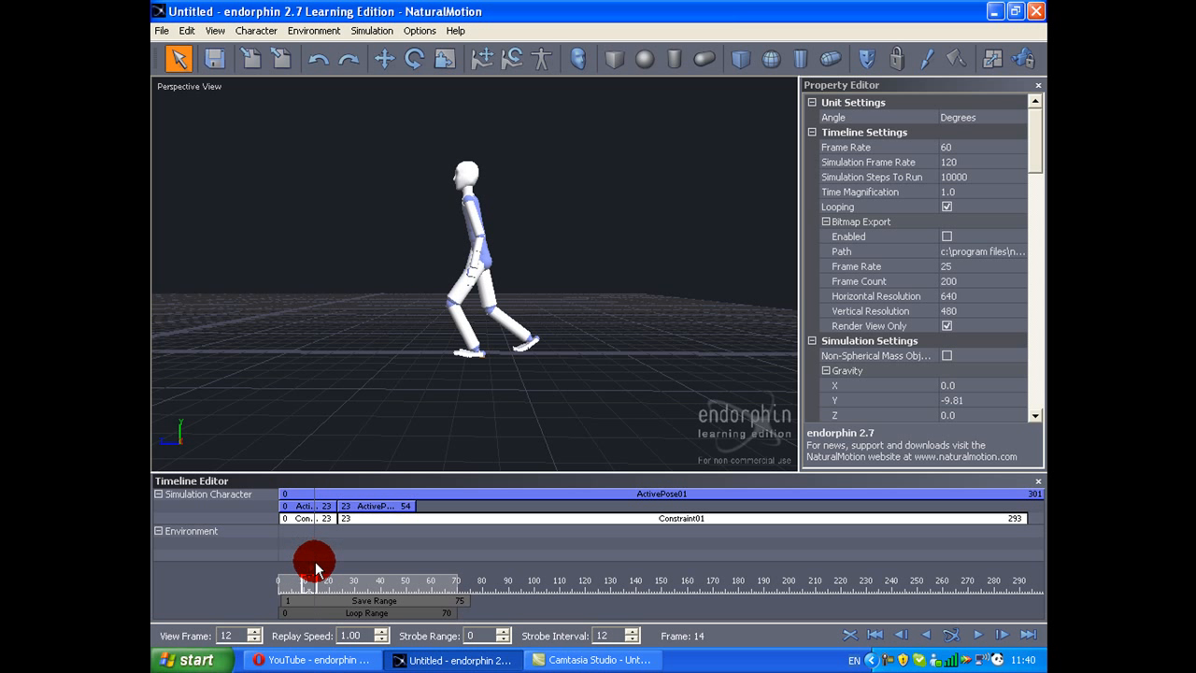
pyautogui.click(339, 520)
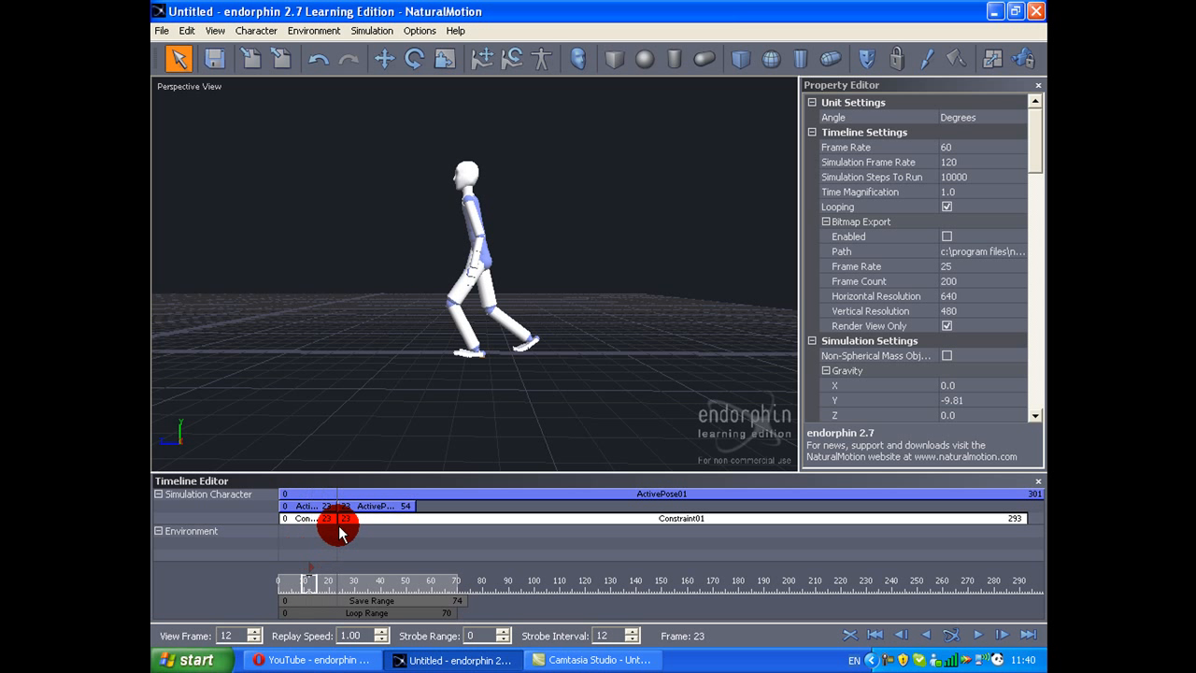
pyautogui.doubleClick(326, 505)
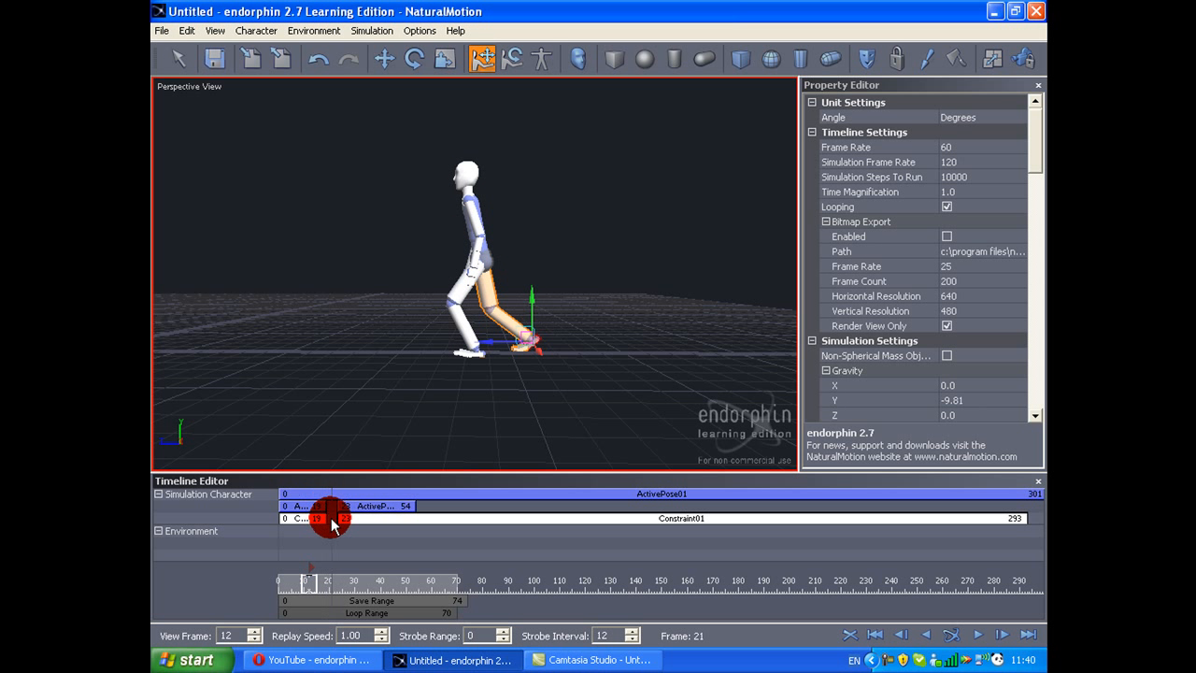
pyautogui.click(353, 519)
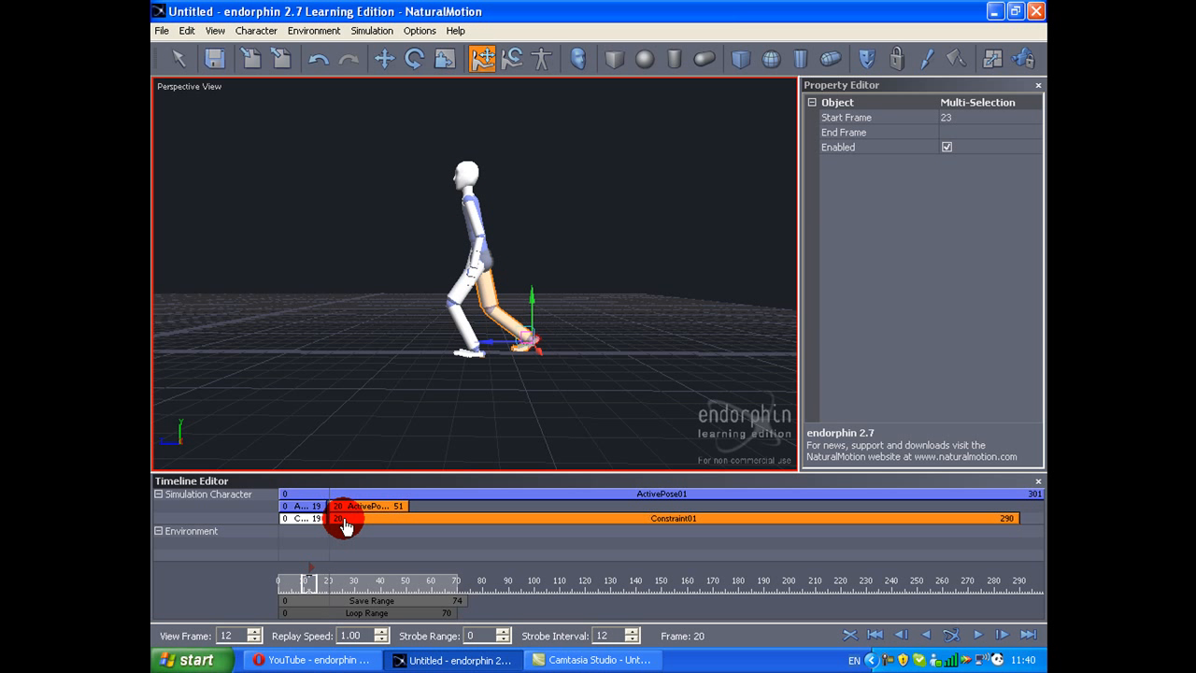
pyautogui.moveTo(344, 526); pyautogui.dragTo(341, 521)
pyautogui.click(329, 621)
# Step: Reopen ActivePose03 for editing and set its blend period to 0.6
pyautogui.moveTo(368, 593)
pyautogui.mouseDown()
pyautogui.moveTo(414, 589)
pyautogui.moveTo(392, 568)
pyautogui.moveTo(390, 520)
pyautogui.mouseUp()
pyautogui.click(391, 505)
pyautogui.click(918, 184)
pyautogui.moveTo(675, 348); pyautogui.dragTo(644, 355, button='middle')
pyautogui.scroll(3, 637, 351)
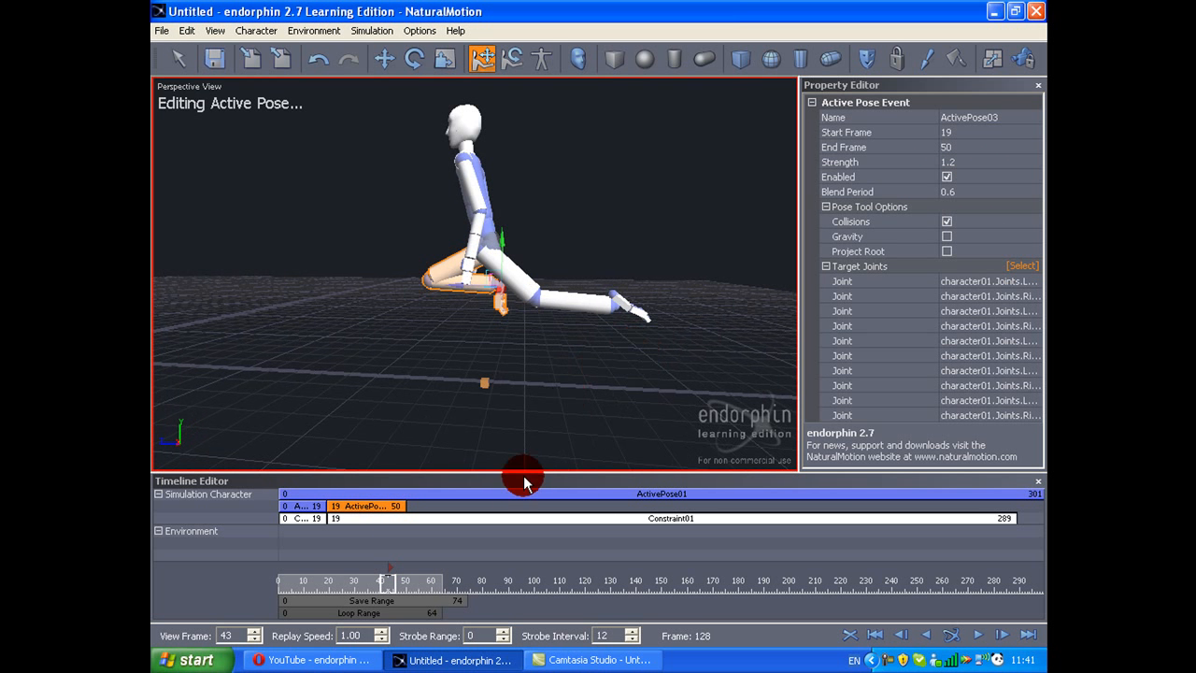
# Step: End ActivePose03 at frame 48 and place a copy of it directly behind, running from frame 48 to 95
pyautogui.click(469, 510)
pyautogui.moveTo(399, 580); pyautogui.dragTo(408, 575)
pyautogui.moveTo(415, 437); pyautogui.dragTo(438, 409, button='middle')
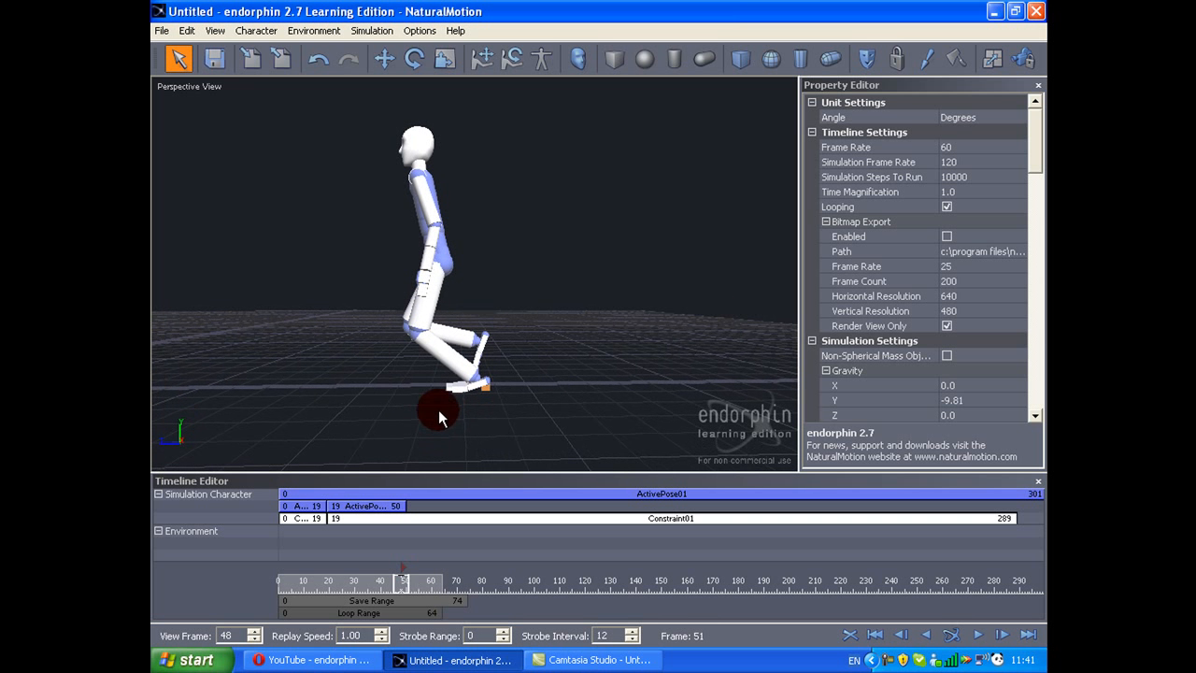
pyautogui.moveTo(404, 505); pyautogui.dragTo(460, 511)
pyautogui.doubleClick(366, 502)
pyautogui.hotkey('ctrl', 'z')
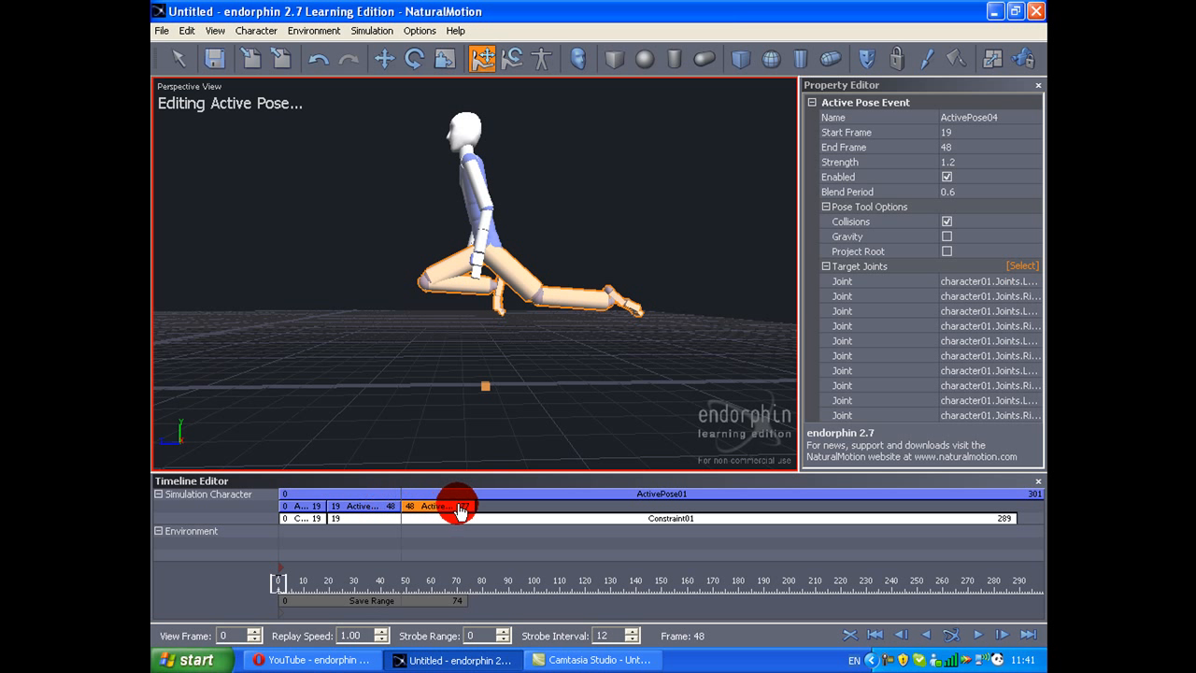
# Step: Move the folded front foot of ActivePose04 forward beneath the raised thigh
pyautogui.keyDown('alt'); pyautogui.moveTo(493, 254); pyautogui.dragTo(601, 257); pyautogui.keyUp('alt')
pyautogui.press('y')
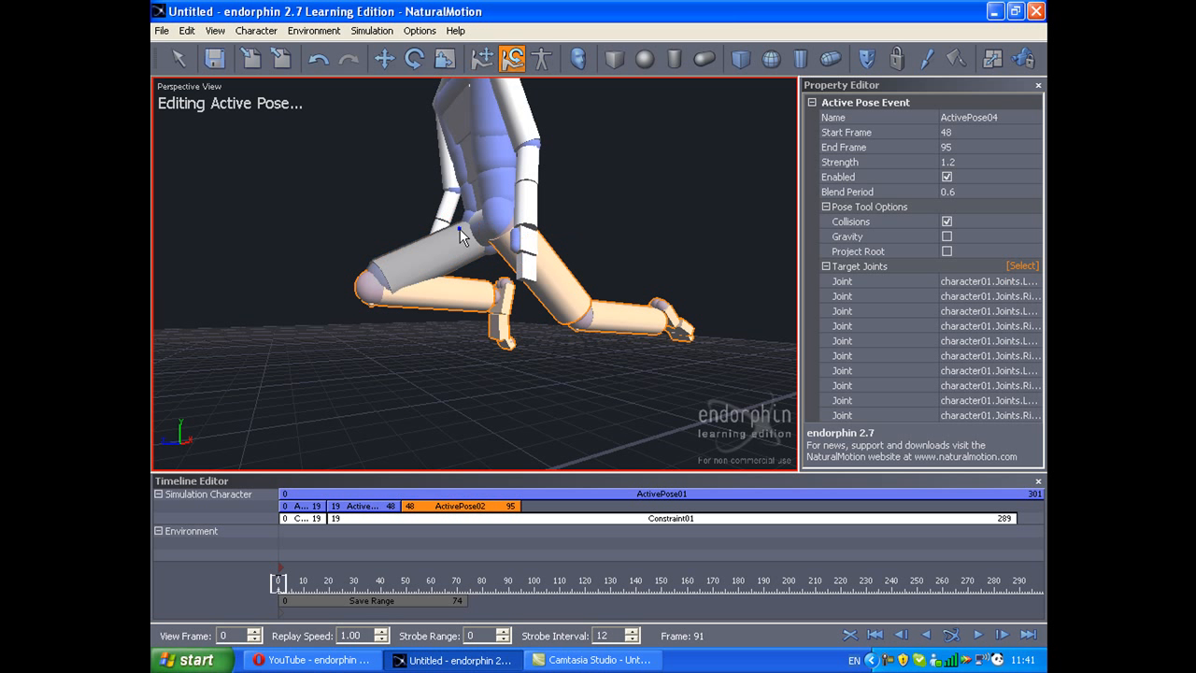
pyautogui.click(499, 347)
pyautogui.moveTo(468, 335); pyautogui.dragTo(501, 375)
pyautogui.press('t')
pyautogui.click(462, 342)
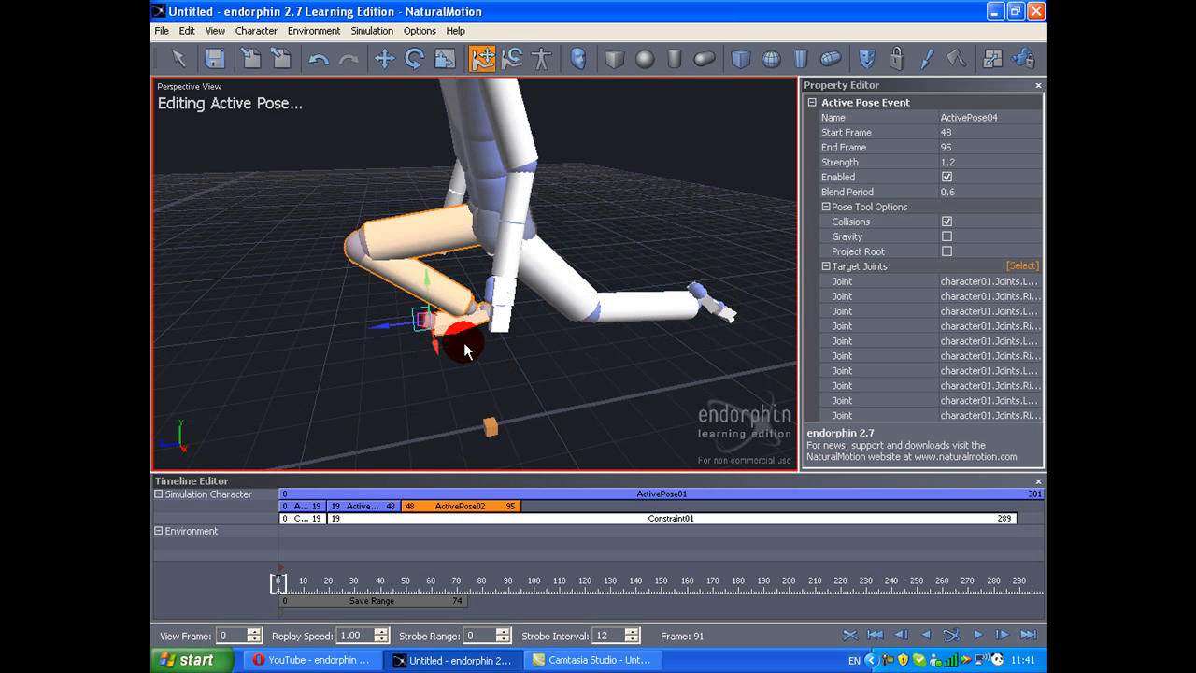
pyautogui.moveTo(383, 331); pyautogui.dragTo(444, 262)
# Step: Rotate the front leg of ActivePose04 at its joints until the shin hangs straight down with the foot below the knee
pyautogui.press('y')
pyautogui.click(444, 256)
pyautogui.moveTo(473, 202); pyautogui.dragTo(480, 243)
pyautogui.keyDown('alt'); pyautogui.moveTo(467, 369); pyautogui.dragTo(467, 384); pyautogui.keyUp('alt')
pyautogui.keyDown('alt'); pyautogui.moveTo(400, 334); pyautogui.dragTo(439, 345); pyautogui.keyUp('alt')
pyautogui.click(425, 266)
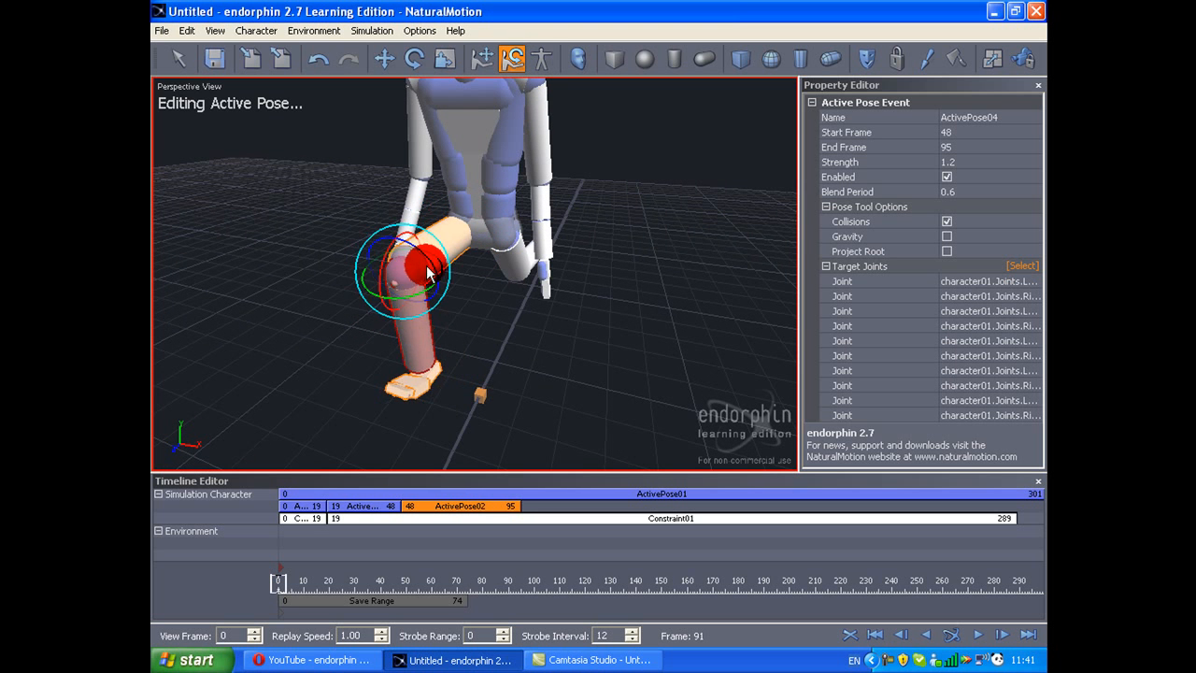
pyautogui.keyDown('alt'); pyautogui.moveTo(423, 265); pyautogui.dragTo(356, 280); pyautogui.keyUp('alt')
pyautogui.keyDown('alt'); pyautogui.moveTo(404, 339); pyautogui.dragTo(356, 311); pyautogui.keyUp('alt')
pyautogui.click(436, 293)
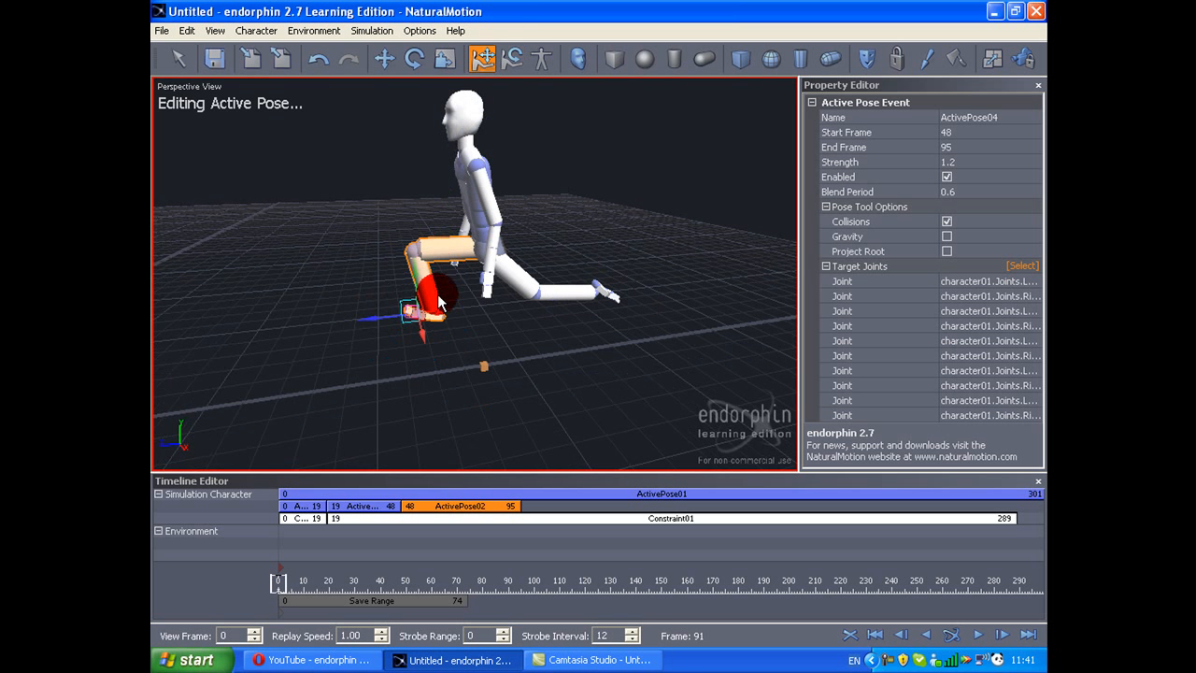
pyautogui.click(413, 277)
pyautogui.keyDown('alt'); pyautogui.moveTo(411, 277); pyautogui.dragTo(405, 209); pyautogui.keyUp('alt')
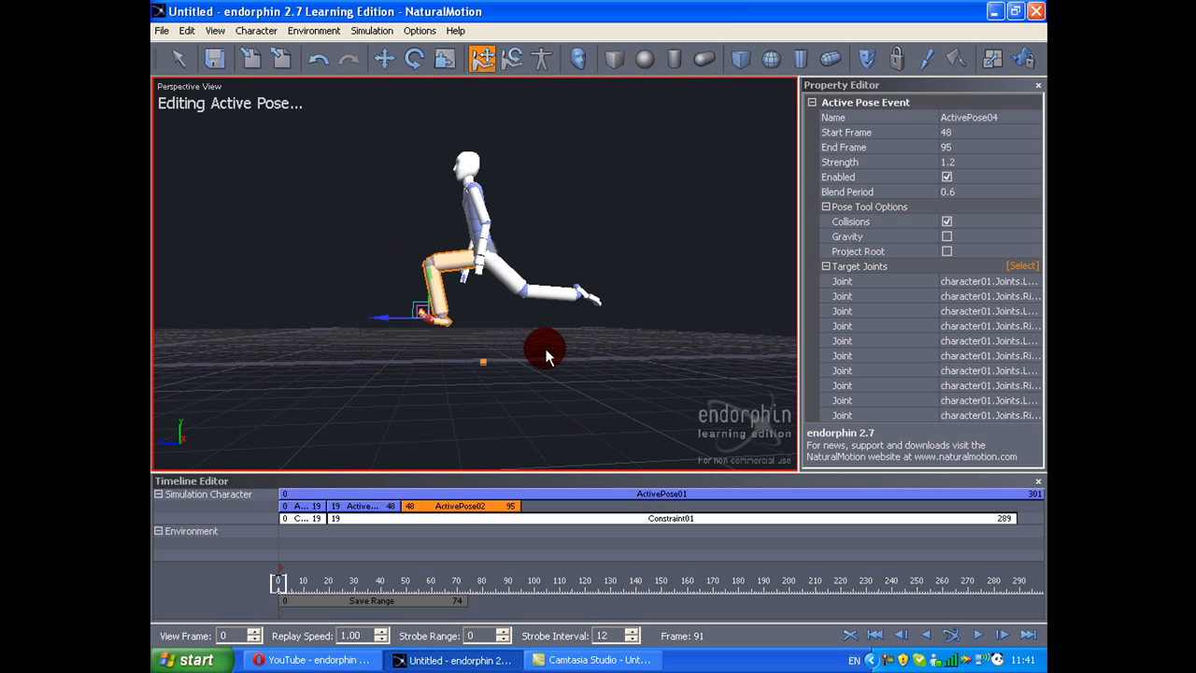
# Step: Set the strength of ActivePose04 to 3 and its blend period to 0.0
pyautogui.click(979, 153)
pyautogui.click(978, 168)
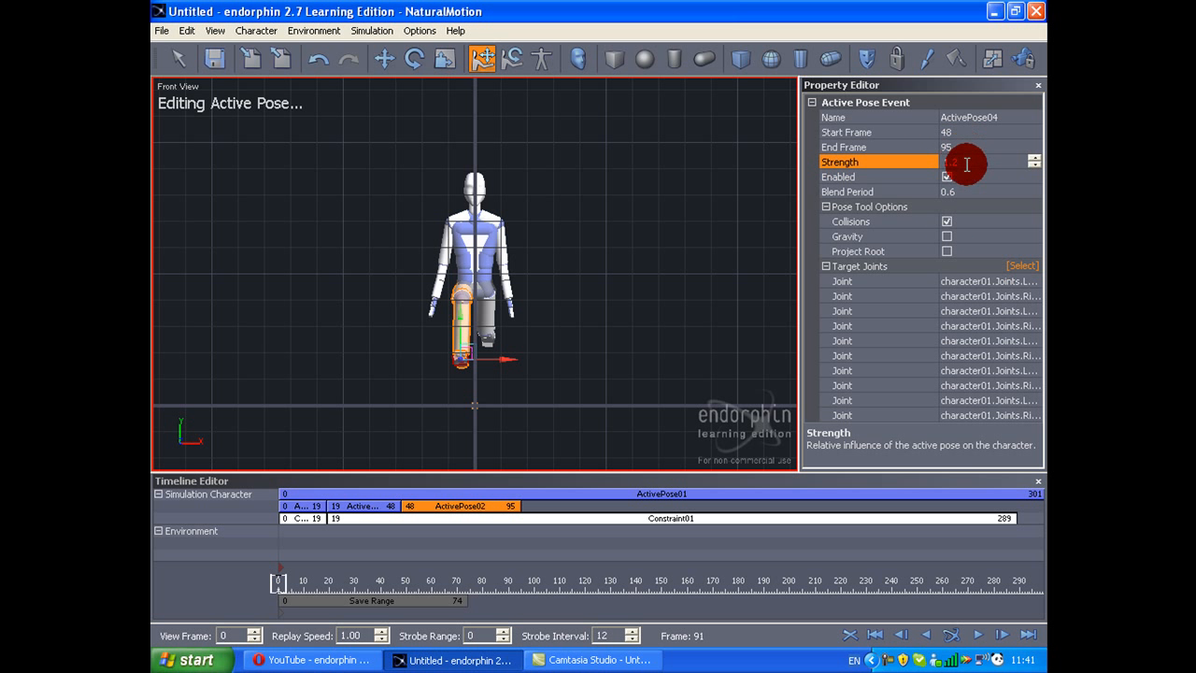
pyautogui.write('3')
pyautogui.press('Tab')
pyautogui.press('1')
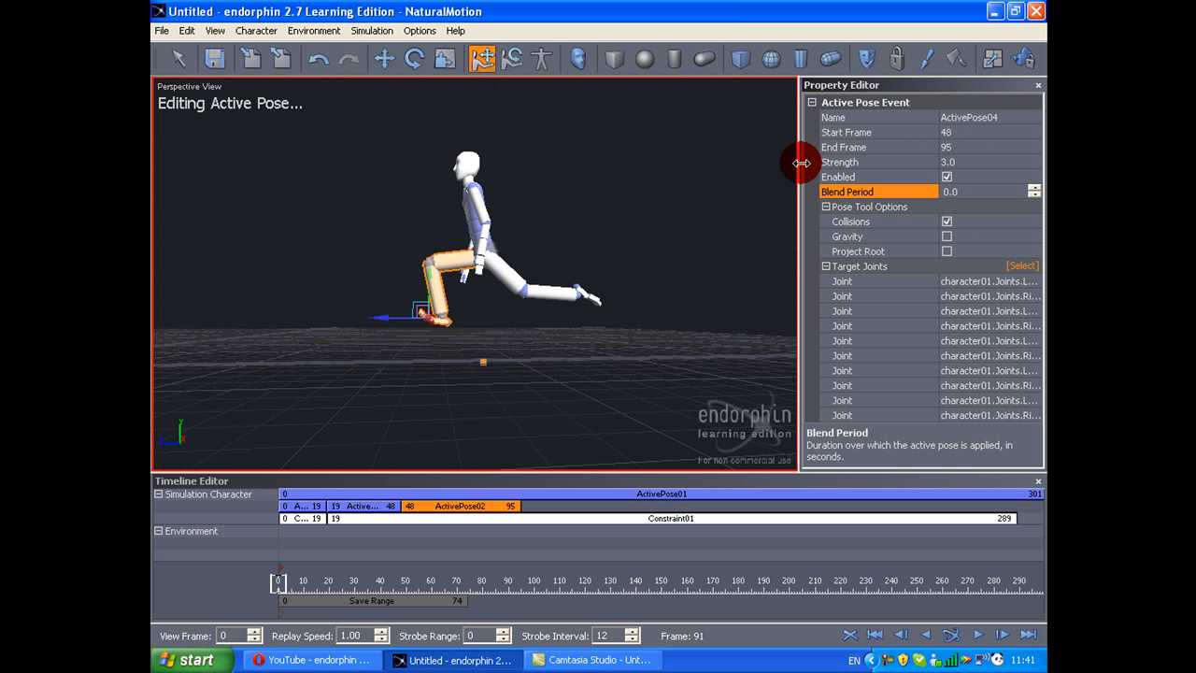
pyautogui.click(729, 146)
# Step: Simulate the walk and scrub back to about frame 58 to examine the new forward stride from several angles
pyautogui.press('space')
pyautogui.press('space')
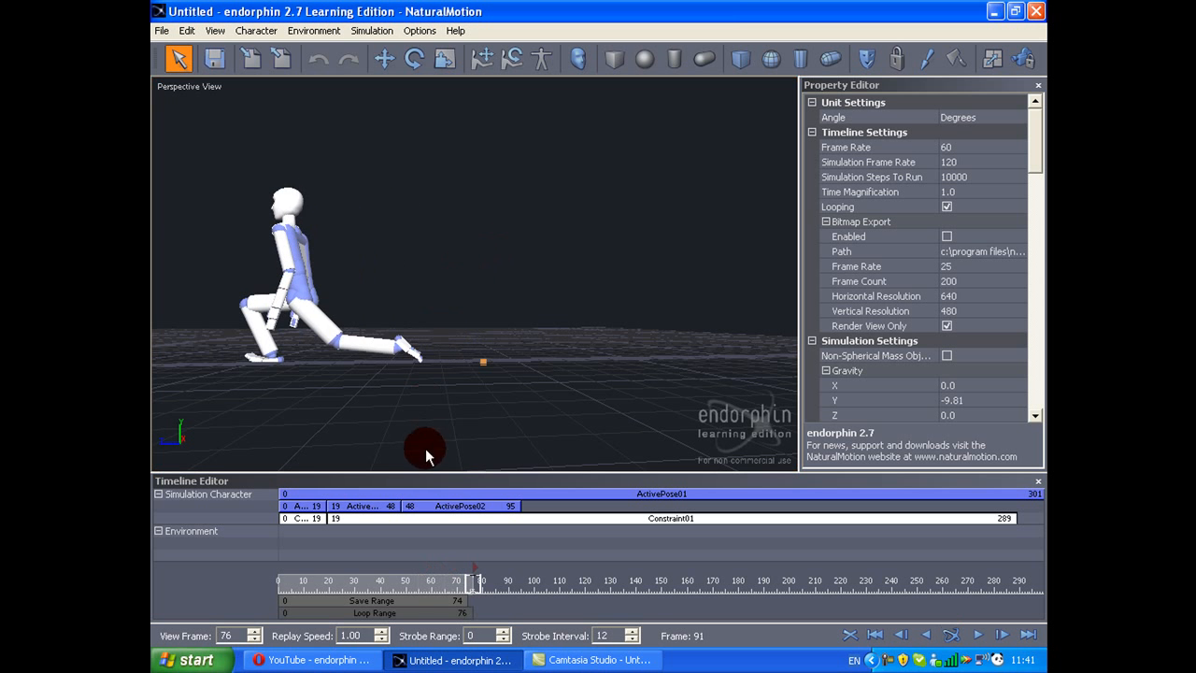
pyautogui.moveTo(439, 590)
pyautogui.mouseDown()
pyautogui.moveTo(415, 584)
pyautogui.moveTo(433, 575)
pyautogui.moveTo(355, 561)
pyautogui.mouseUp()
pyautogui.scroll(-5, 360, 328)
pyautogui.press('space')
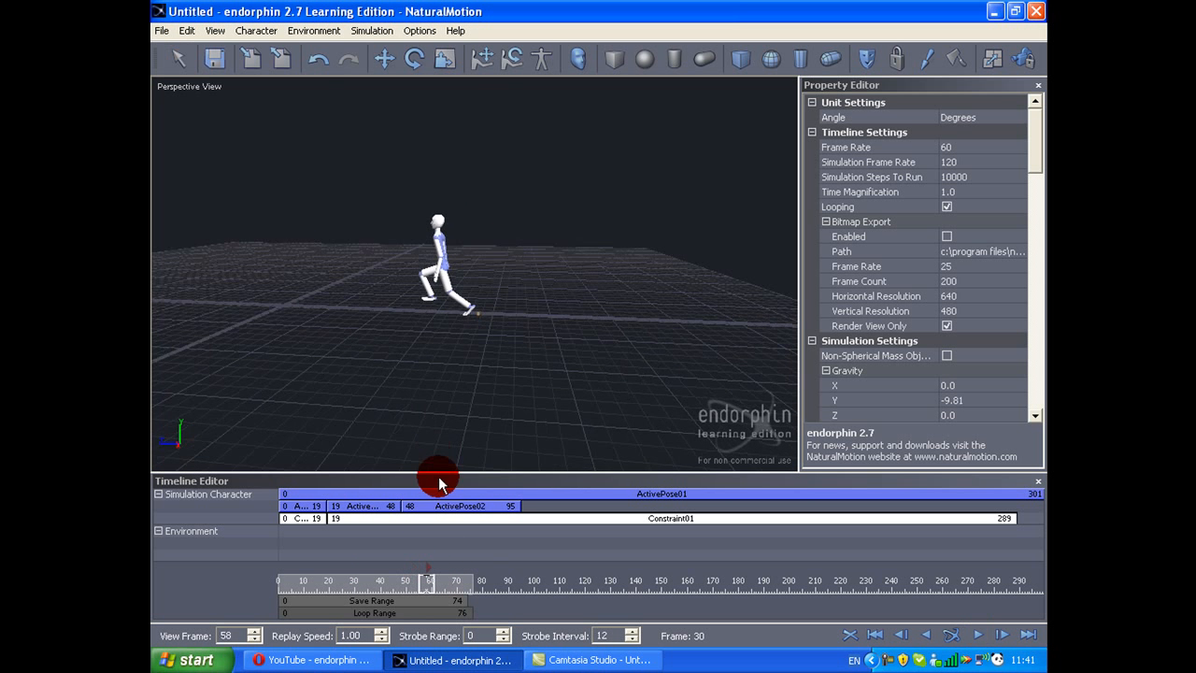
pyautogui.click(439, 591)
pyautogui.moveTo(441, 596)
pyautogui.mouseDown()
pyautogui.moveTo(405, 579)
pyautogui.moveTo(299, 579)
pyautogui.moveTo(327, 568)
pyautogui.moveTo(430, 584)
pyautogui.mouseUp()
pyautogui.moveTo(431, 352)
pyautogui.mouseDown(button='middle')
pyautogui.moveTo(444, 334)
pyautogui.moveTo(507, 346)
pyautogui.mouseUp(button='middle')
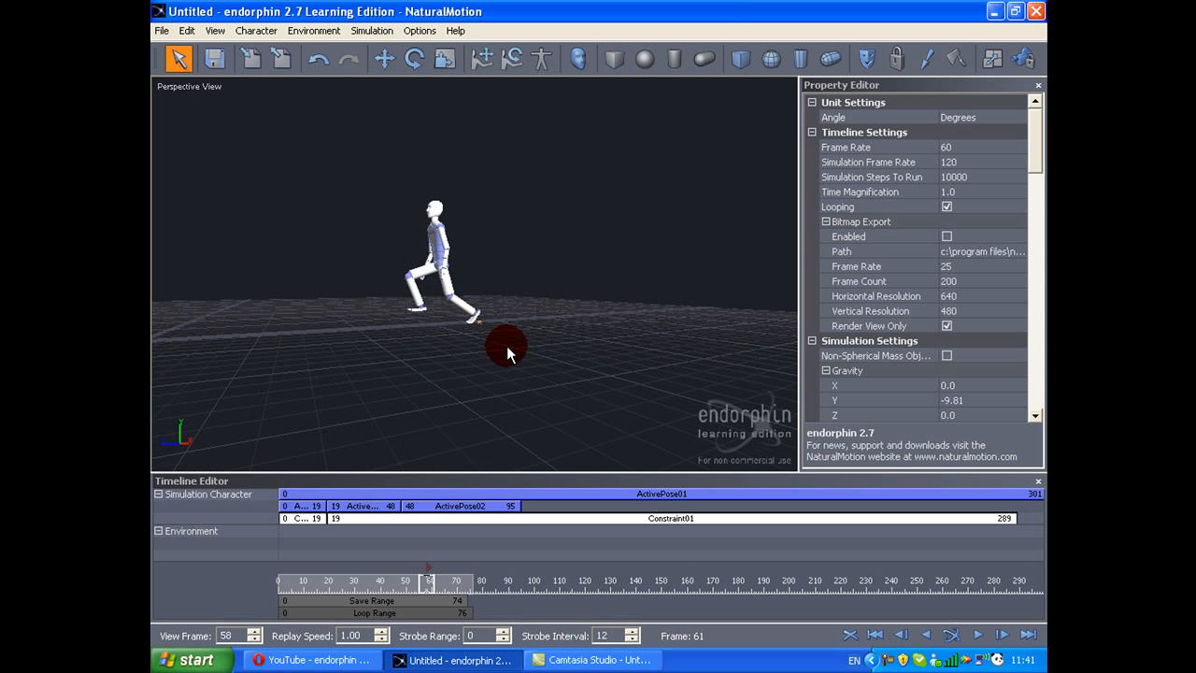
# Step: Shorten ActivePose04 to end at frame 57 and create a new active pose event starting at that frame
pyautogui.scroll(3, 507, 346)
pyautogui.press('Left')
pyautogui.press('Left')
pyautogui.press('Right')
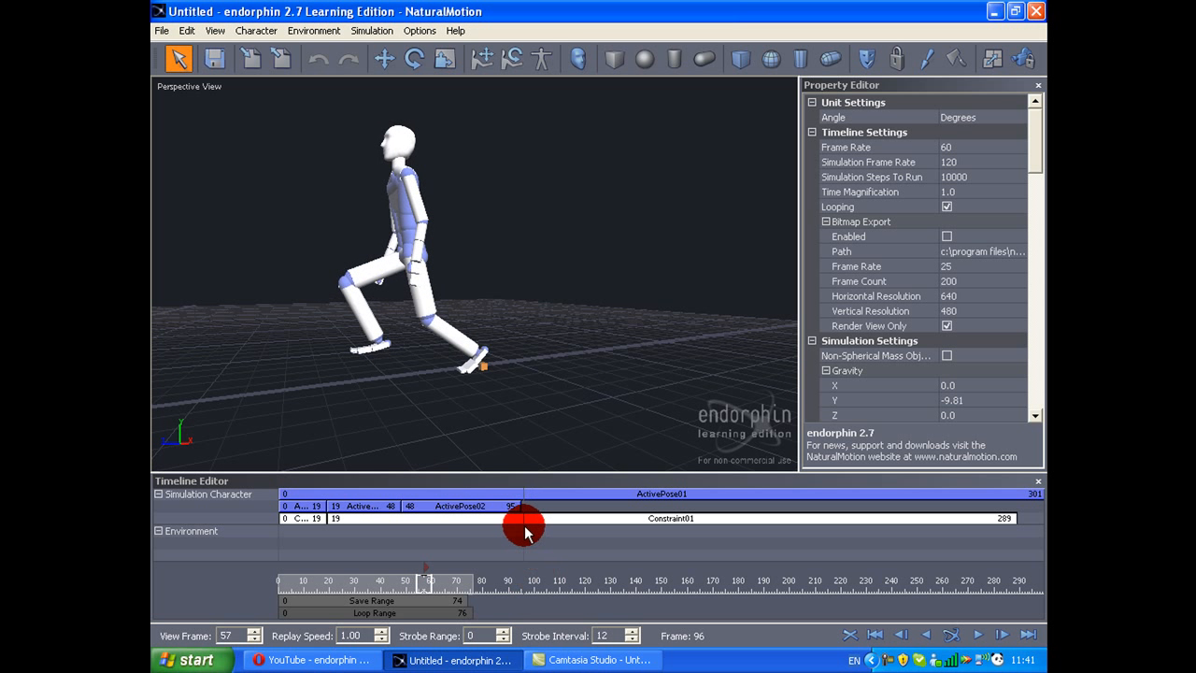
pyautogui.moveTo(513, 511); pyautogui.dragTo(493, 499)
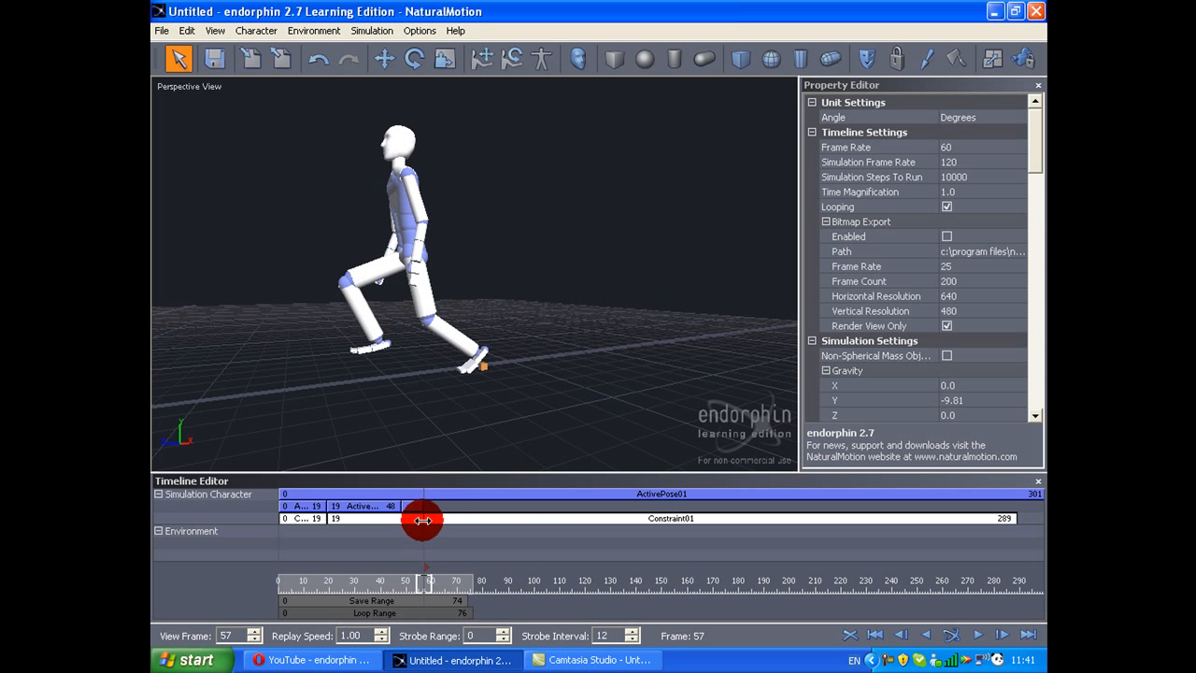
pyautogui.rightClick(425, 511)
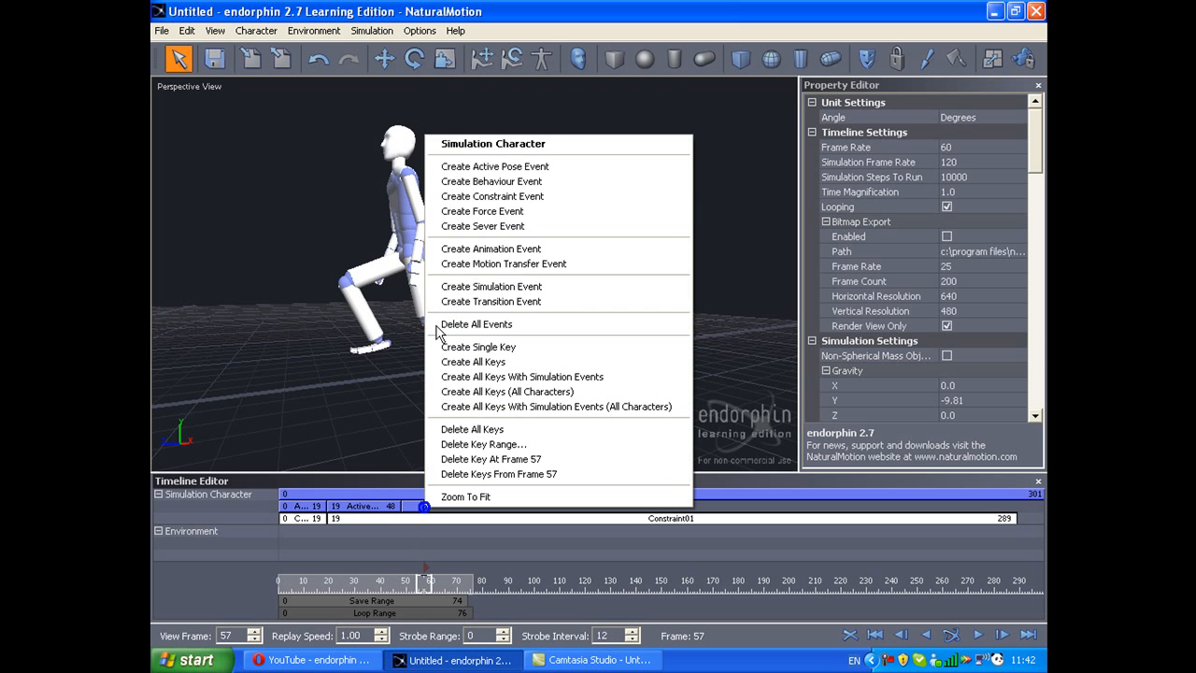
pyautogui.click(463, 164)
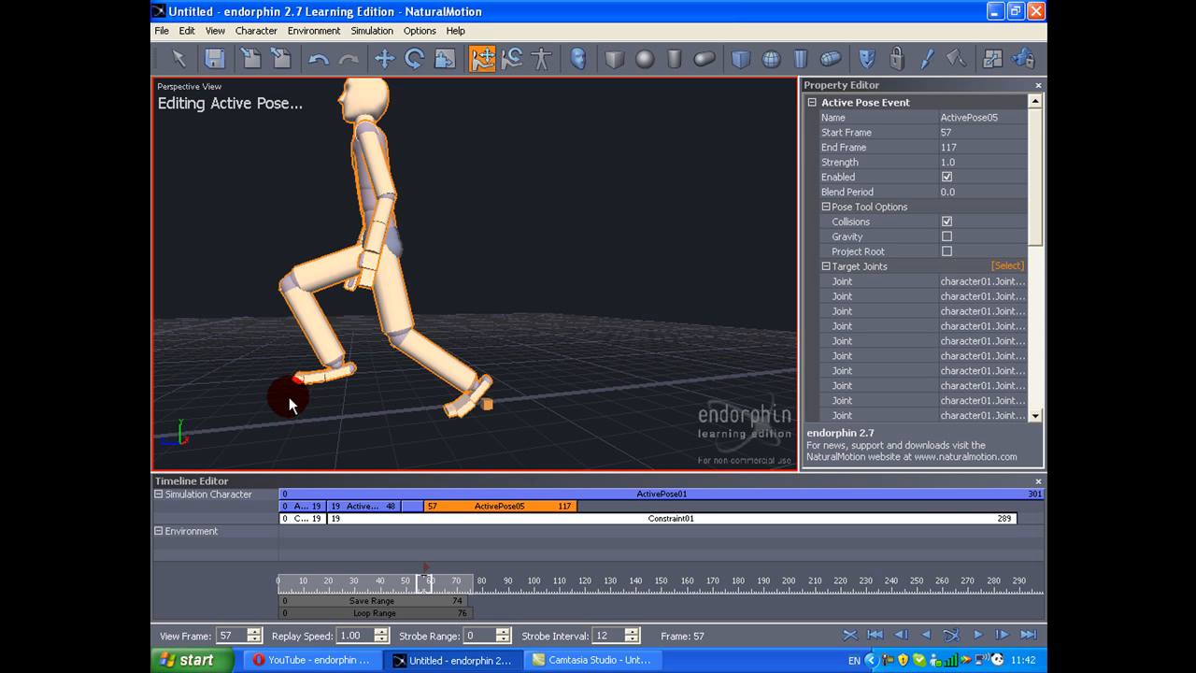
# Step: Pull the front foot in ActivePose05 back beside the rear foot and turn off collisions for the pose
pyautogui.moveTo(282, 364); pyautogui.dragTo(408, 422)
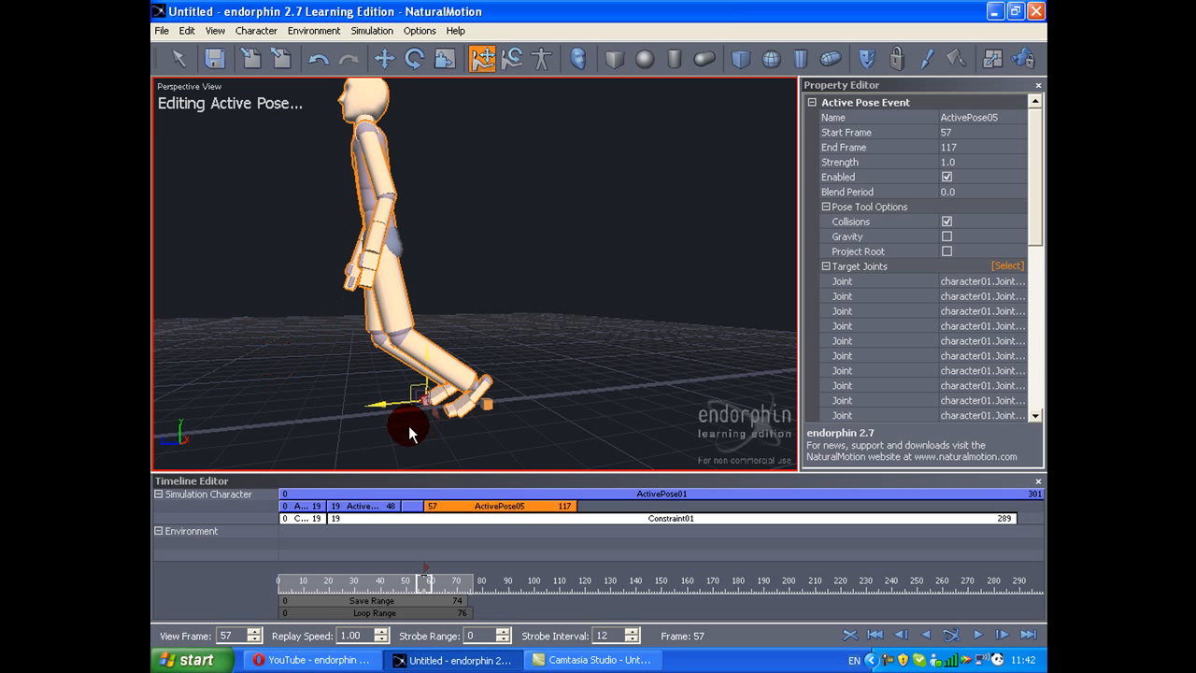
pyautogui.click(948, 232)
pyautogui.click(948, 222)
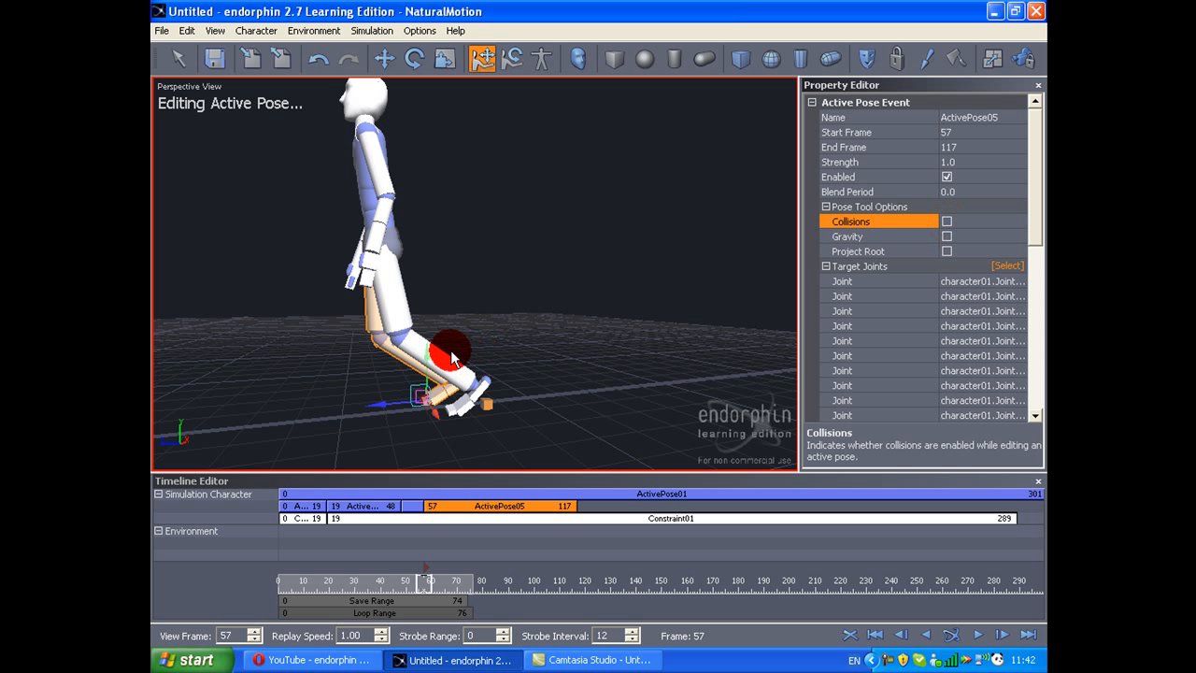
# Step: Fold the former rear leg of ActivePose05 forward with its shin lifted, leaving the other leg stretched behind the body
pyautogui.click(435, 355)
pyautogui.hotkey('ctrl', 'z')
pyautogui.moveTo(428, 347); pyautogui.dragTo(459, 314)
pyautogui.click(476, 374)
pyautogui.hotkey('ctrl', 'z')
pyautogui.hotkey('ctrl', 'z')
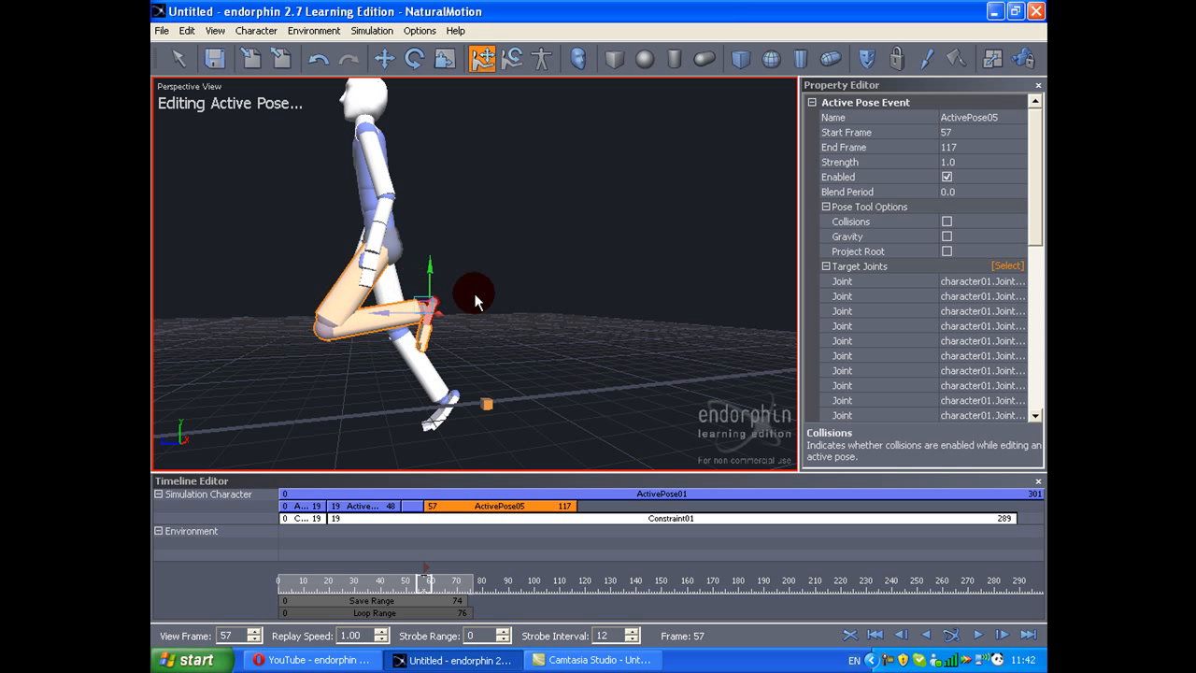
# Step: Set the blend period of ActivePose05 to 0.1 and limit its target joints to both legs
pyautogui.click(971, 192)
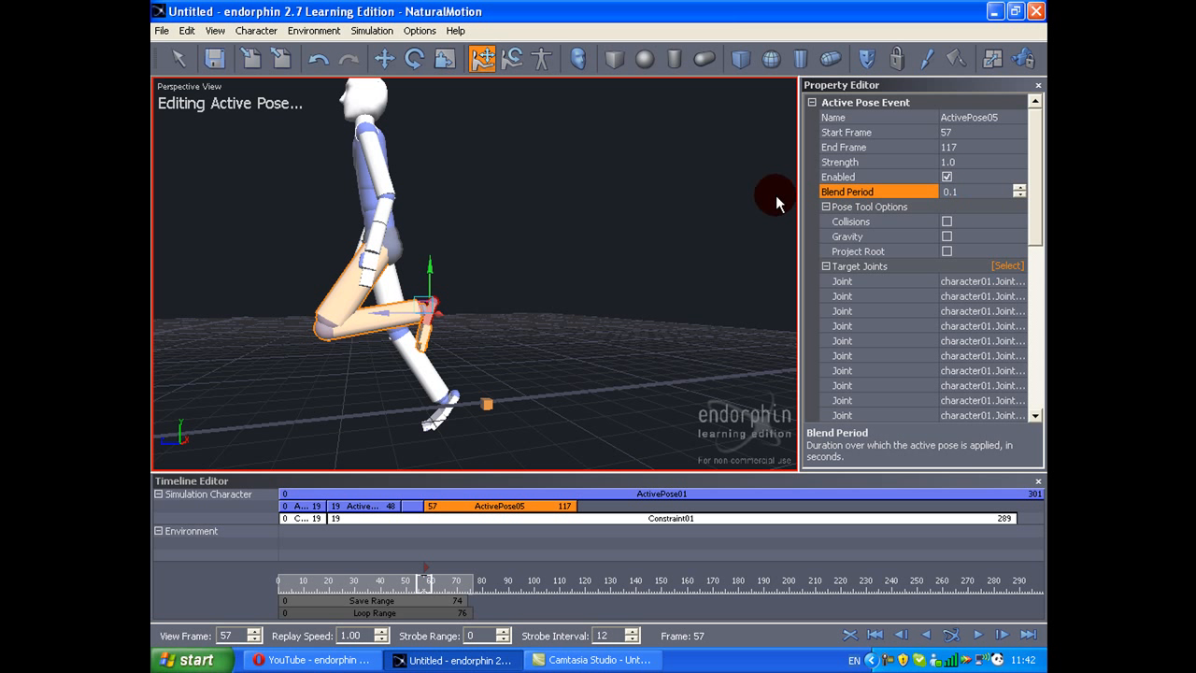
pyautogui.press('space')
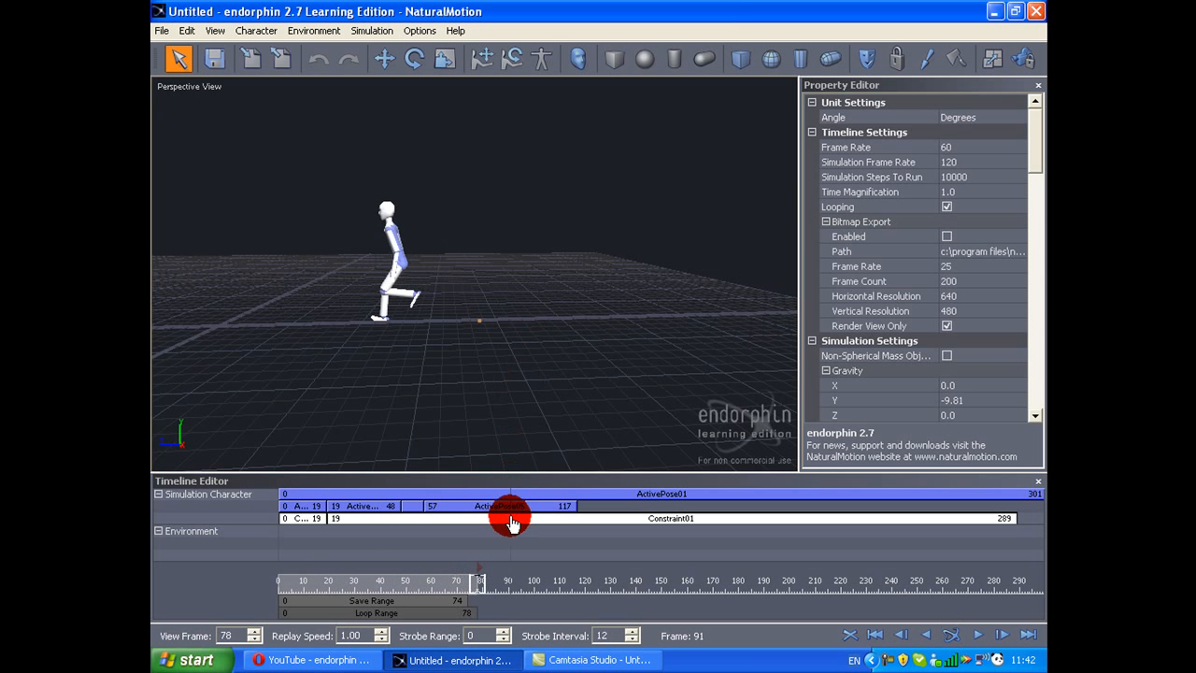
pyautogui.click(504, 507)
pyautogui.click(1008, 267)
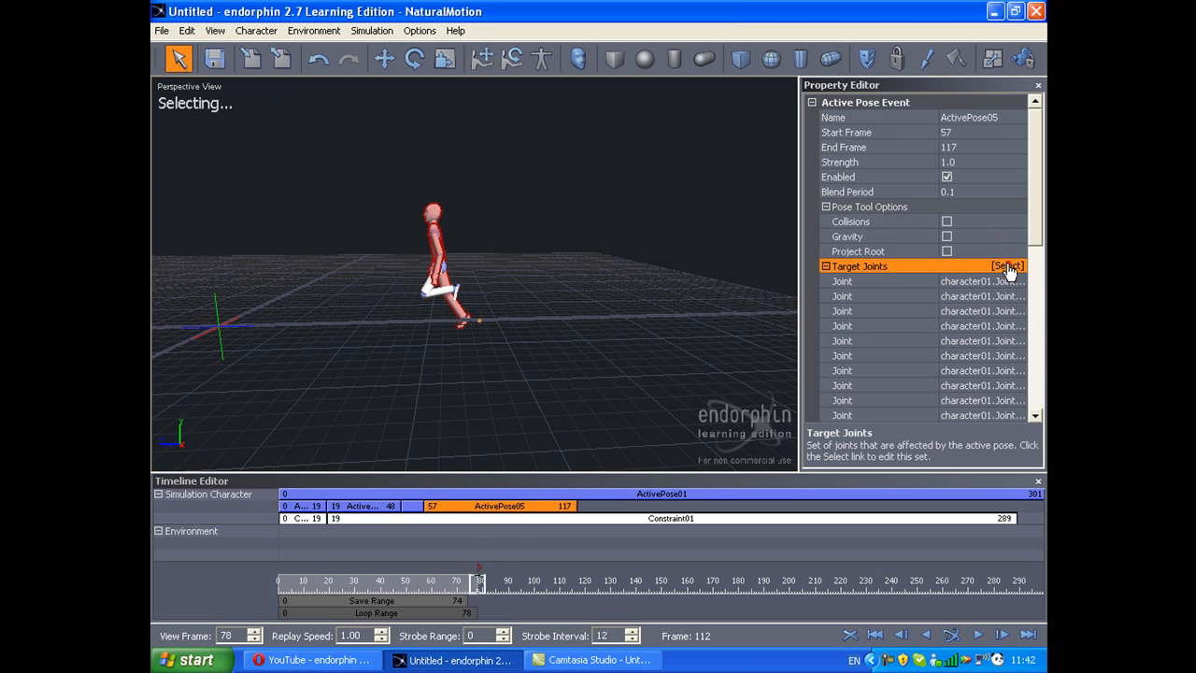
pyautogui.scroll(4, 502, 297)
pyautogui.moveTo(431, 344); pyautogui.dragTo(303, 406)
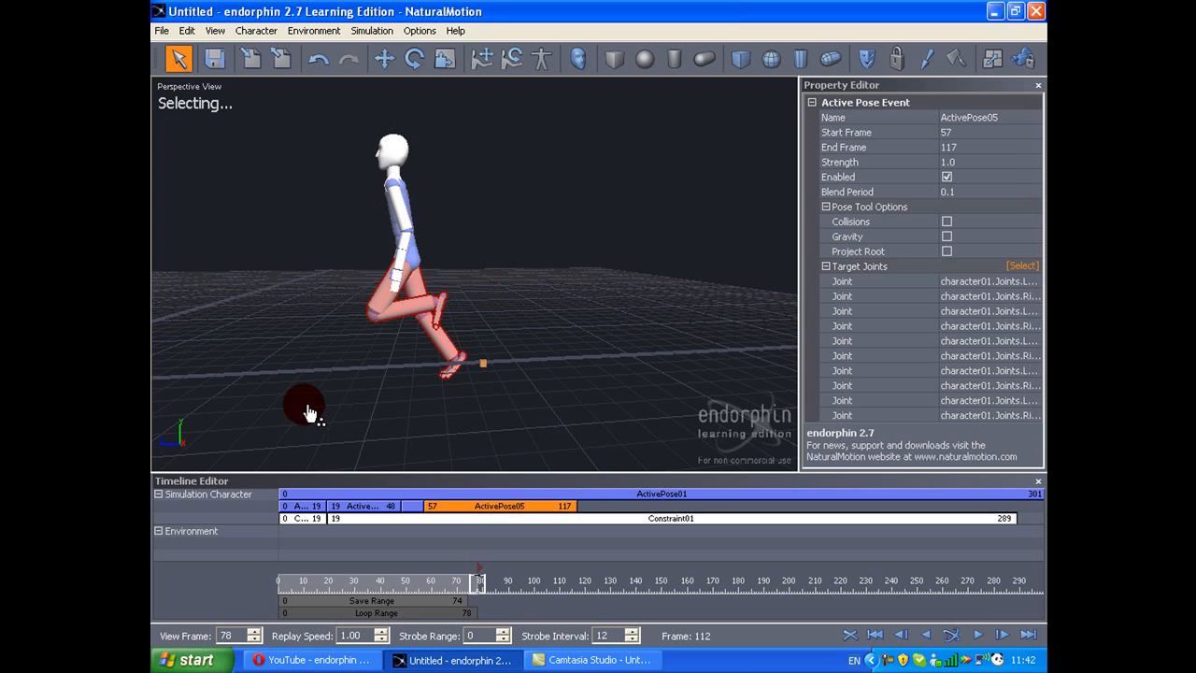
pyautogui.moveTo(392, 286); pyautogui.dragTo(454, 295, button='middle')
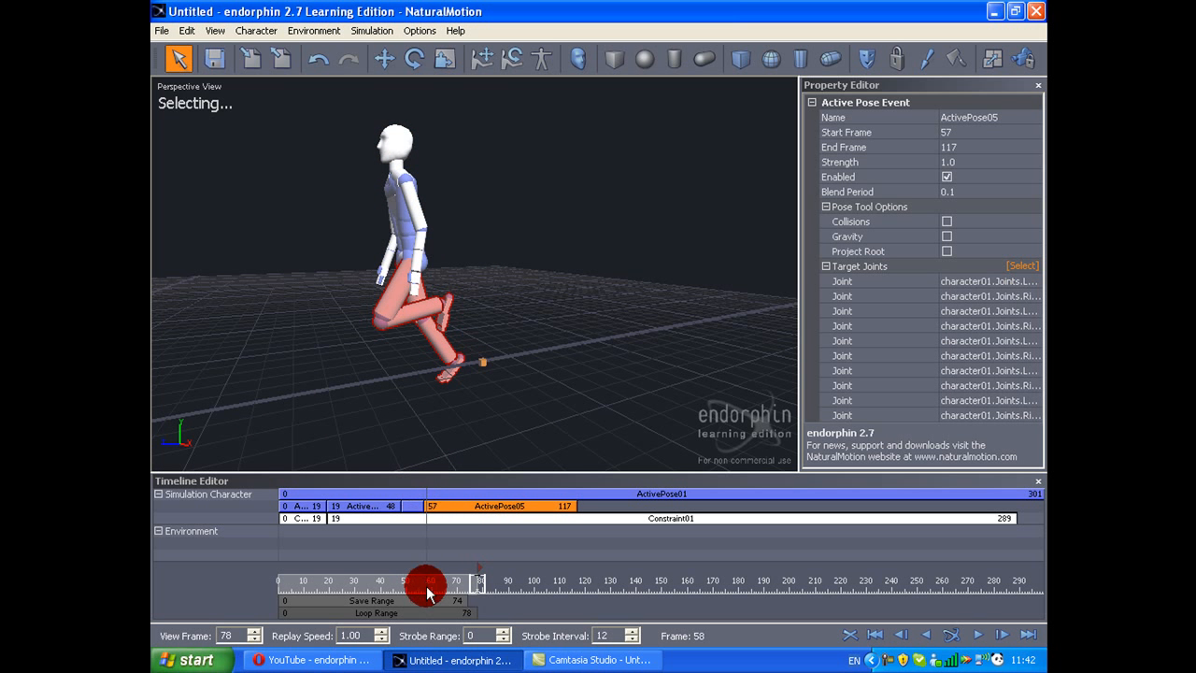
# Step: Simulate the walk and scrub back to frame 43 to examine the leg changes
pyautogui.press('space')
pyautogui.moveTo(408, 366); pyautogui.dragTo(347, 346, button='middle')
pyautogui.scroll(-3, 346, 346)
pyautogui.moveTo(429, 558); pyautogui.dragTo(388, 531)
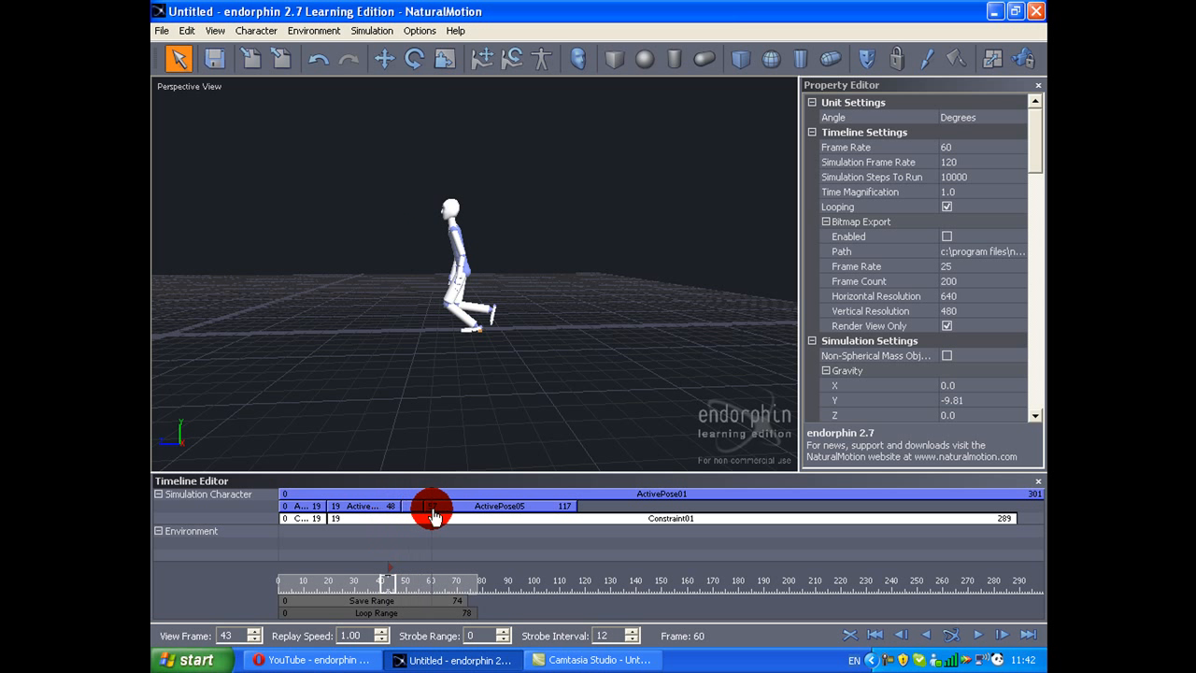
# Step: Reopen ActivePose05 for editing and run the walk simulation again
pyautogui.doubleClick(433, 512)
pyautogui.moveTo(459, 336); pyautogui.dragTo(459, 330)
pyautogui.press('space')
pyautogui.keyDown('alt'); pyautogui.moveTo(383, 305); pyautogui.dragTo(384, 380); pyautogui.keyUp('alt')
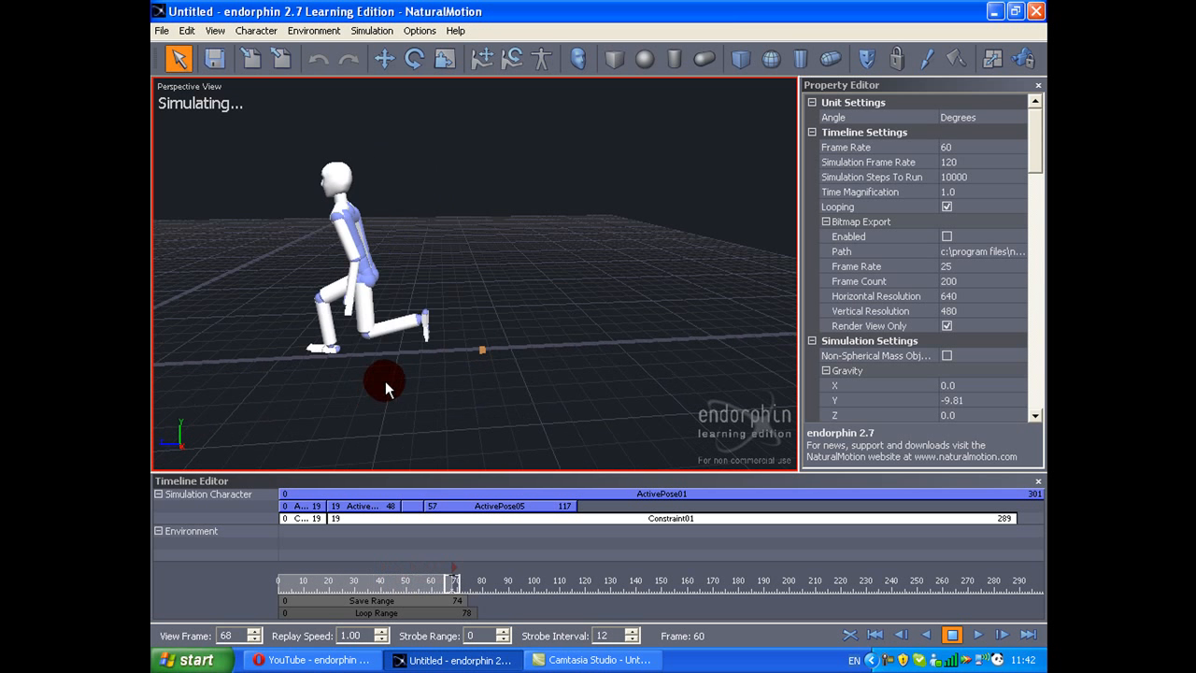
pyautogui.press('space')
# Step: Move to frame 75, end ActivePose05 there and create a new active pose event starting at that frame
pyautogui.moveTo(458, 581)
pyautogui.mouseDown()
pyautogui.moveTo(469, 580)
pyautogui.moveTo(443, 581)
pyautogui.moveTo(476, 591)
pyautogui.mouseUp()
pyautogui.moveTo(462, 418); pyautogui.dragTo(496, 426, button='middle')
pyautogui.moveTo(589, 526); pyautogui.dragTo(562, 507)
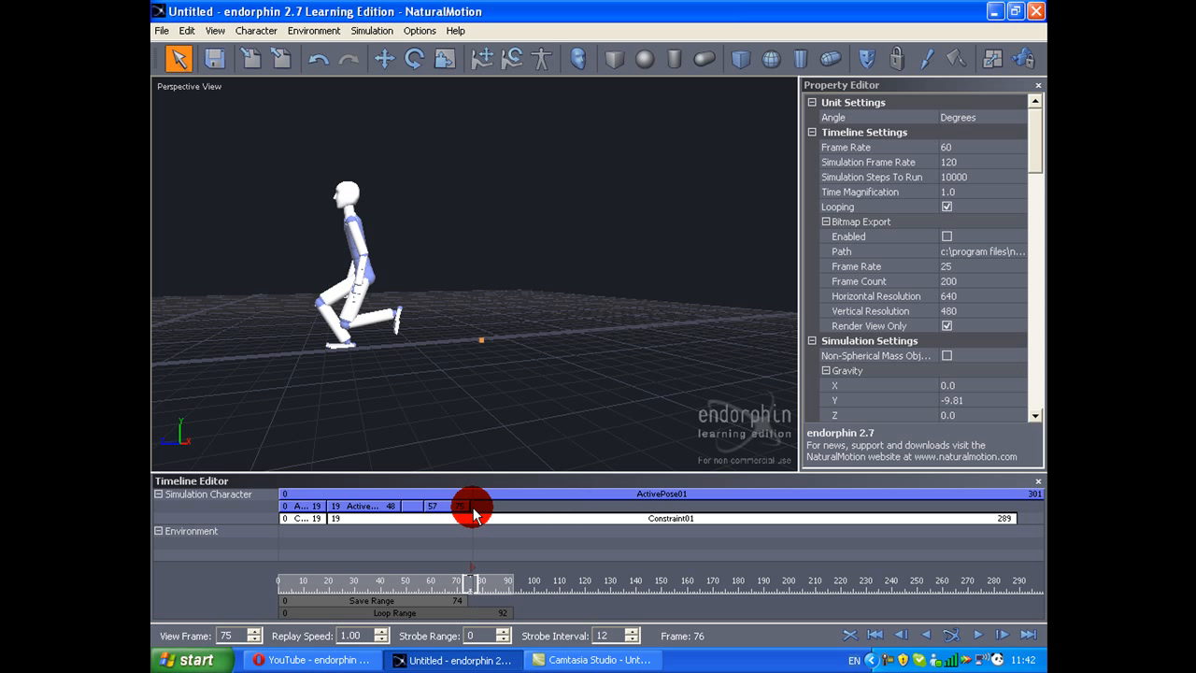
pyautogui.rightClick(472, 513)
pyautogui.click(509, 169)
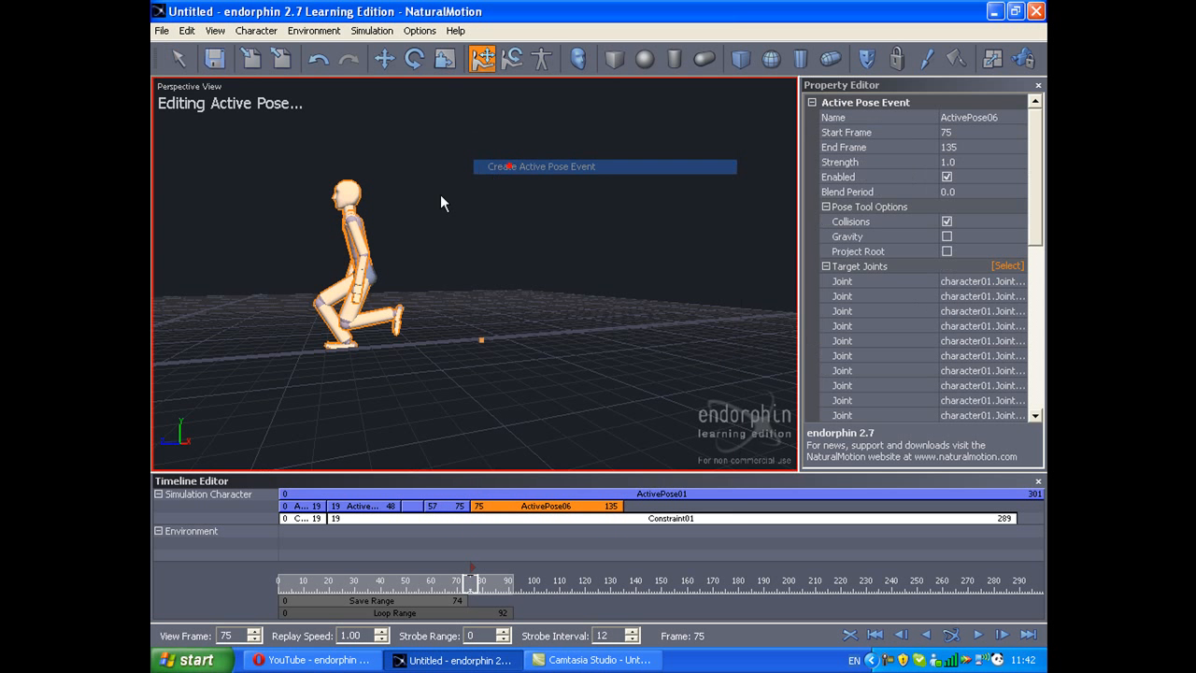
# Step: Stretch the front leg of ActivePose06 far behind the body, fold the other leg forward and set the strength to 5
pyautogui.moveTo(322, 271); pyautogui.dragTo(407, 381)
pyautogui.hotkey('ctrl', 'z')
pyautogui.moveTo(290, 369); pyautogui.dragTo(498, 324)
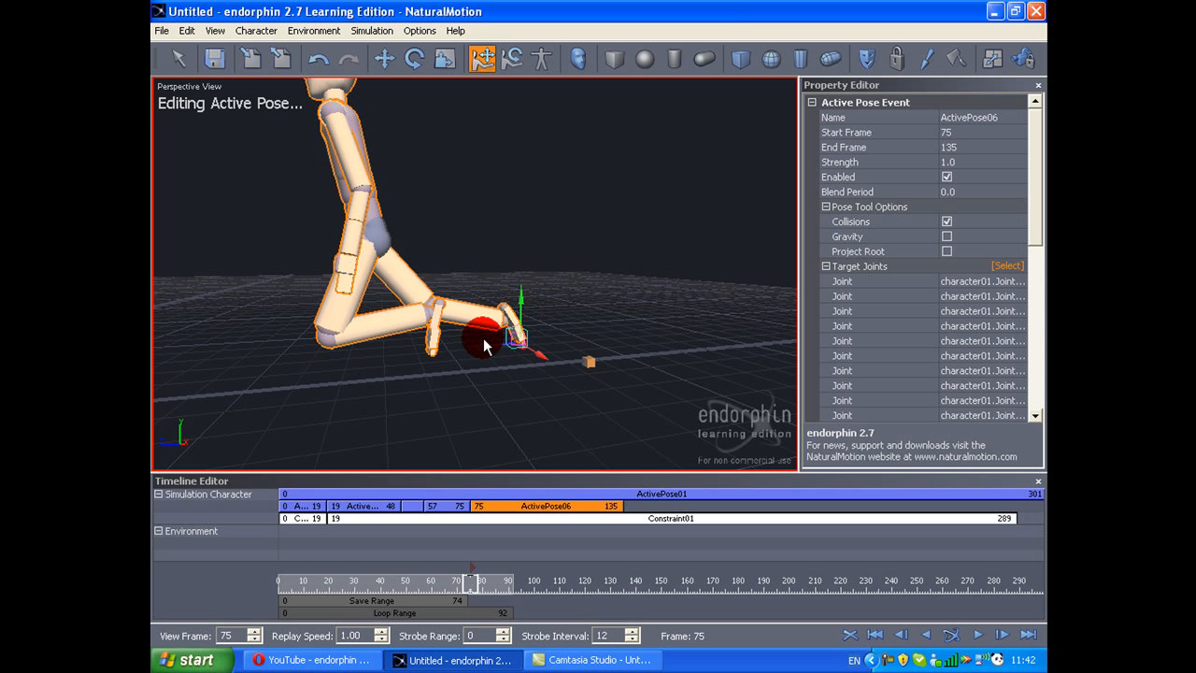
pyautogui.click(438, 311)
pyautogui.moveTo(424, 303); pyautogui.dragTo(382, 266)
pyautogui.click(969, 162)
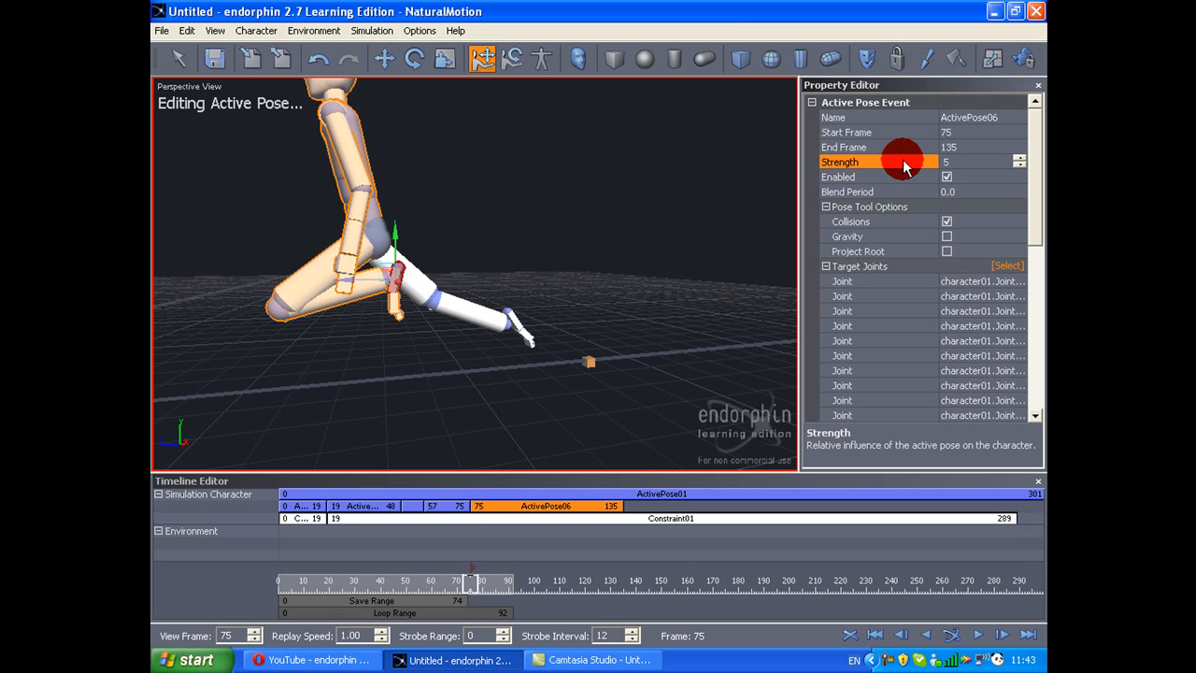
# Step: Simulate the walk to check the new ActivePose06 stride
pyautogui.press('Return')
pyautogui.click(903, 166)
pyautogui.press('F5')
pyautogui.scroll(-5, 621, 206)
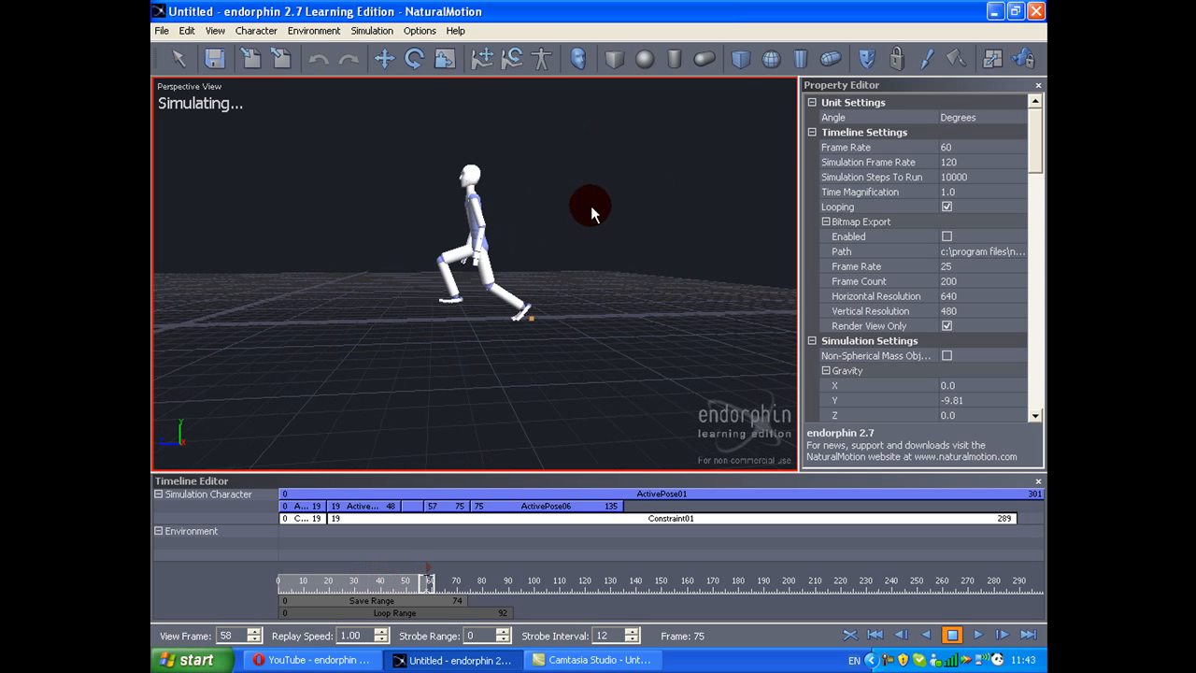
pyautogui.click(567, 215)
# Step: Move to frame 84, end ActivePose06 there and create a new active pose event starting at that frame
pyautogui.moveTo(509, 583); pyautogui.dragTo(494, 581)
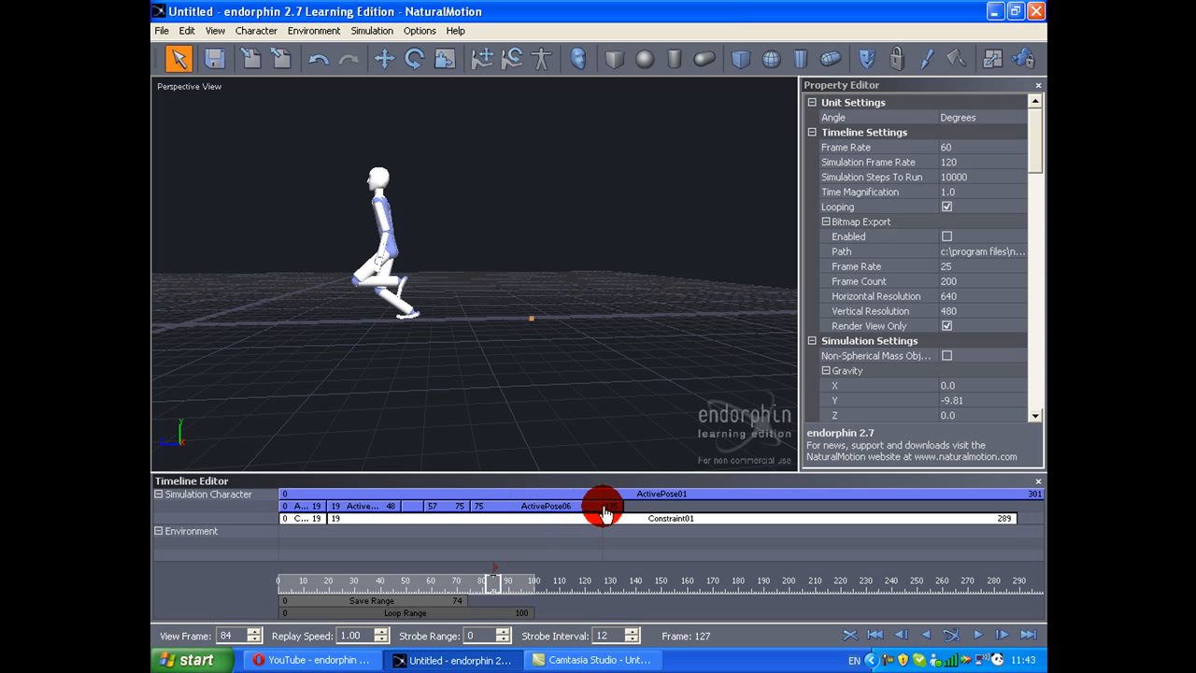
pyautogui.moveTo(620, 505); pyautogui.dragTo(510, 507)
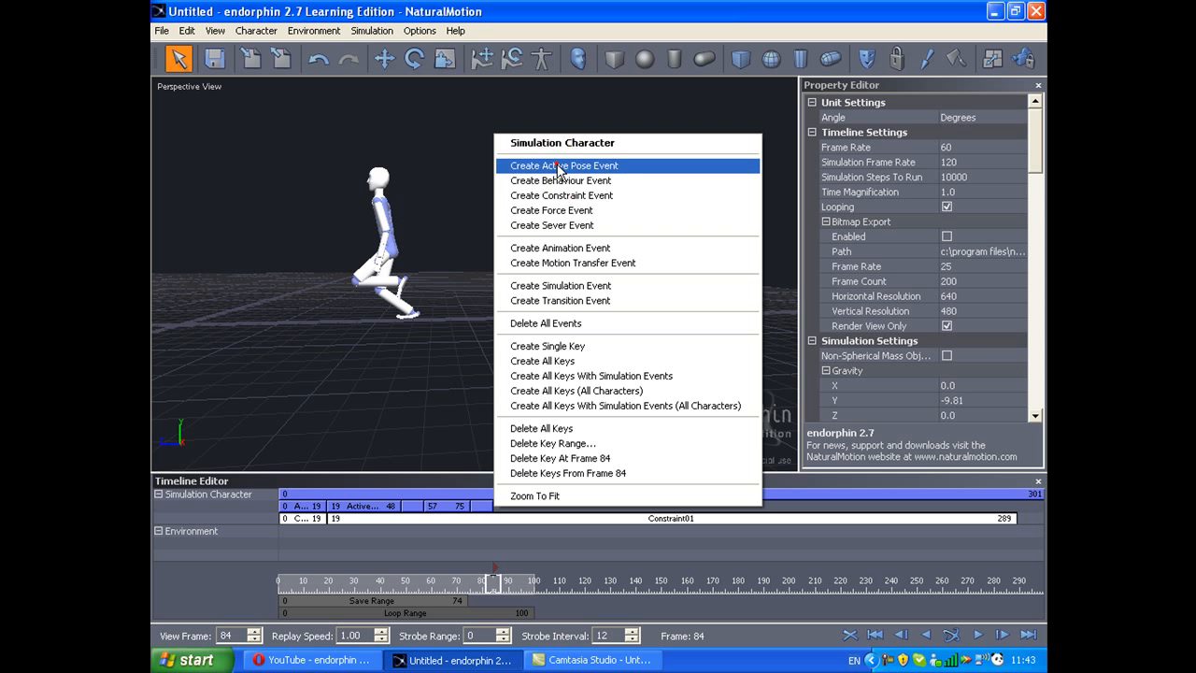
pyautogui.click(561, 165)
# Step: Stretch the supporting leg of ActivePose07 far out behind the body
pyautogui.click(399, 318)
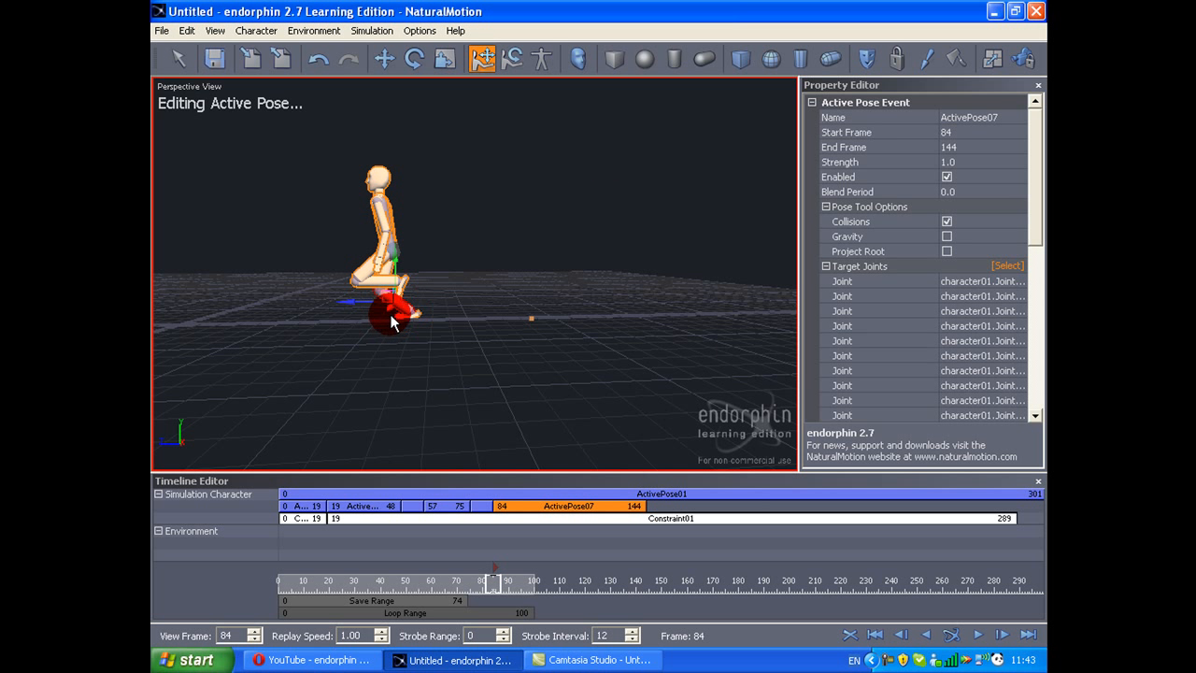
pyautogui.moveTo(396, 317); pyautogui.dragTo(436, 281)
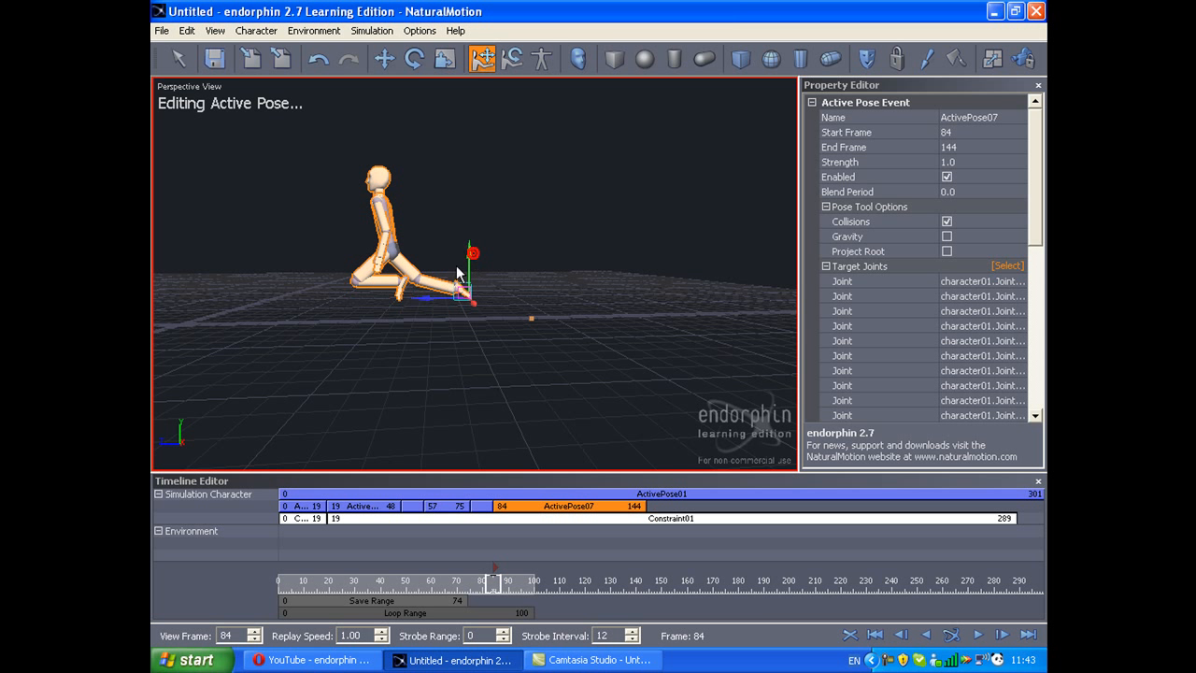
pyautogui.click(399, 293)
pyautogui.scroll(5, 385, 283)
pyautogui.moveTo(351, 278); pyautogui.dragTo(428, 279, button='middle')
# Step: Rotate the folded front leg of ActivePose07 so the thigh points forward and the shin hangs below the knee
pyautogui.click(316, 280)
pyautogui.press('y')
pyautogui.click(340, 269)
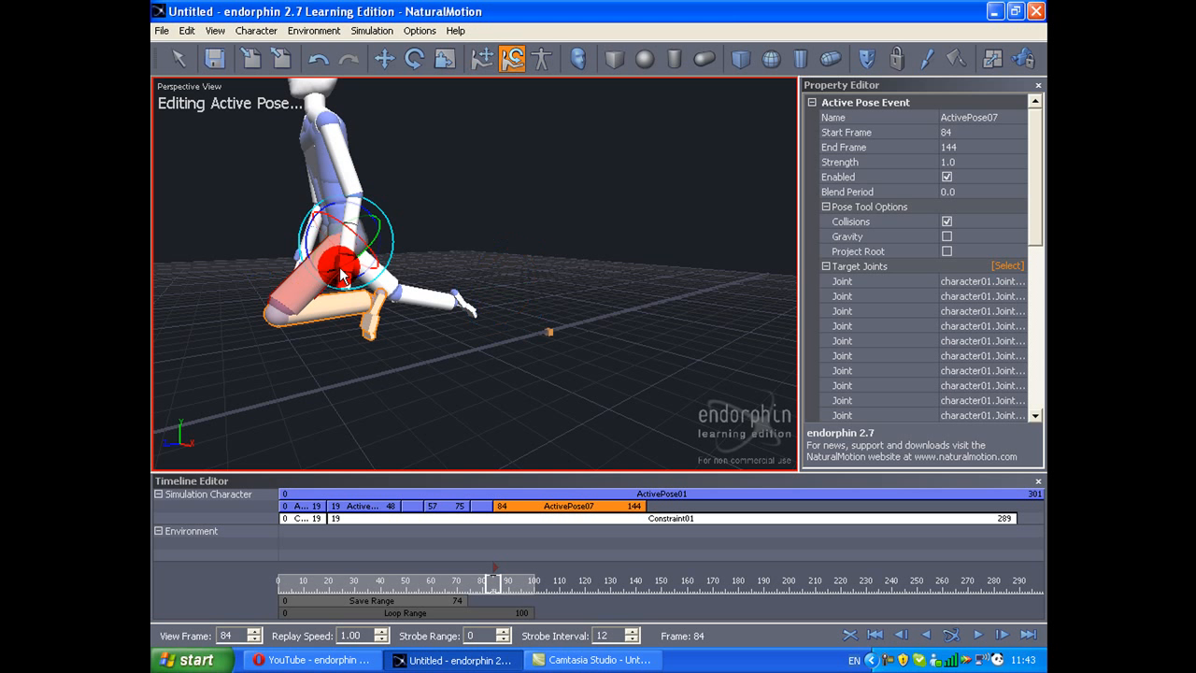
pyautogui.moveTo(313, 255); pyautogui.dragTo(315, 228)
pyautogui.click(308, 240)
pyautogui.click(294, 282)
pyautogui.scroll(-5, 249, 283)
pyautogui.moveTo(308, 261); pyautogui.dragTo(337, 252, button='middle')
pyautogui.moveTo(369, 276); pyautogui.dragTo(380, 241)
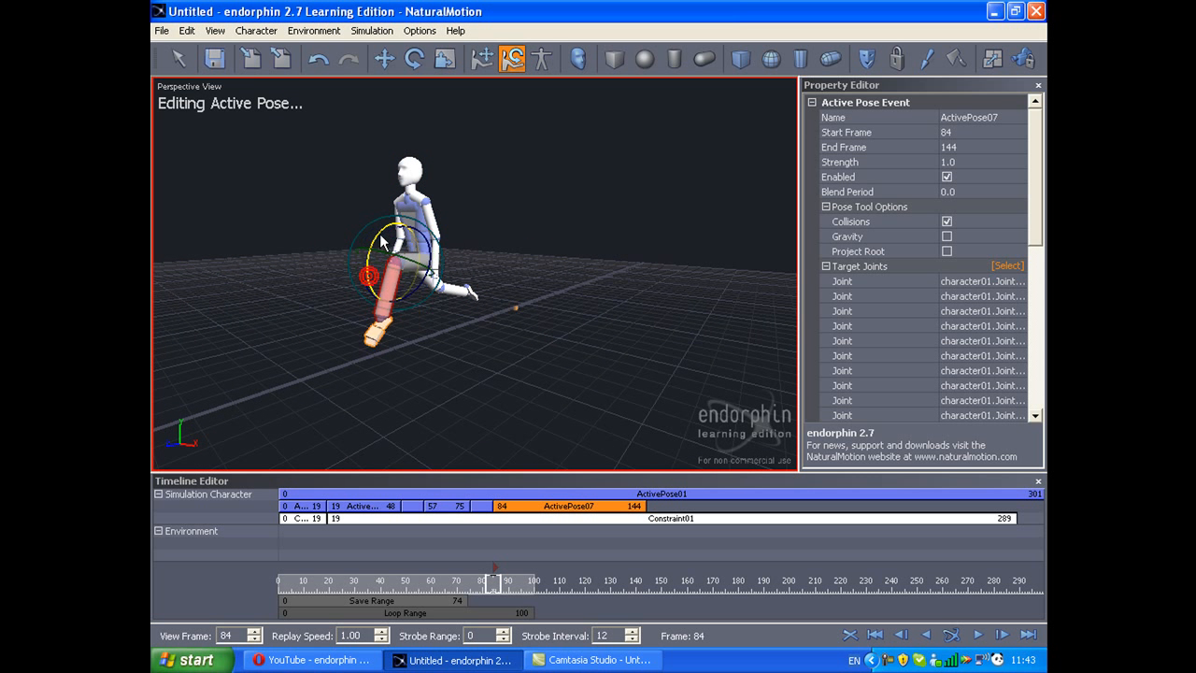
pyautogui.moveTo(363, 267); pyautogui.dragTo(455, 225, button='middle')
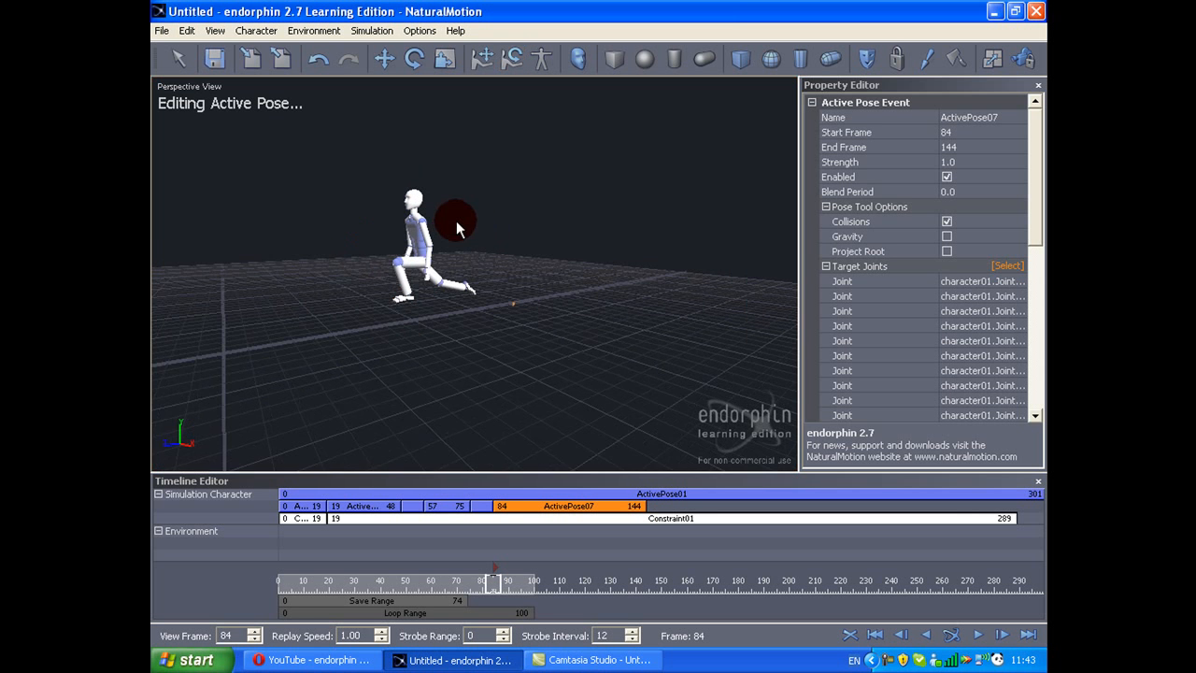
# Step: Raise the strength of ActivePose07
pyautogui.scroll(4, 481, 229)
pyautogui.click(875, 163)
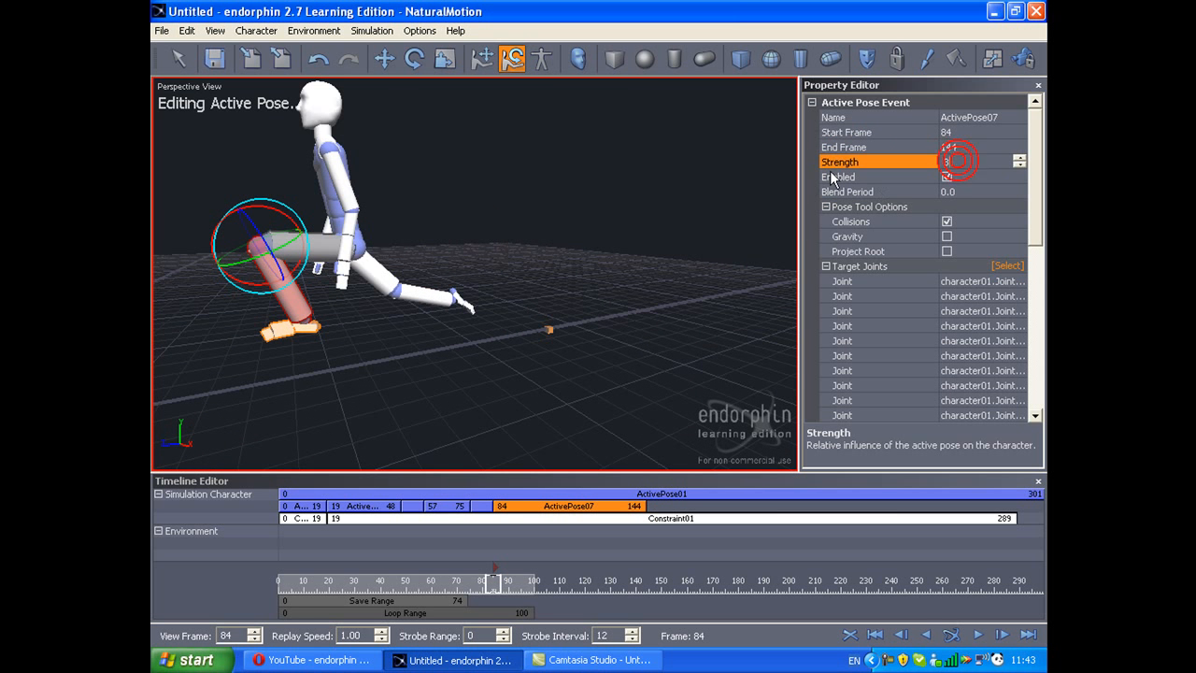
pyautogui.press('Return')
# Step: Simulate the extended walk and replay it to examine the stride timing
pyautogui.press('space')
pyautogui.scroll(-5, 575, 226)
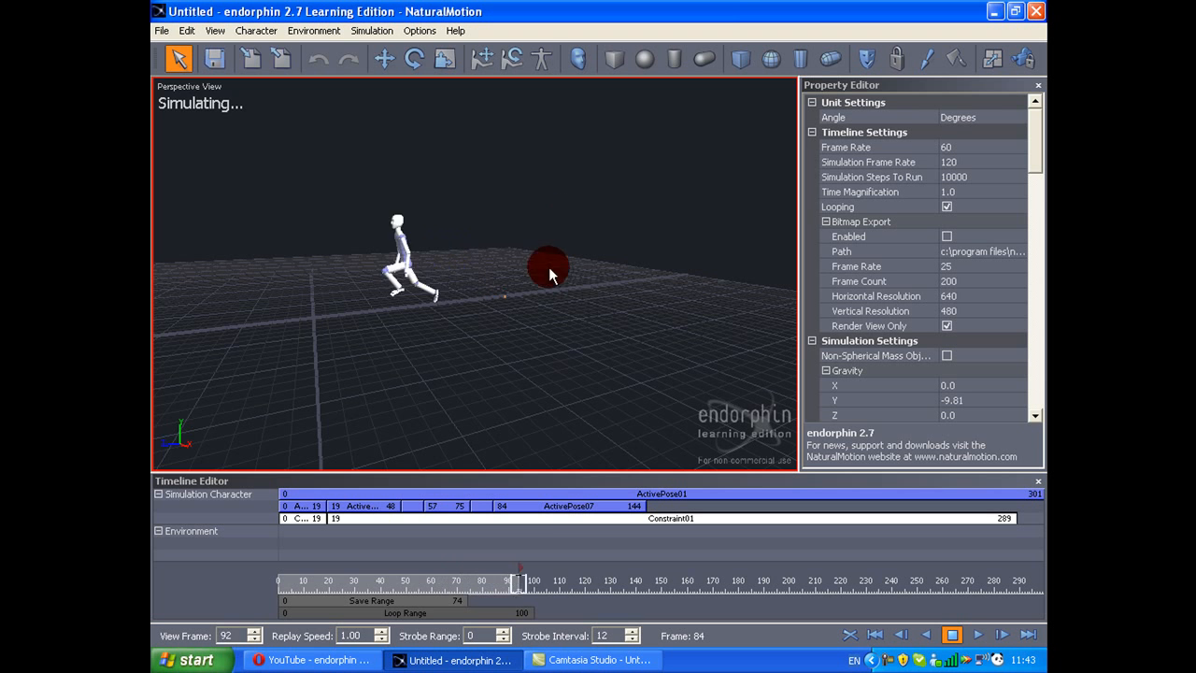
pyautogui.press('space')
pyautogui.moveTo(529, 580); pyautogui.dragTo(330, 595)
pyautogui.press('space')
pyautogui.moveTo(375, 421); pyautogui.dragTo(451, 385, button='middle')
pyautogui.press('space')
pyautogui.scroll(5, 451, 385)
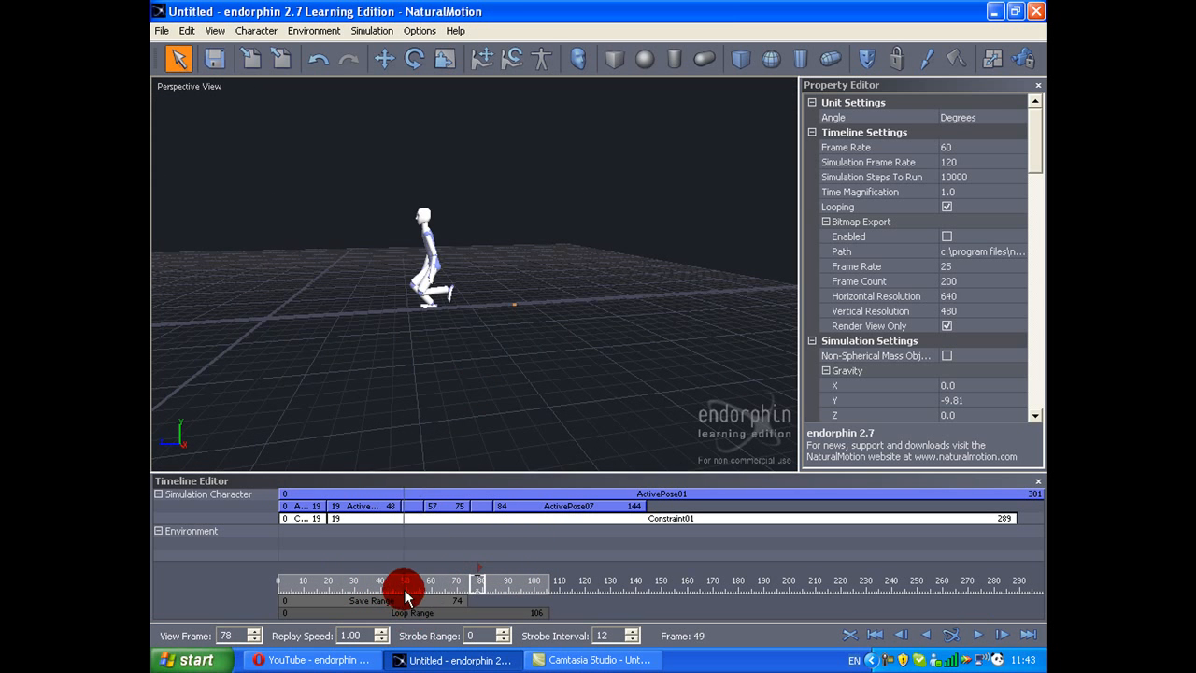
# Step: End the pose event starting at frame 19 at frame 41, shift the following pose events seven frames earlier and simulate
pyautogui.moveTo(405, 589); pyautogui.dragTo(395, 588)
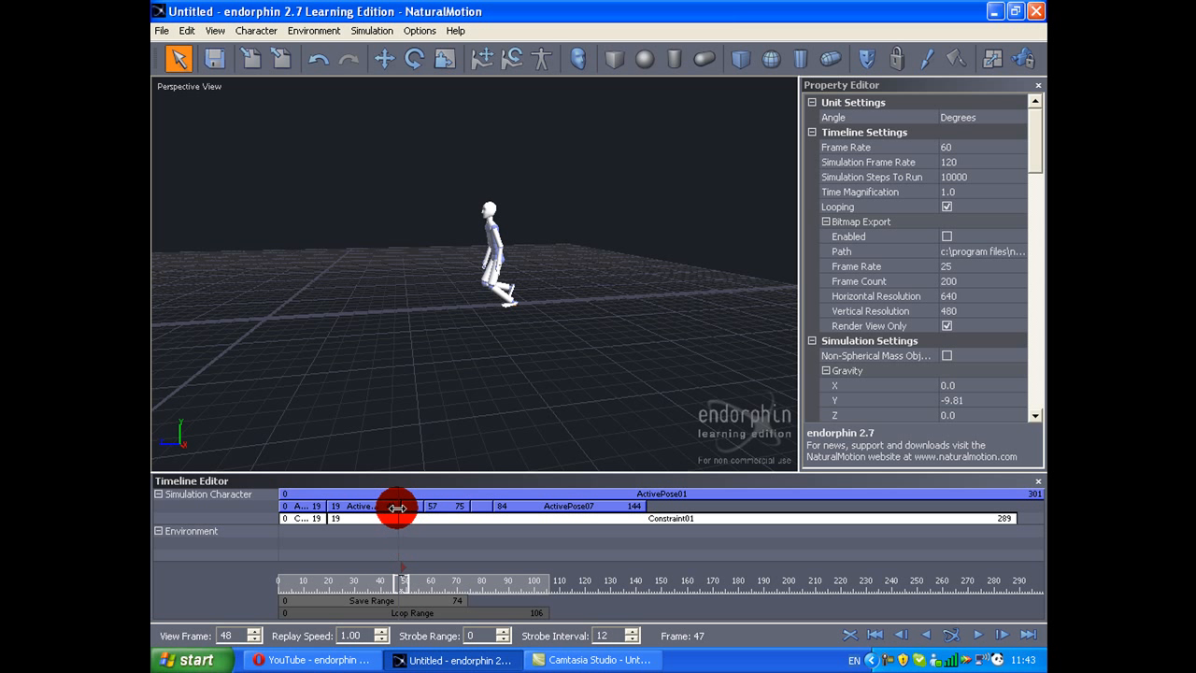
pyautogui.moveTo(505, 512)
pyautogui.mouseDown()
pyautogui.moveTo(519, 516)
pyautogui.moveTo(502, 511)
pyautogui.mouseUp()
pyautogui.press('space')
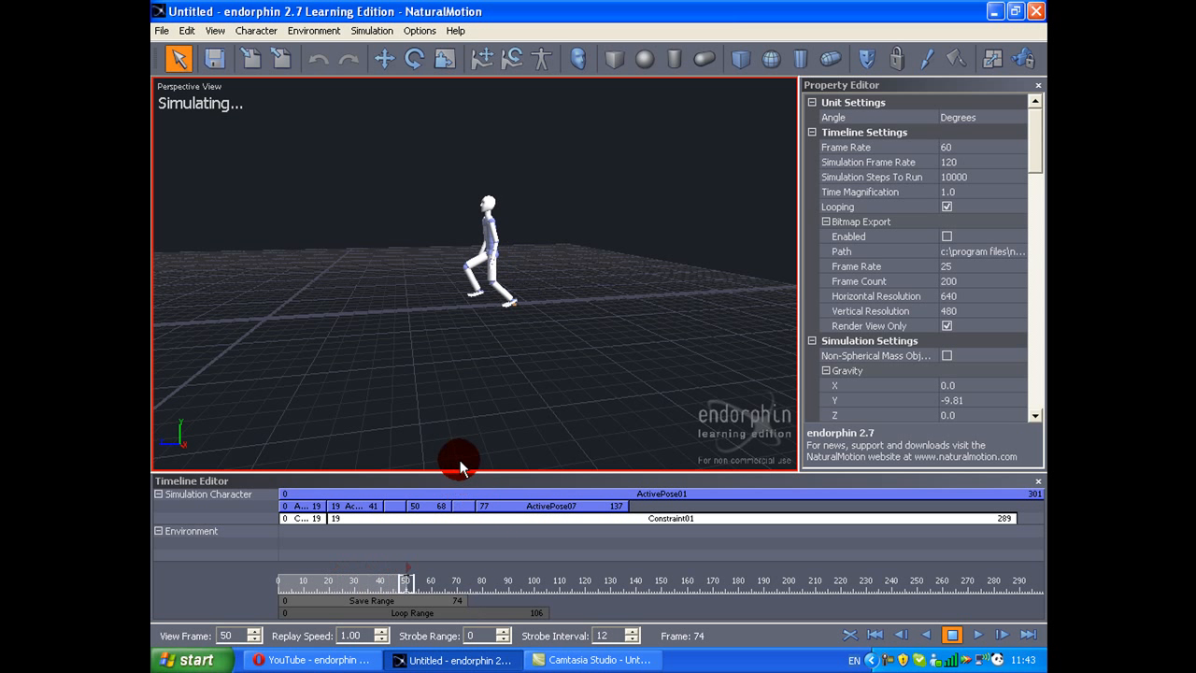
pyautogui.moveTo(448, 583); pyautogui.dragTo(516, 293)
pyautogui.moveTo(485, 539); pyautogui.dragTo(365, 551)
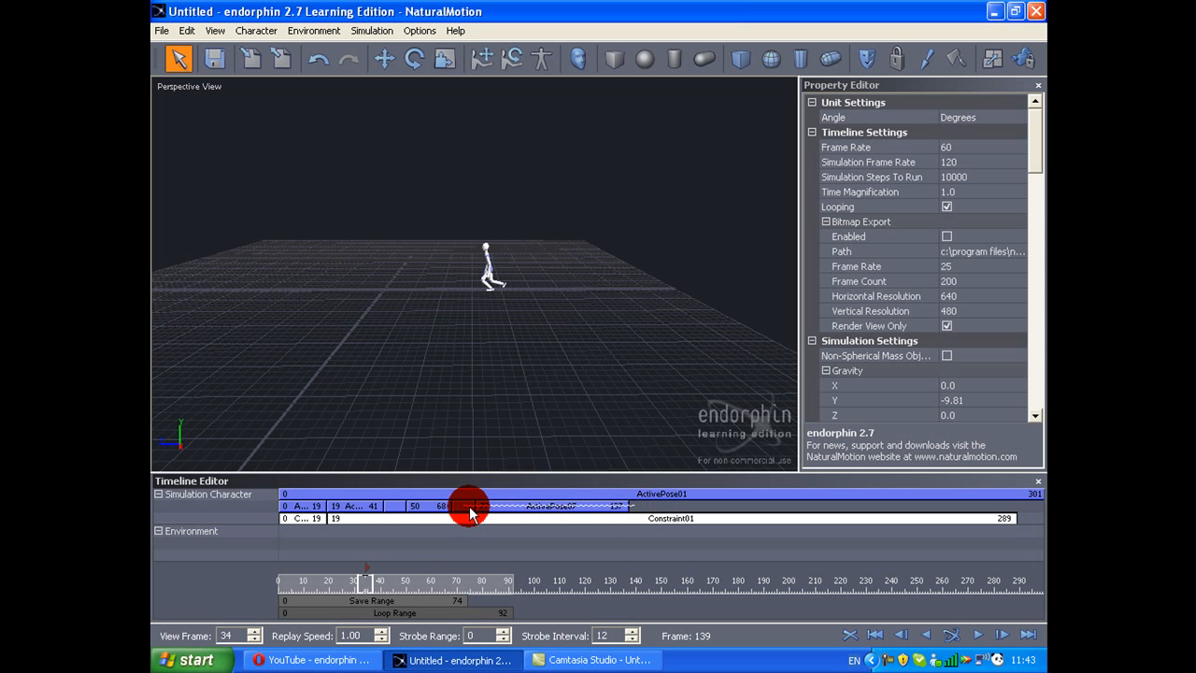
# Step: Shift ActivePose04 and the following pose events five frames later, extend the preceding pose to frame 46 and simulate
pyautogui.moveTo(402, 514); pyautogui.dragTo(385, 512)
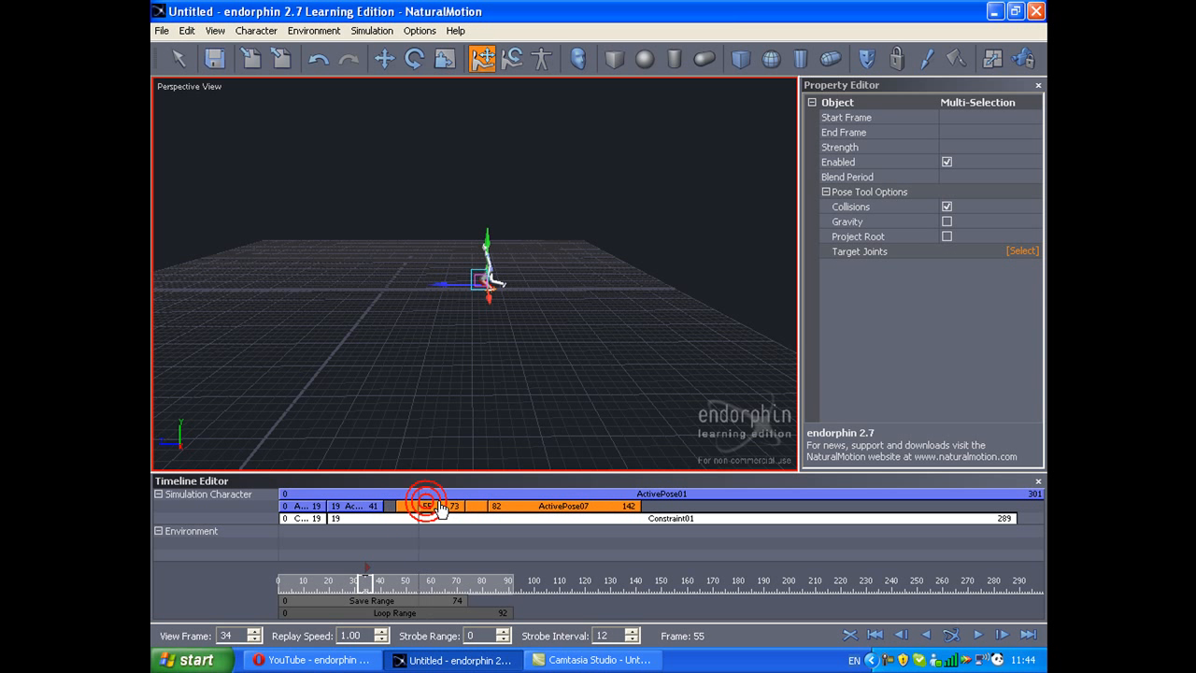
pyautogui.click(397, 502)
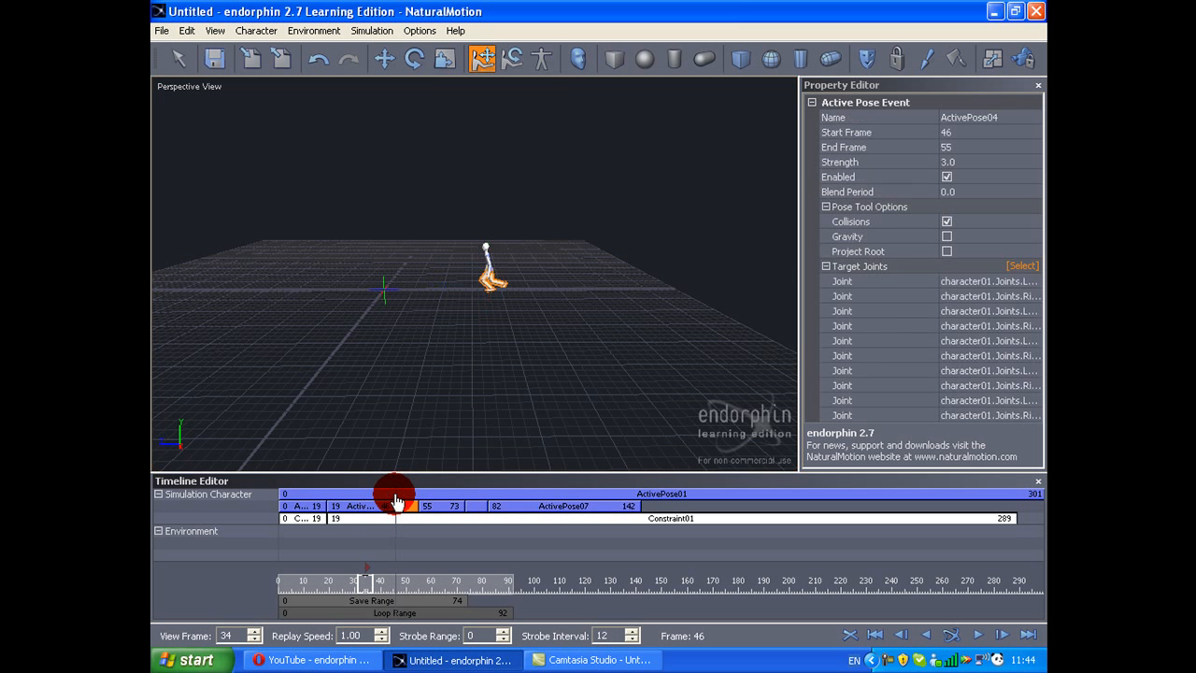
pyautogui.press('space')
pyautogui.press('space')
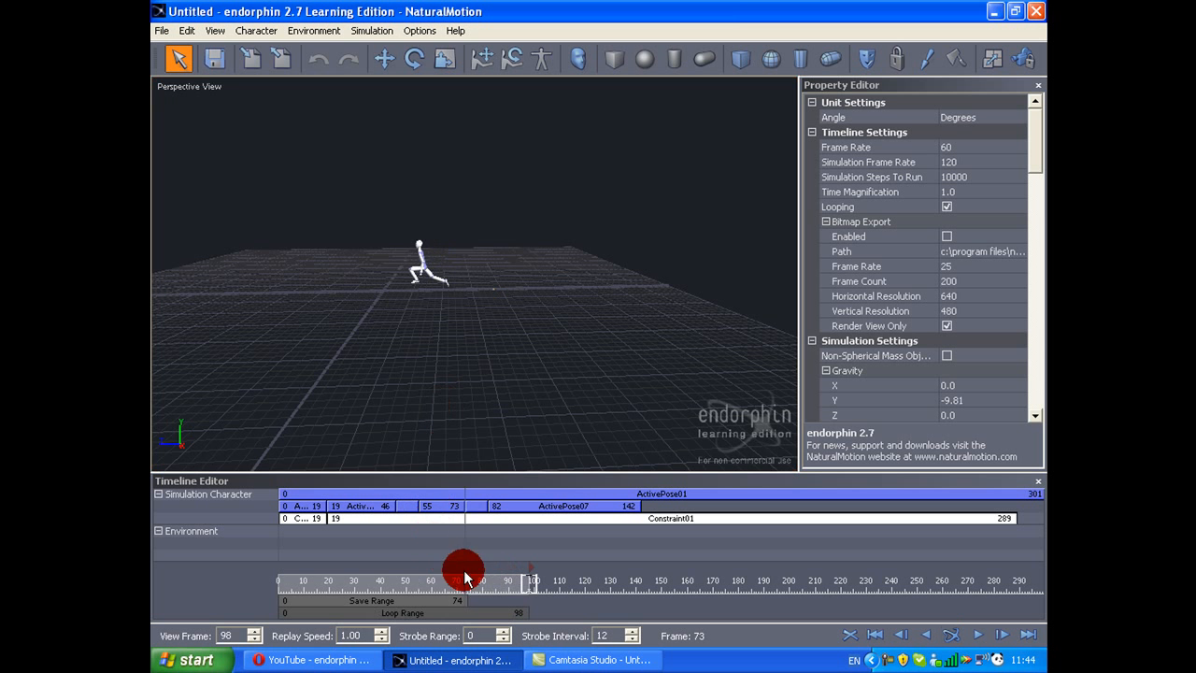
# Step: Open ActivePose04 for editing, fold the front lower leg back under its thigh and simulate the walk
pyautogui.moveTo(464, 578); pyautogui.dragTo(447, 581)
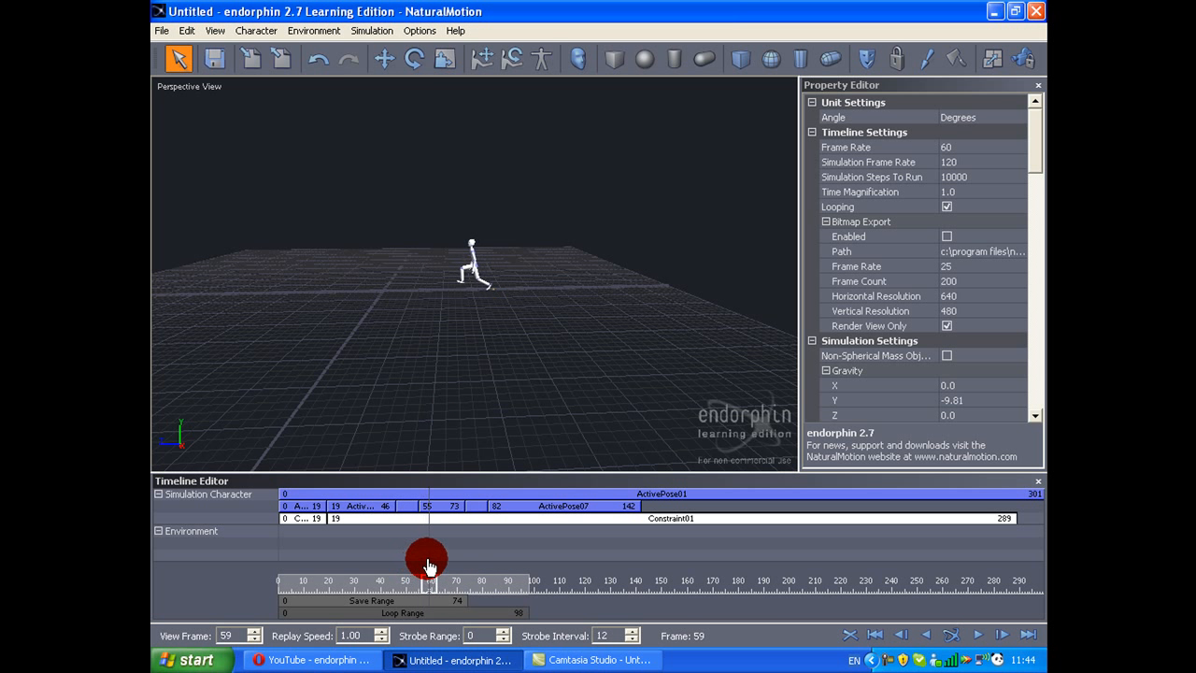
pyautogui.click(408, 509)
pyautogui.scroll(5, 458, 402)
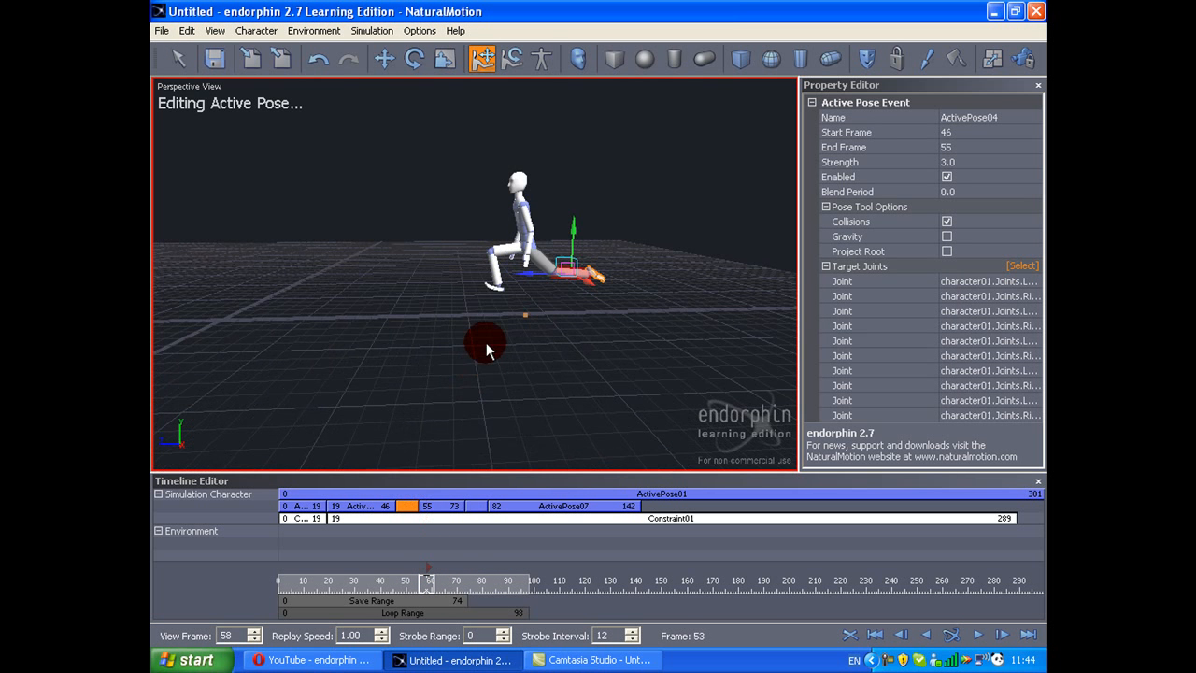
pyautogui.click(511, 295)
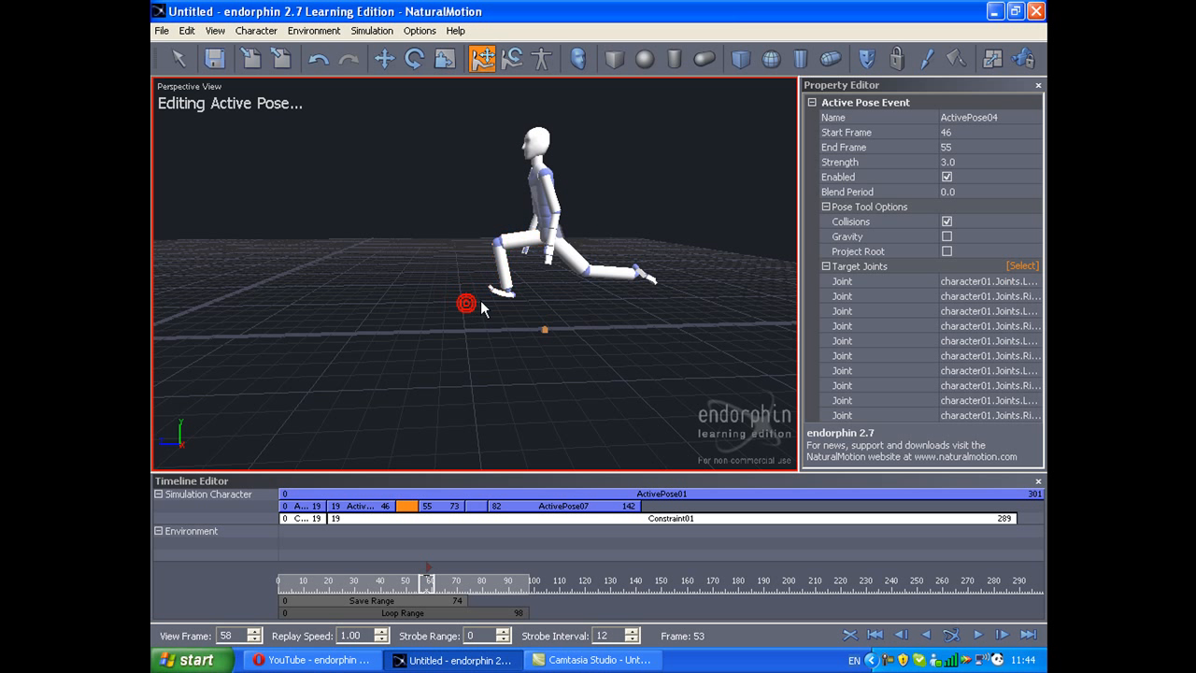
pyautogui.moveTo(482, 294); pyautogui.dragTo(487, 293)
pyautogui.moveTo(526, 246); pyautogui.dragTo(529, 238)
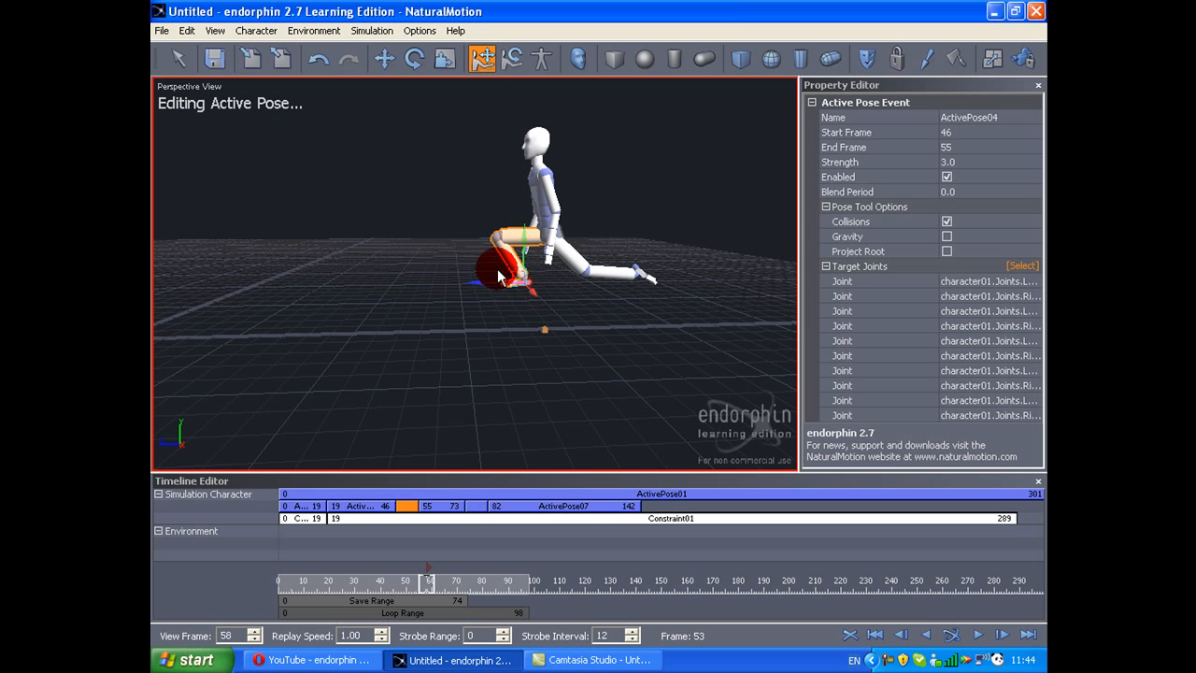
pyautogui.press('space')
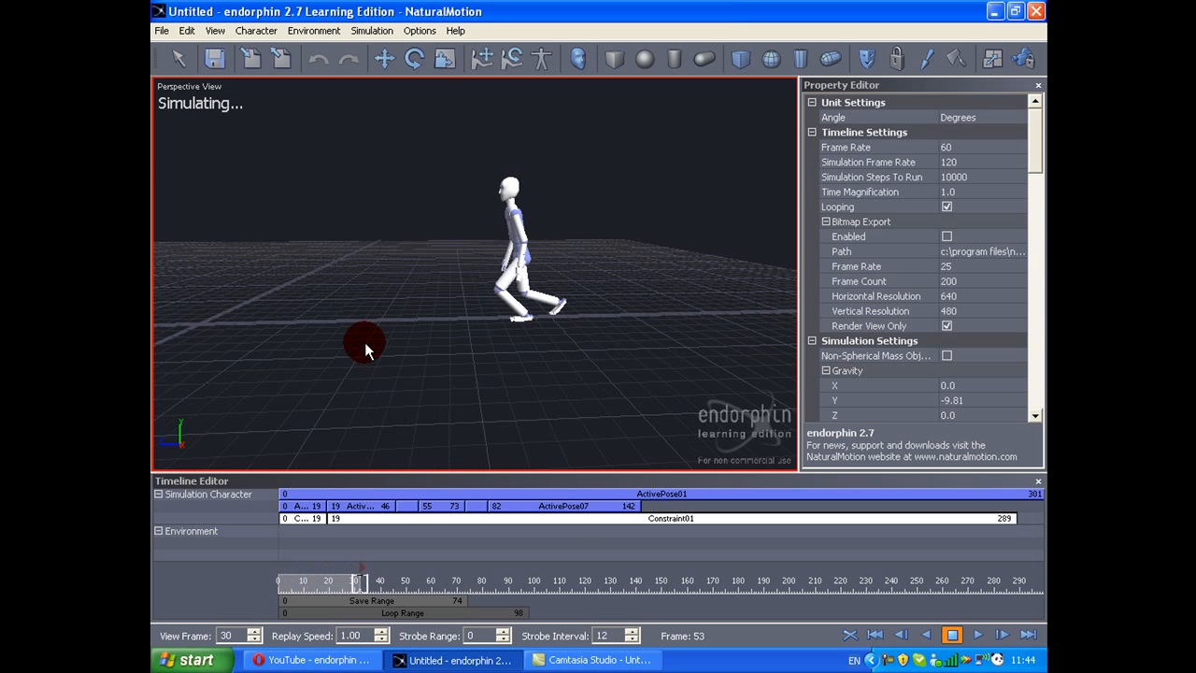
# Step: End ActivePose05 at frame 64, shift ActivePose06 and ActivePose07 nine frames earlier and simulate
pyautogui.moveTo(427, 577); pyautogui.dragTo(448, 561)
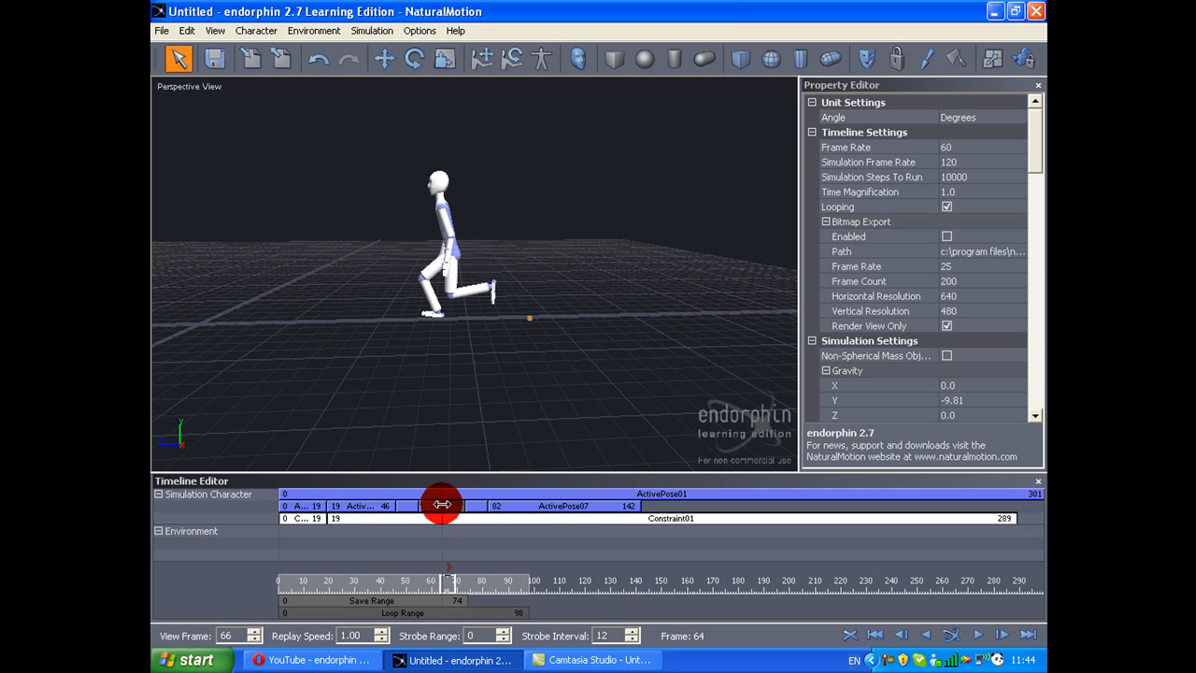
pyautogui.moveTo(521, 511); pyautogui.dragTo(501, 515)
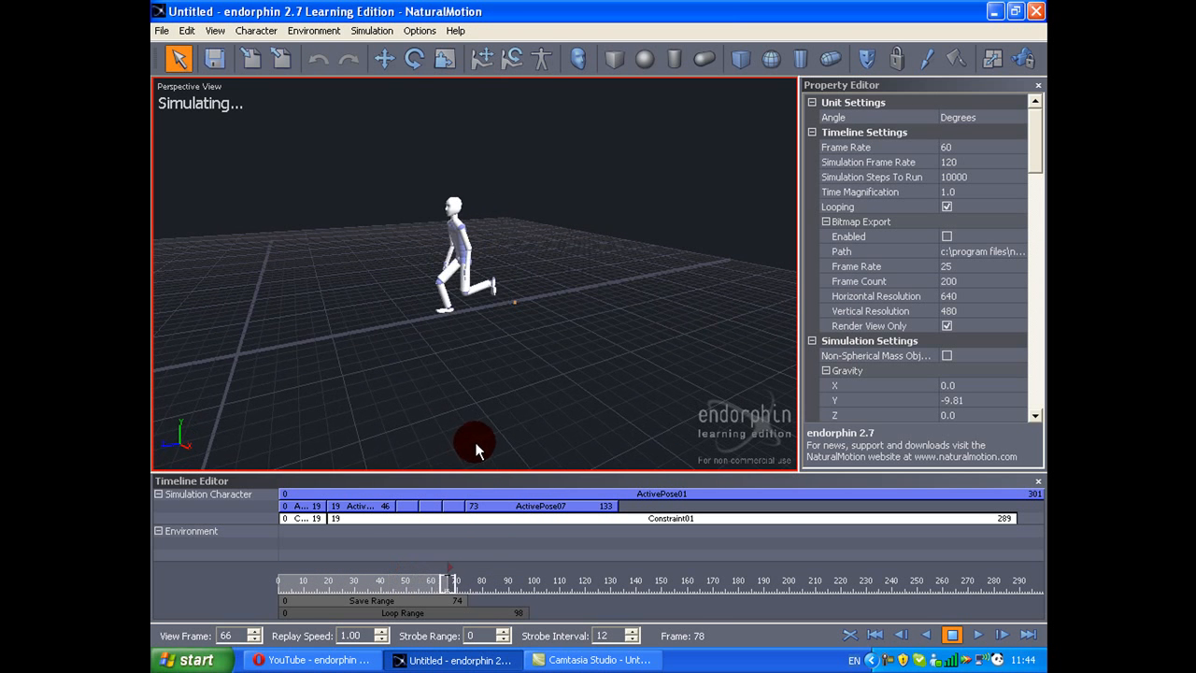
pyautogui.click(476, 576)
pyautogui.moveTo(466, 592); pyautogui.dragTo(461, 592)
# Step: Replay the retimed walk from the side to examine the leg motion
pyautogui.moveTo(440, 408); pyautogui.dragTo(542, 327)
pyautogui.moveTo(527, 383); pyautogui.dragTo(408, 390)
pyautogui.press('space')
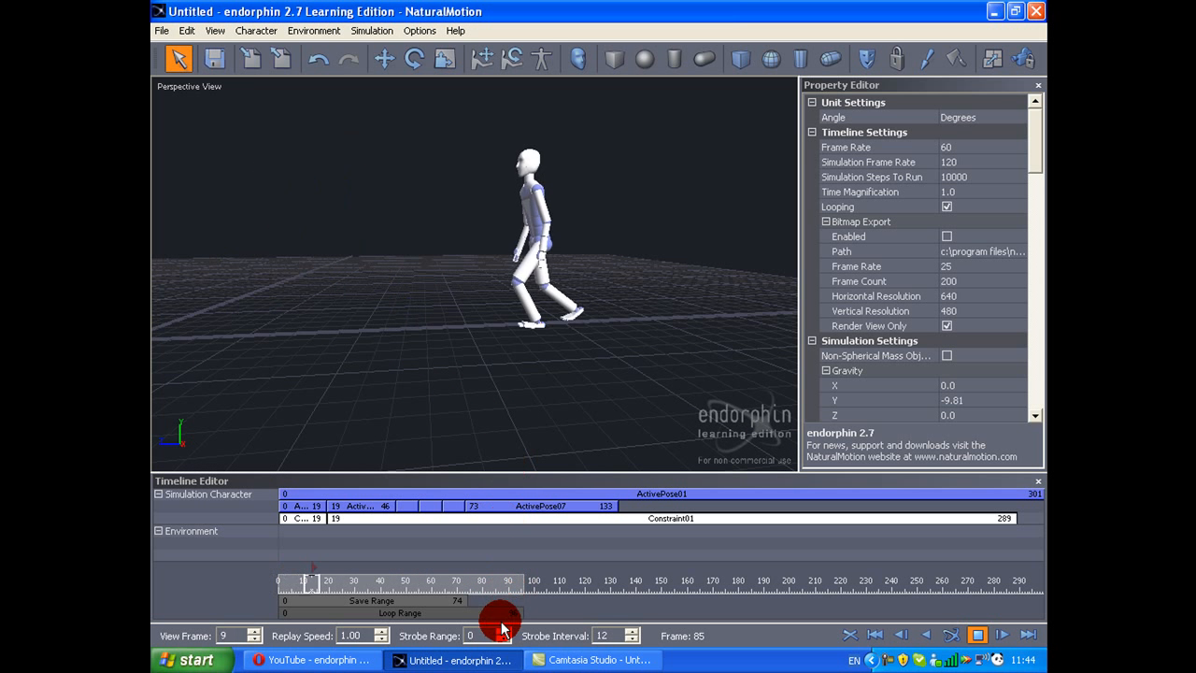
pyautogui.press('space')
# Step: Move to frame 83, end ActivePose07 there and create a new active pose event starting at that frame
pyautogui.moveTo(475, 585); pyautogui.dragTo(544, 529)
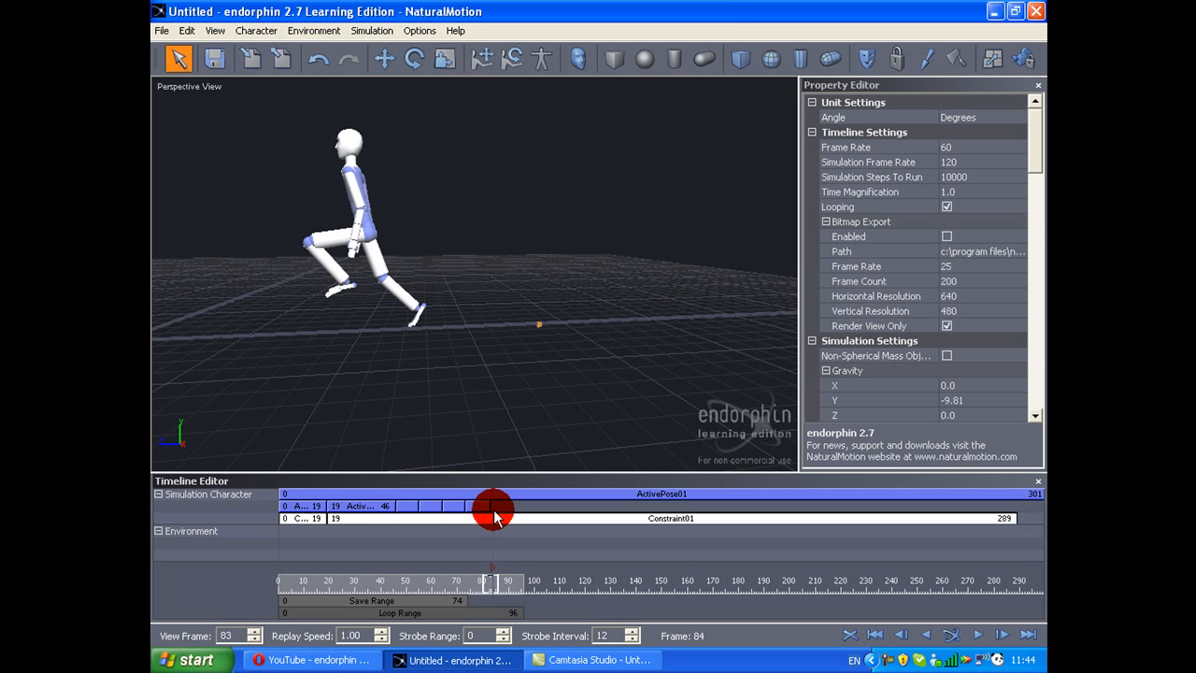
pyautogui.rightClick(491, 509)
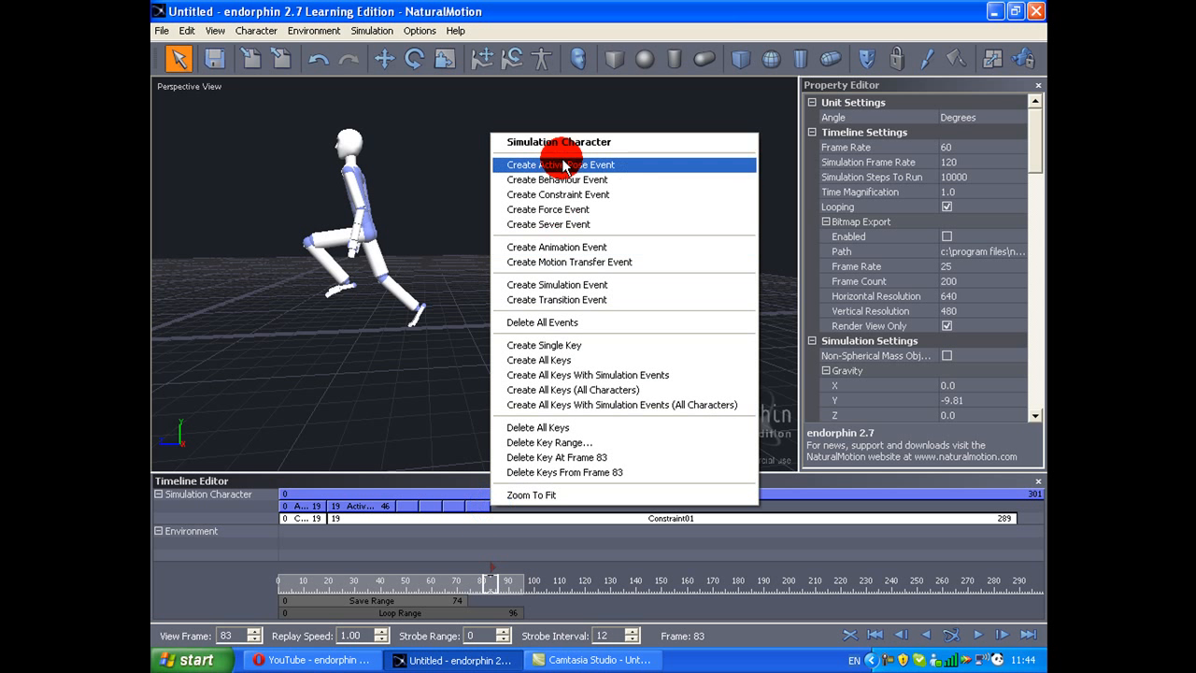
pyautogui.click(523, 161)
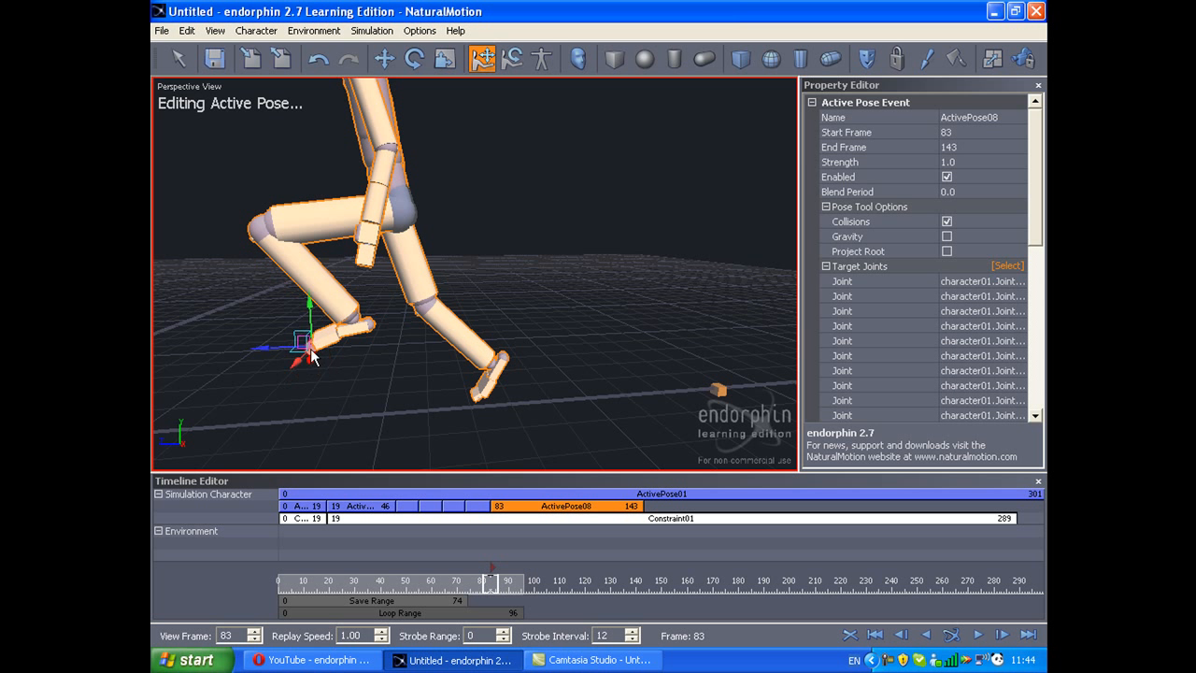
# Step: In ActivePose08, swing the front leg down and back beneath the body and fold the rear leg forward
pyautogui.moveTo(308, 313); pyautogui.dragTo(410, 488)
pyautogui.moveTo(502, 391); pyautogui.dragTo(446, 335)
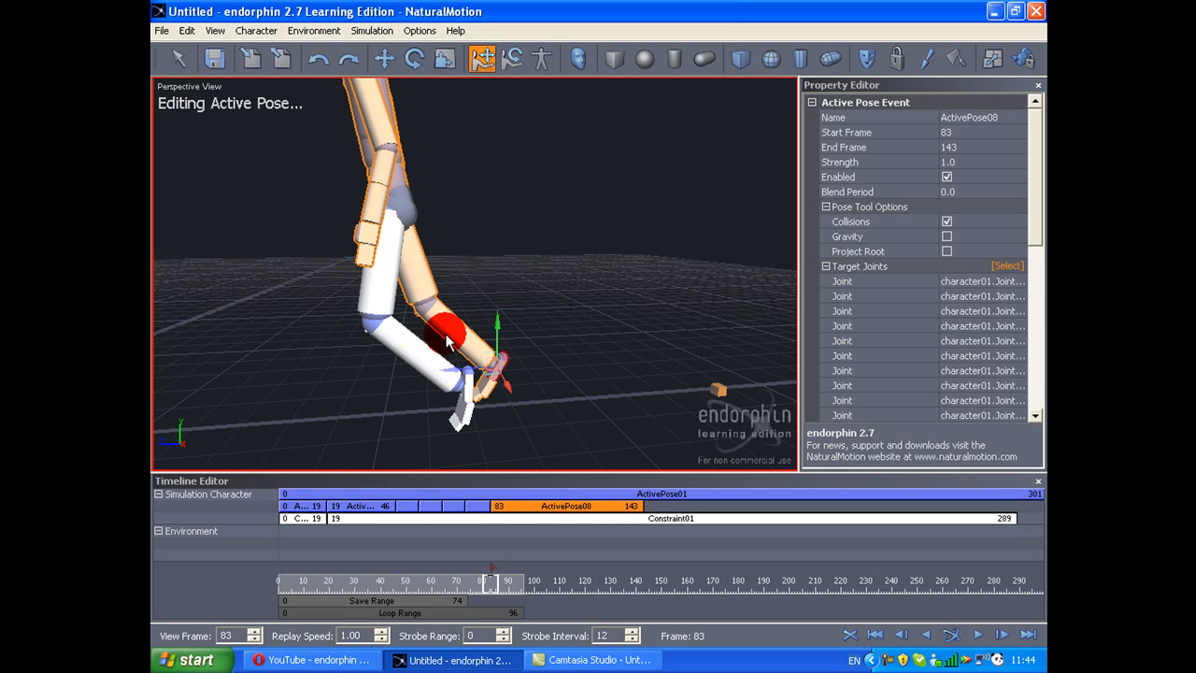
pyautogui.moveTo(447, 336); pyautogui.dragTo(487, 357, button='middle')
pyautogui.moveTo(486, 360); pyautogui.dragTo(435, 275)
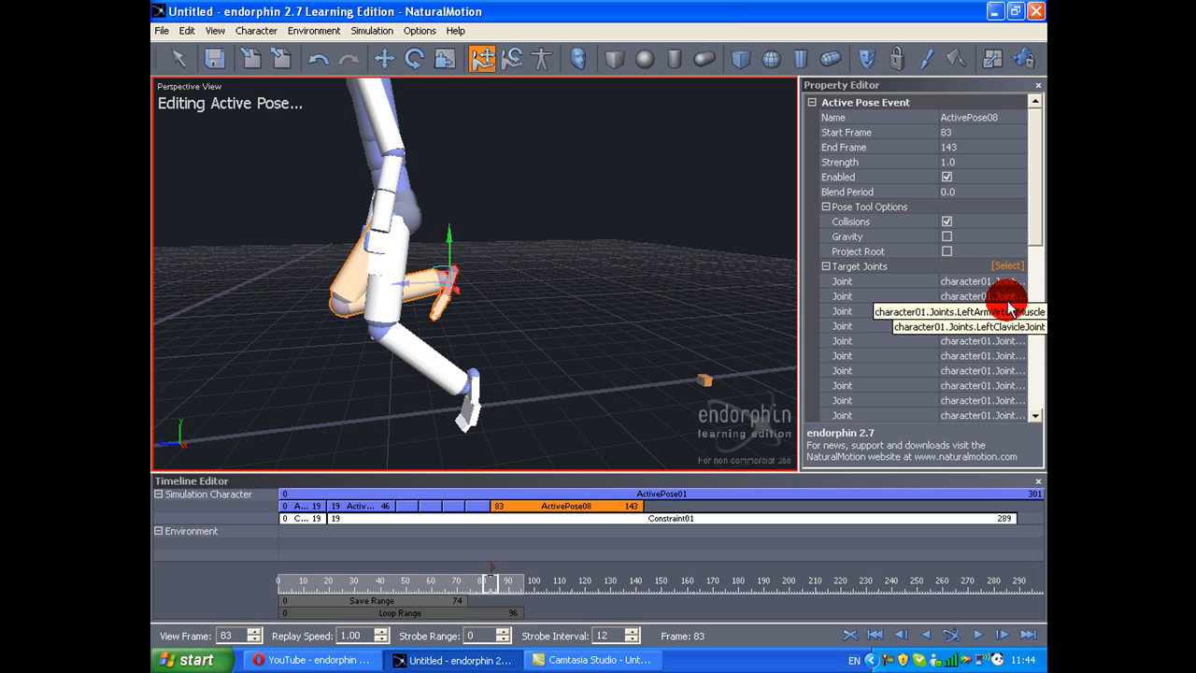
# Step: Limit the target joints of ActivePose08 to the joints of both legs
pyautogui.click(1007, 265)
pyautogui.moveTo(690, 313); pyautogui.dragTo(694, 303, button='middle')
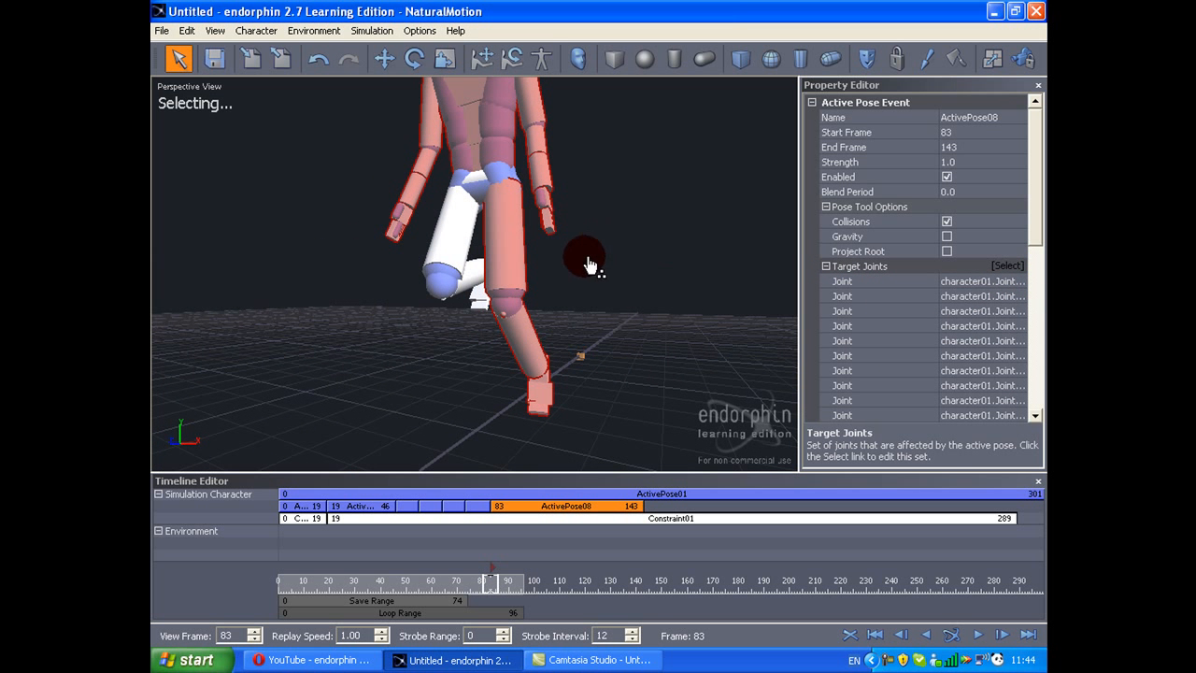
pyautogui.moveTo(402, 449); pyautogui.dragTo(400, 472)
pyautogui.moveTo(498, 314); pyautogui.dragTo(548, 267, button='middle')
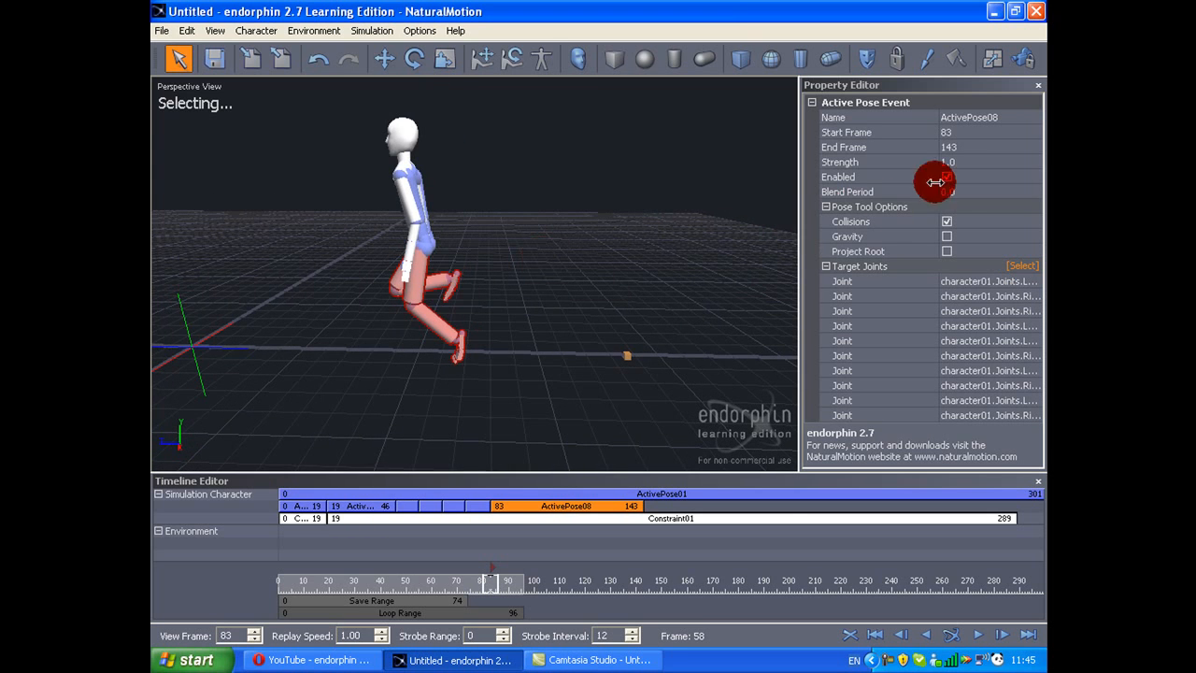
# Step: Simulate the walk, move to frame 96 and end ActivePose08 there
pyautogui.press('space')
pyautogui.moveTo(437, 361); pyautogui.dragTo(552, 324, button='middle')
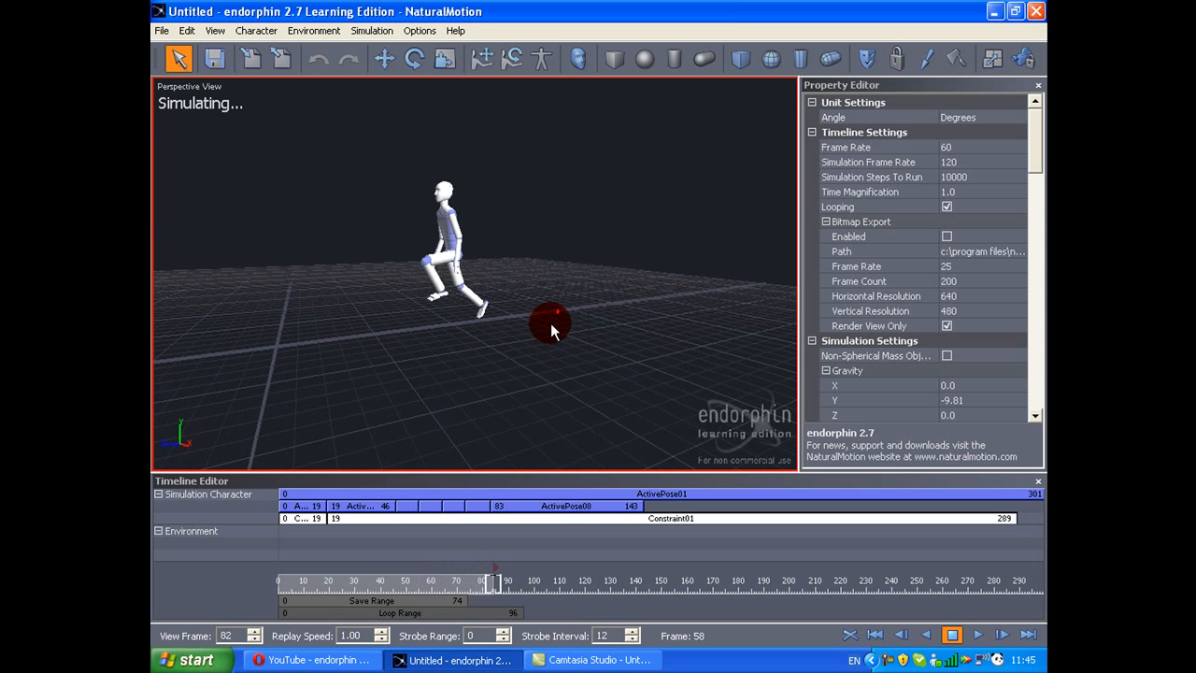
pyautogui.press('space')
pyautogui.moveTo(553, 587); pyautogui.dragTo(524, 571)
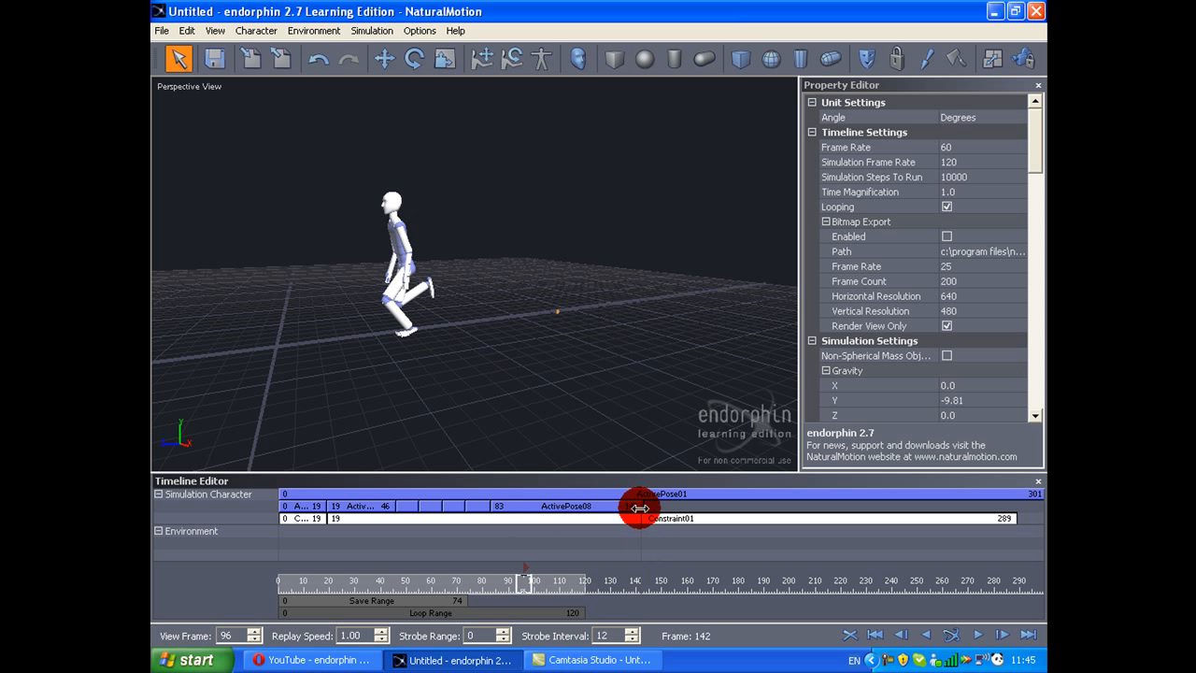
# Step: Duplicate the leg active pose event of frames 19 to 46 as ActivePose09, spanning frames 95 to 104
pyautogui.doubleClick(384, 508)
pyautogui.moveTo(544, 397); pyautogui.dragTo(440, 405, button='middle')
pyautogui.click(368, 558)
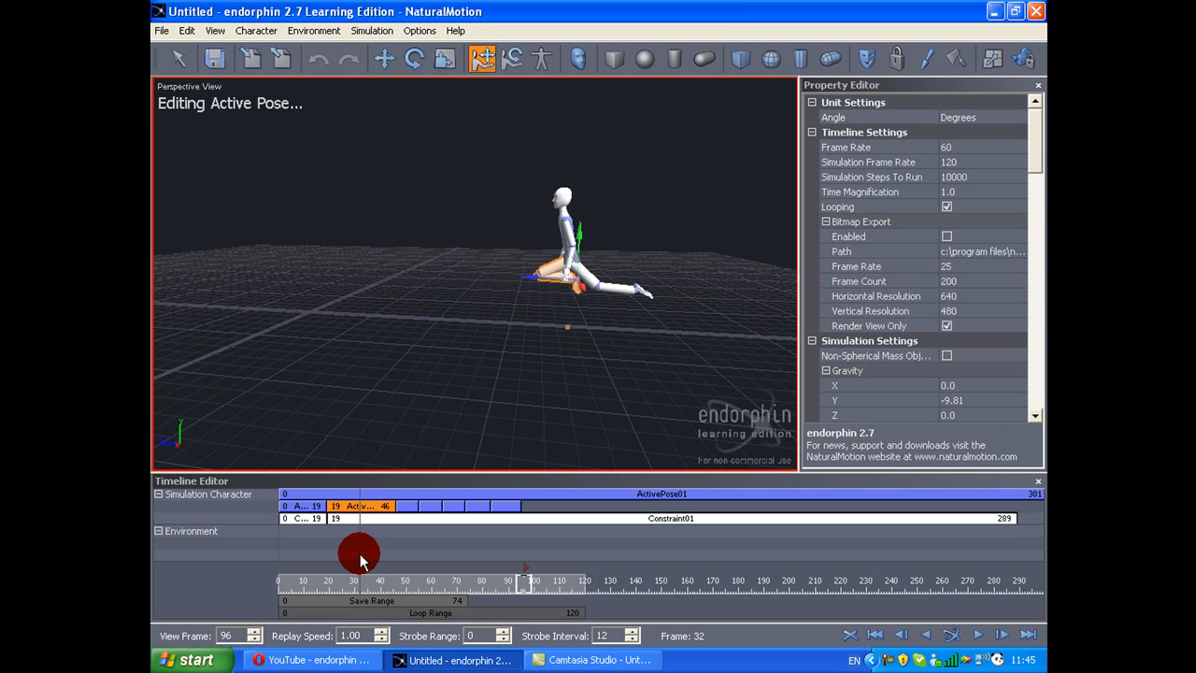
pyautogui.click(363, 506)
pyautogui.click(564, 519)
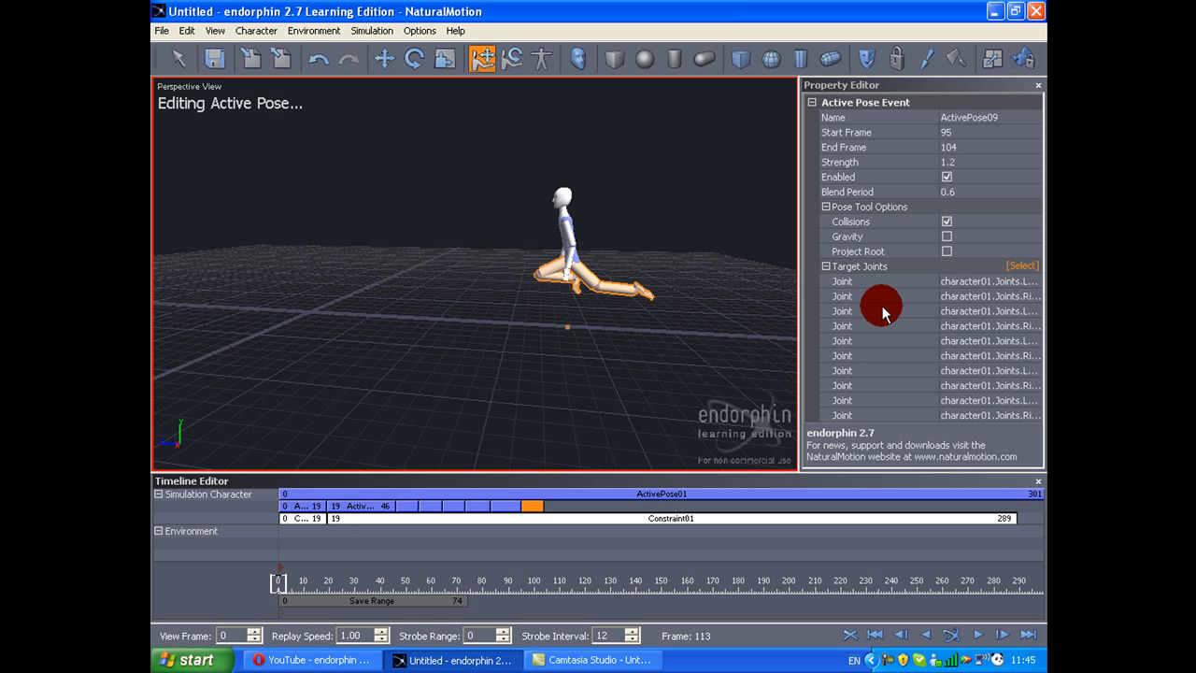
# Step: Set the blend period of ActivePose09 to 0
pyautogui.click(963, 191)
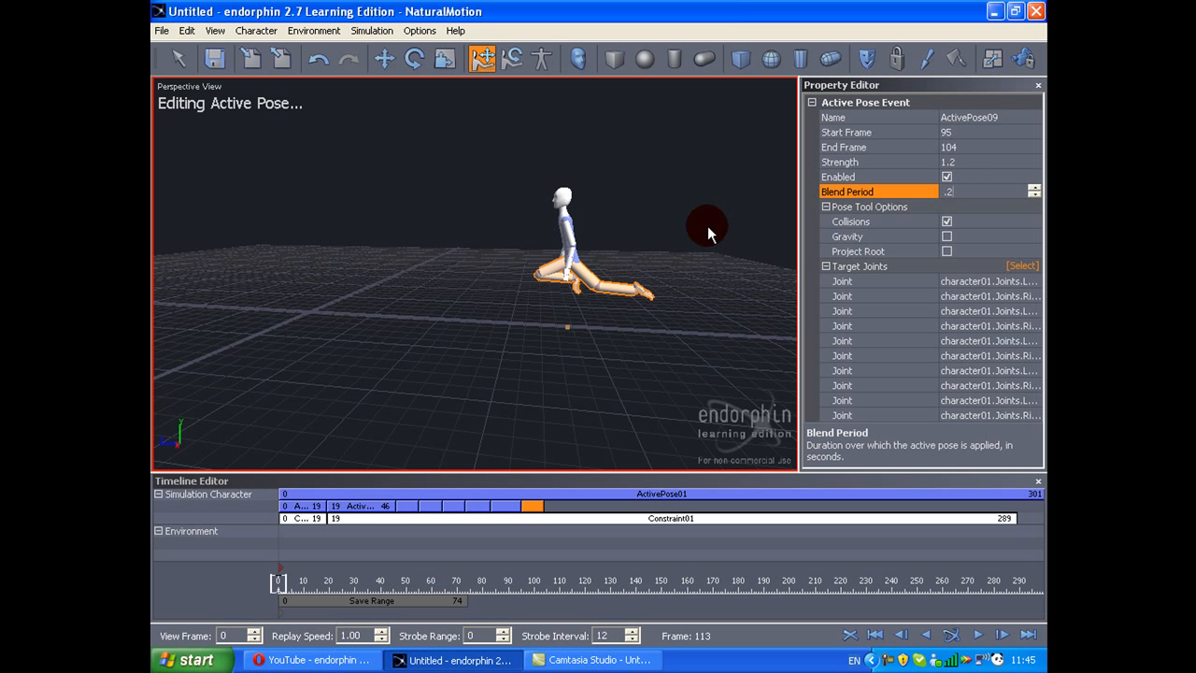
pyautogui.write('.2')
pyautogui.press('BackSpace')
pyautogui.press('Down')
pyautogui.press('Up')
pyautogui.press('Up')
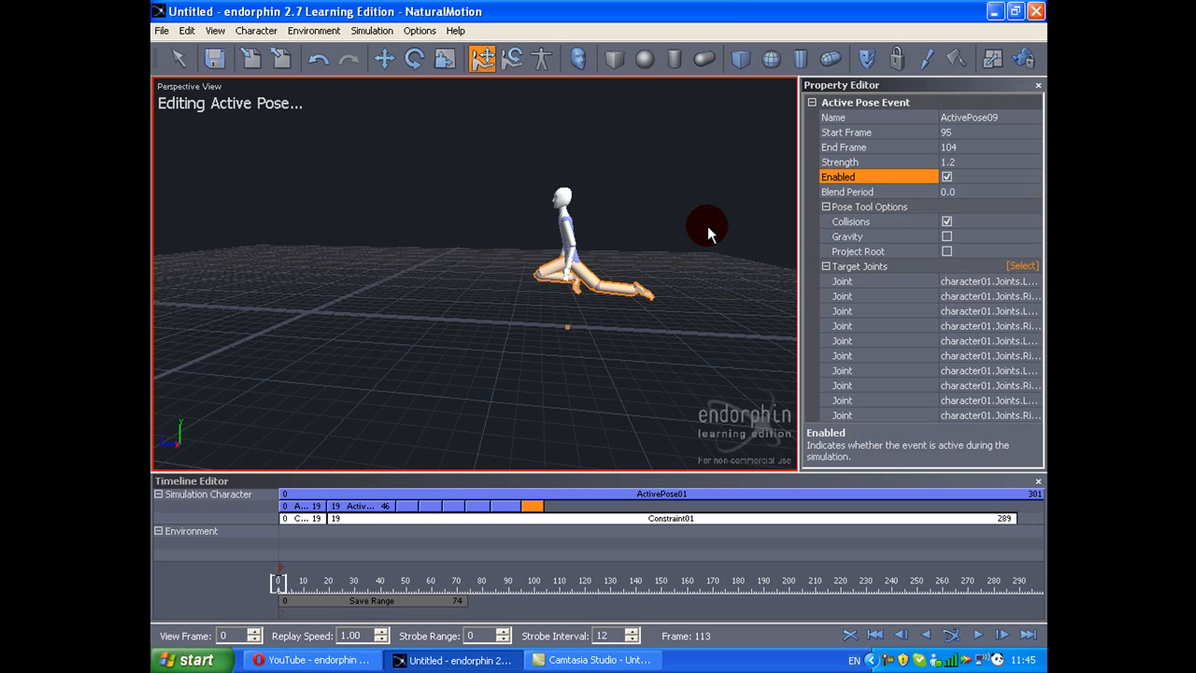
# Step: Simulate the walk and move back to frame 84 to check the stride
pyautogui.press('space')
pyautogui.moveTo(601, 220); pyautogui.dragTo(619, 205, button='middle')
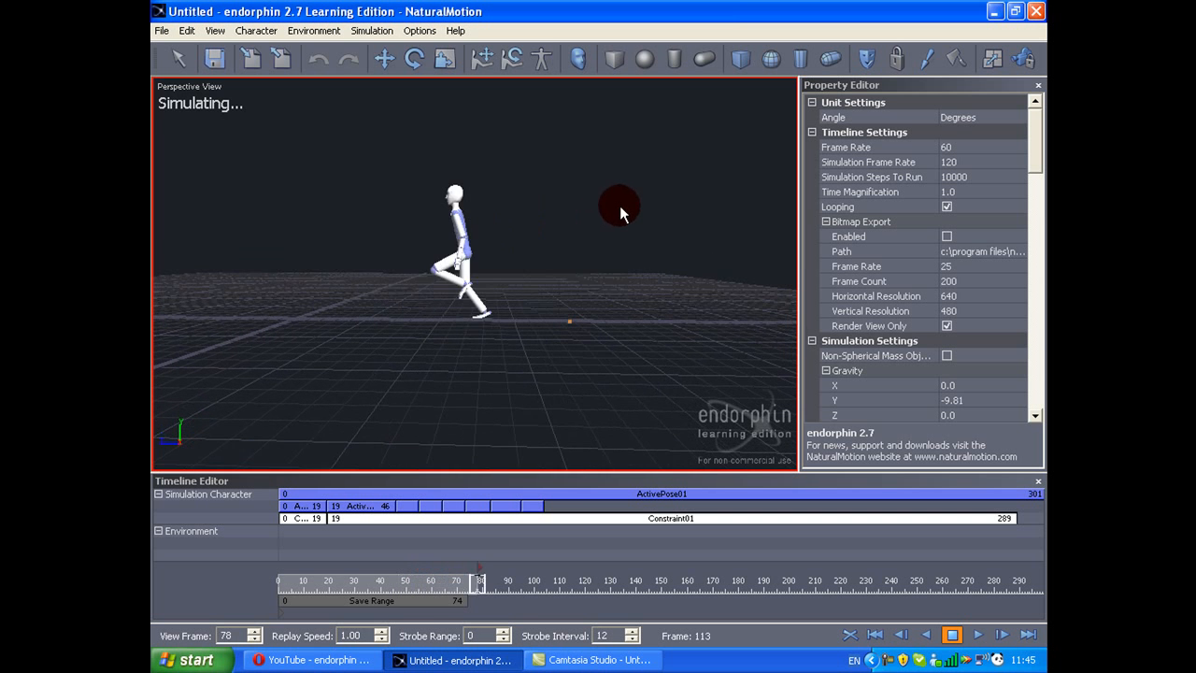
pyautogui.press('space')
pyautogui.moveTo(572, 581); pyautogui.dragTo(494, 564)
# Step: Try to adjust the front lower leg in ActivePose07
pyautogui.doubleClick(478, 508)
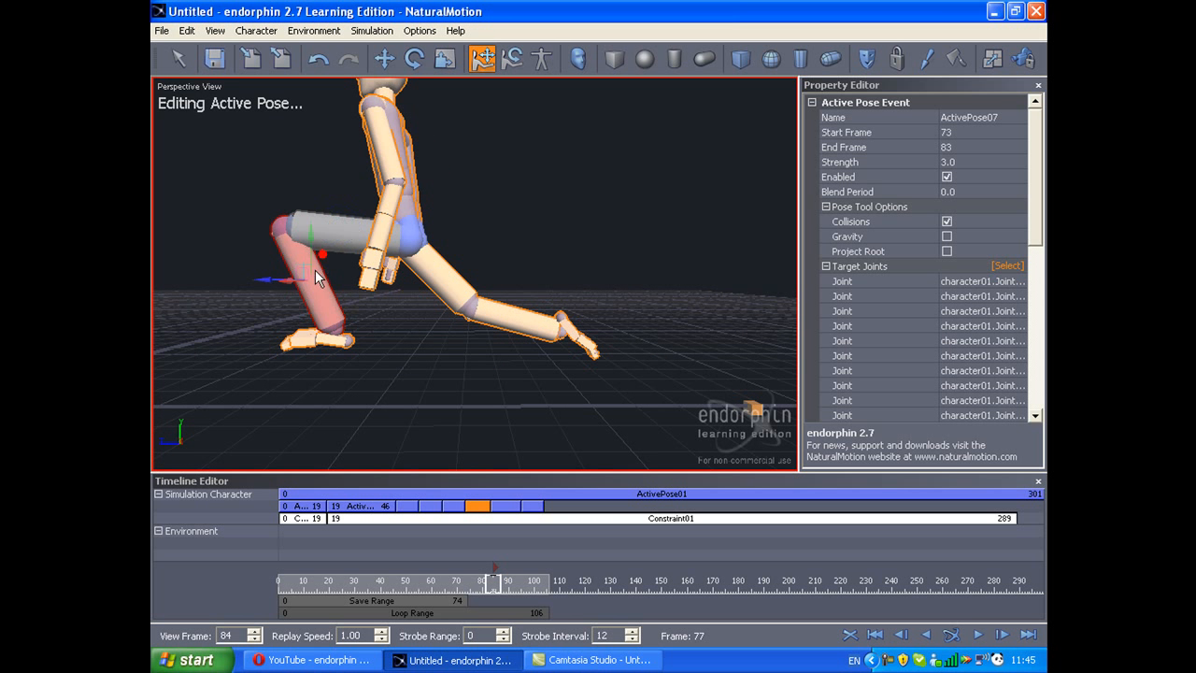
pyautogui.scroll(-3, 316, 271)
pyautogui.press('y')
pyautogui.hotkey('ctrl', 'z')
pyautogui.moveTo(379, 267); pyautogui.dragTo(416, 261, button='middle')
pyautogui.moveTo(402, 245)
pyautogui.mouseDown()
pyautogui.moveTo(422, 199)
pyautogui.moveTo(400, 229)
pyautogui.mouseUp()
pyautogui.moveTo(400, 230); pyautogui.dragTo(474, 284, button='middle')
# Step: Simulate the walk again and examine the leg and foot motion up close, including at frame 110
pyautogui.press('space')
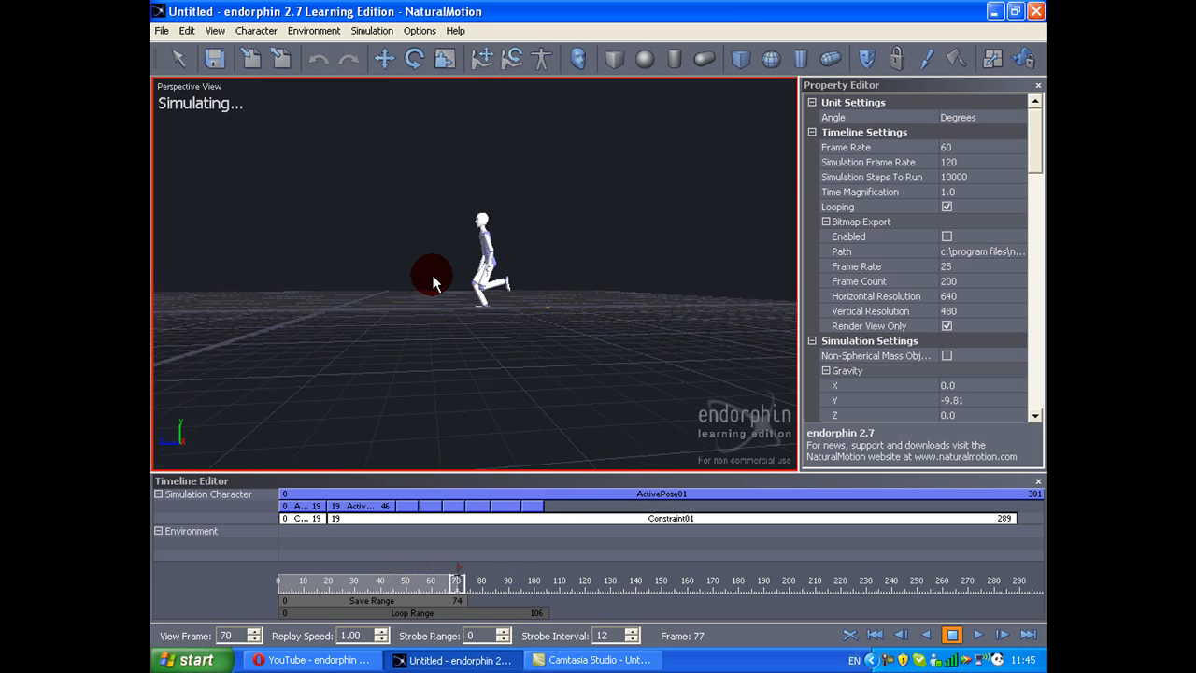
pyautogui.moveTo(538, 579); pyautogui.dragTo(306, 577)
pyautogui.press('space')
pyautogui.press('space')
pyautogui.moveTo(514, 444); pyautogui.dragTo(605, 457, button='middle')
pyautogui.scroll(2, 458, 433)
pyautogui.moveTo(551, 590); pyautogui.dragTo(467, 516)
pyautogui.click(375, 315)
pyautogui.keyDown('alt'); pyautogui.moveTo(376, 308); pyautogui.dragTo(350, 308); pyautogui.keyUp('alt')
# Step: Replay and scrub through the walk from different viewing angles to check the strides and upper body
pyautogui.press('space')
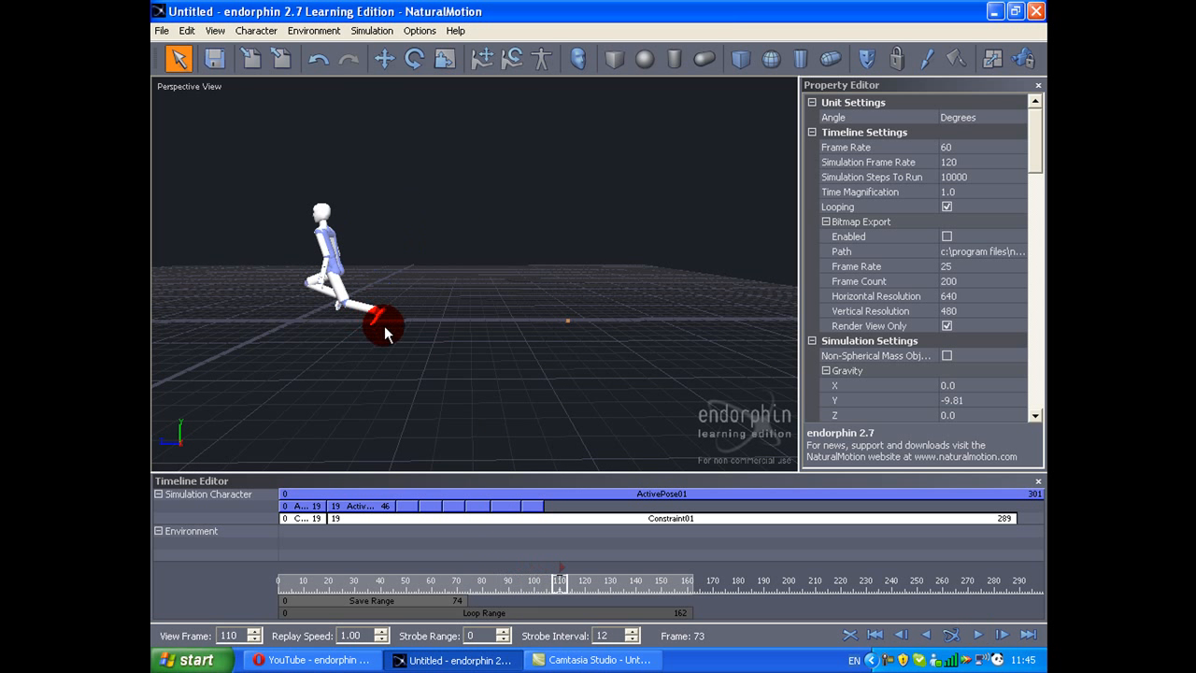
pyautogui.moveTo(519, 581); pyautogui.dragTo(374, 487)
pyautogui.press('space')
pyautogui.keyDown('alt'); pyautogui.moveTo(416, 335); pyautogui.dragTo(500, 362); pyautogui.keyUp('alt')
pyautogui.moveTo(512, 595); pyautogui.dragTo(353, 581)
pyautogui.keyDown('alt'); pyautogui.moveTo(456, 367); pyautogui.dragTo(433, 364); pyautogui.keyUp('alt')
pyautogui.press('space')
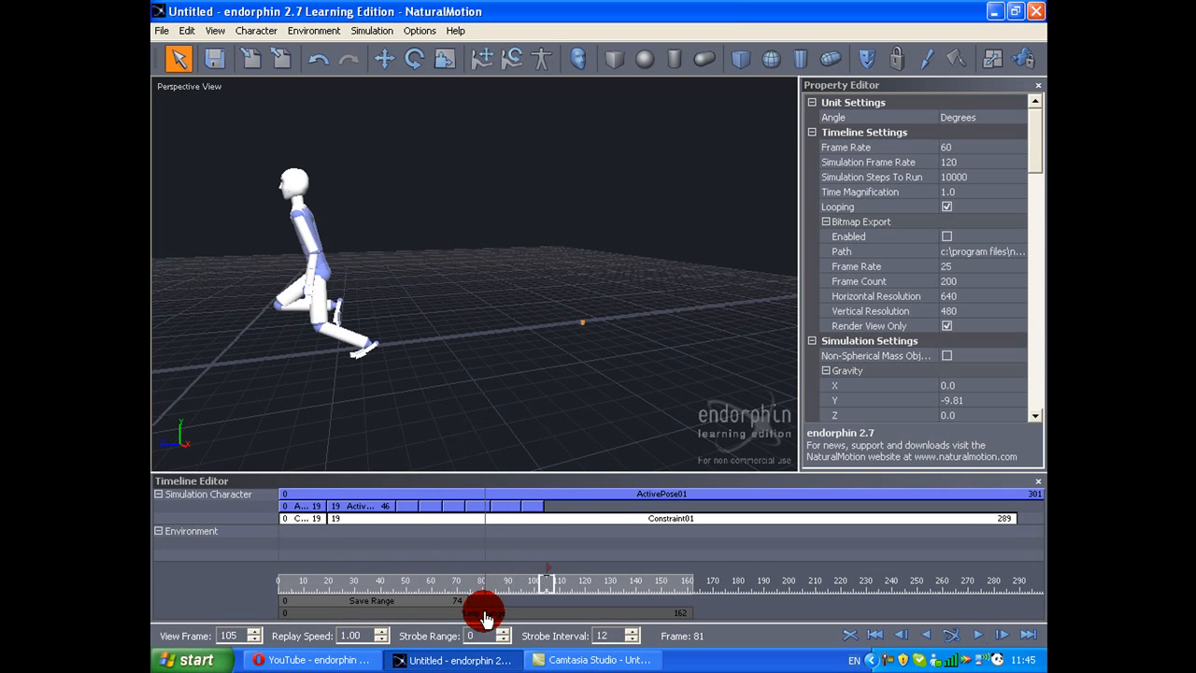
pyautogui.moveTo(481, 587); pyautogui.dragTo(259, 580)
pyautogui.press('space')
pyautogui.scroll(-3, 352, 476)
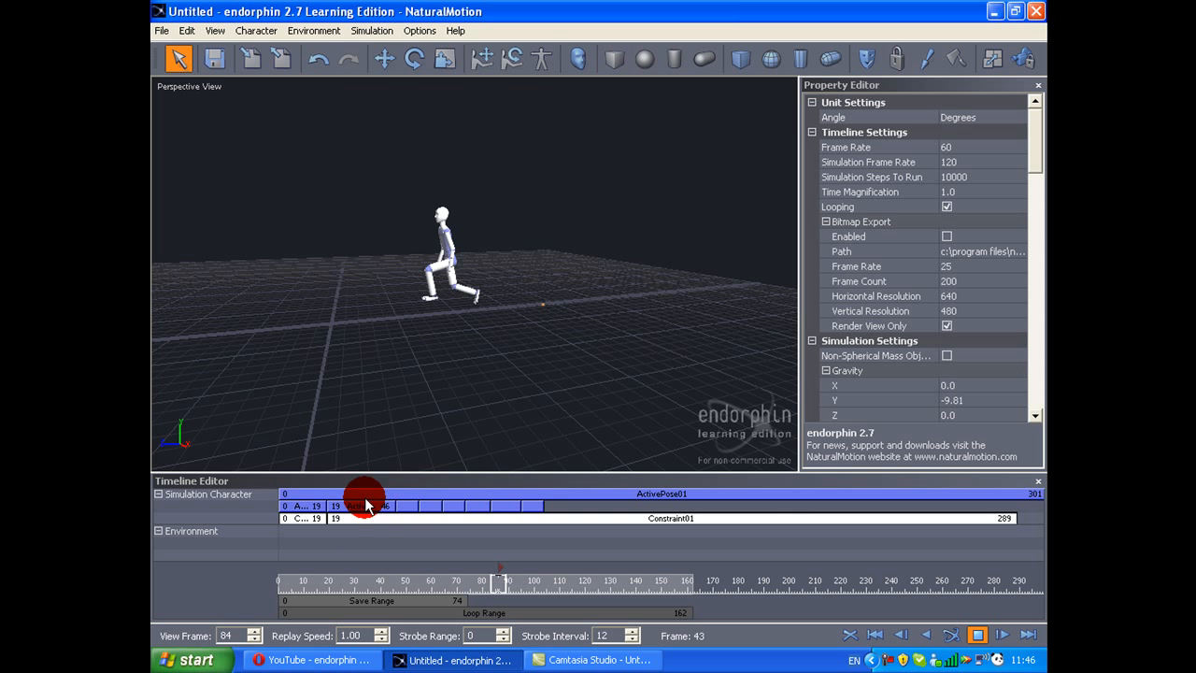
pyautogui.press('space')
pyautogui.moveTo(752, 589); pyautogui.dragTo(1034, 565)
# Step: Shorten ActivePose01 to end at frame 19 and open it for pose editing
pyautogui.moveTo(1038, 498); pyautogui.dragTo(389, 489)
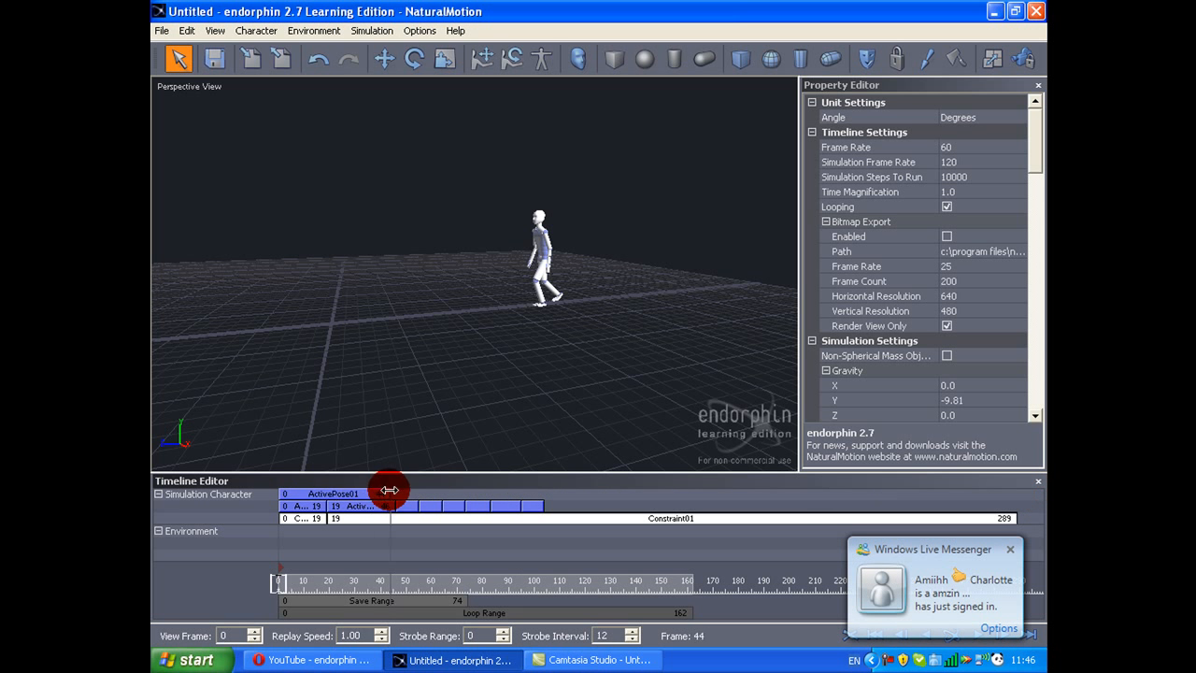
pyautogui.click(305, 496)
pyautogui.moveTo(591, 354); pyautogui.dragTo(697, 411, button='middle')
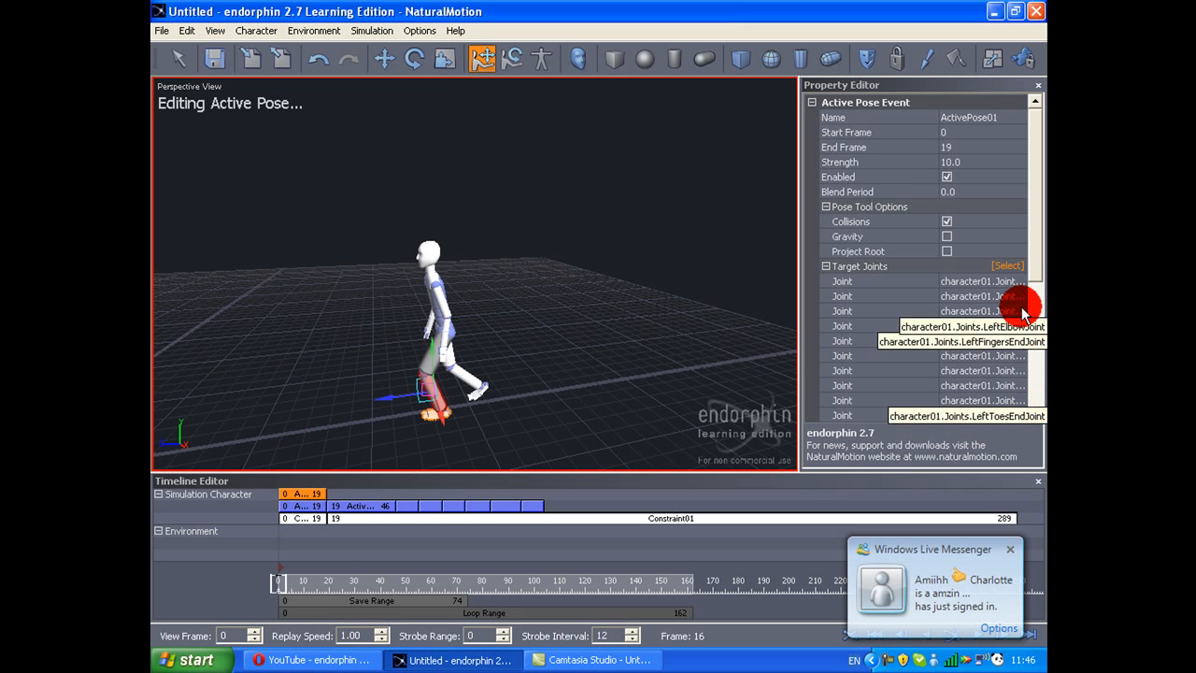
# Step: Select the target joints of ActivePose01, switch to rotating body parts and select the lower torso for posing
pyautogui.click(1011, 270)
pyautogui.scroll(4, 408, 355)
pyautogui.moveTo(408, 355); pyautogui.dragTo(526, 346, button='middle')
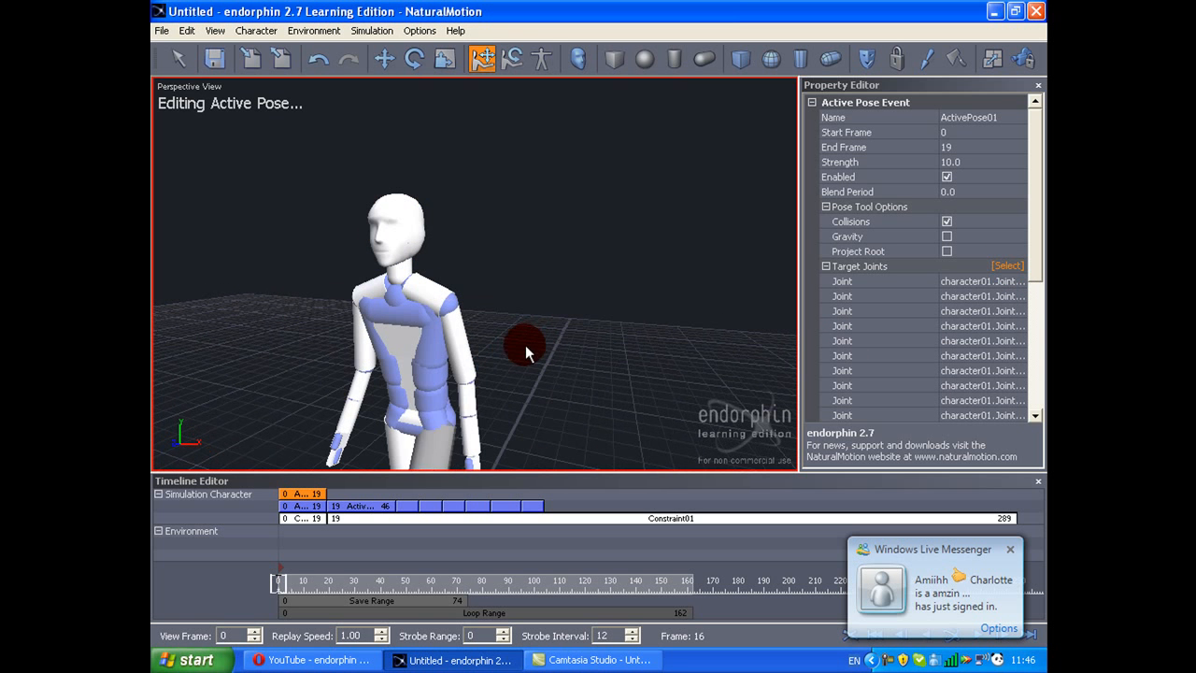
pyautogui.press('y')
pyautogui.click(419, 413)
pyautogui.moveTo(407, 347)
pyautogui.mouseDown()
pyautogui.moveTo(386, 327)
pyautogui.moveTo(400, 338)
pyautogui.mouseUp()
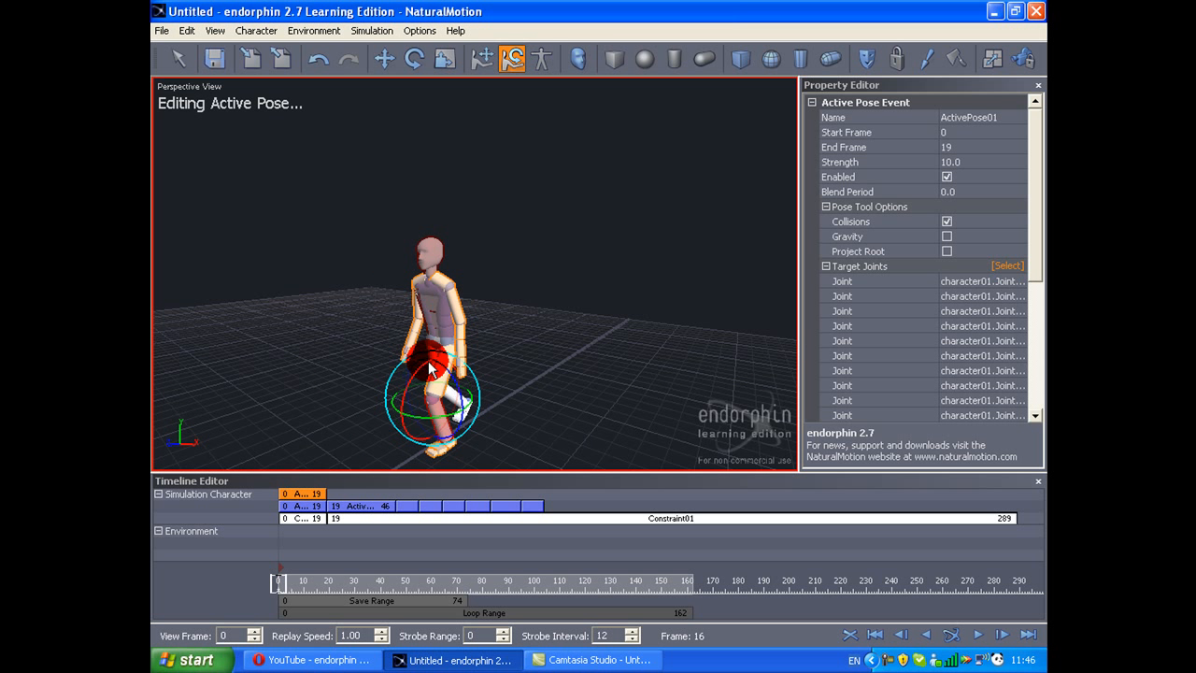
pyautogui.click(515, 385)
pyautogui.click(442, 339)
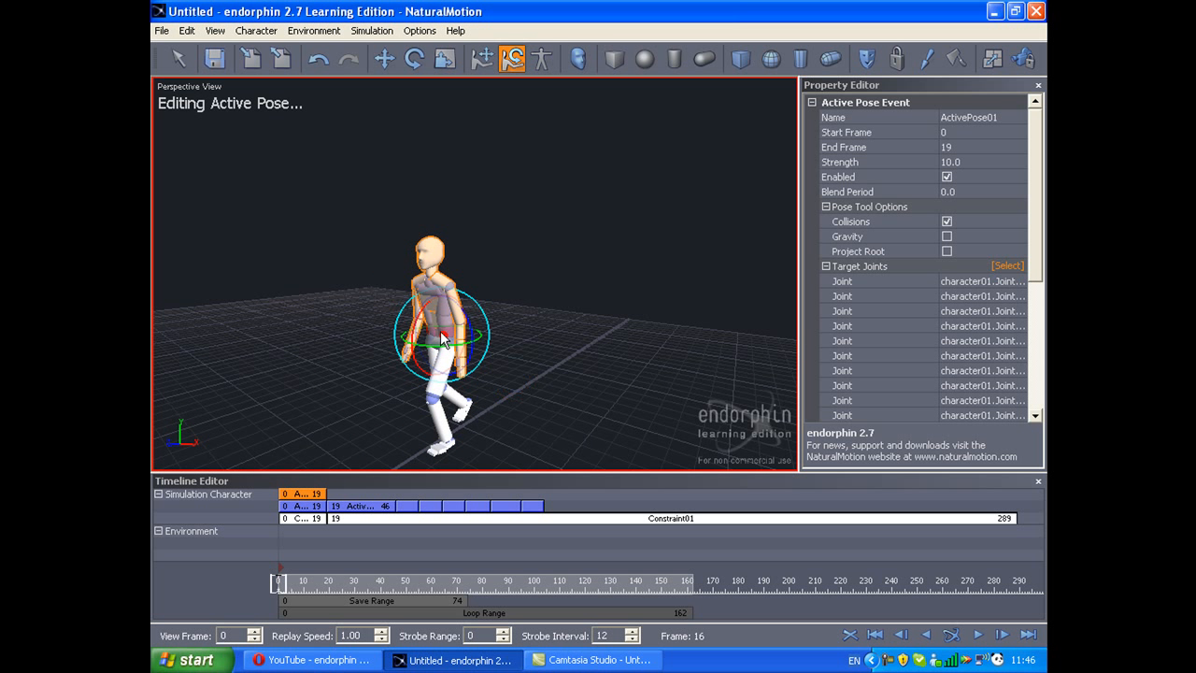